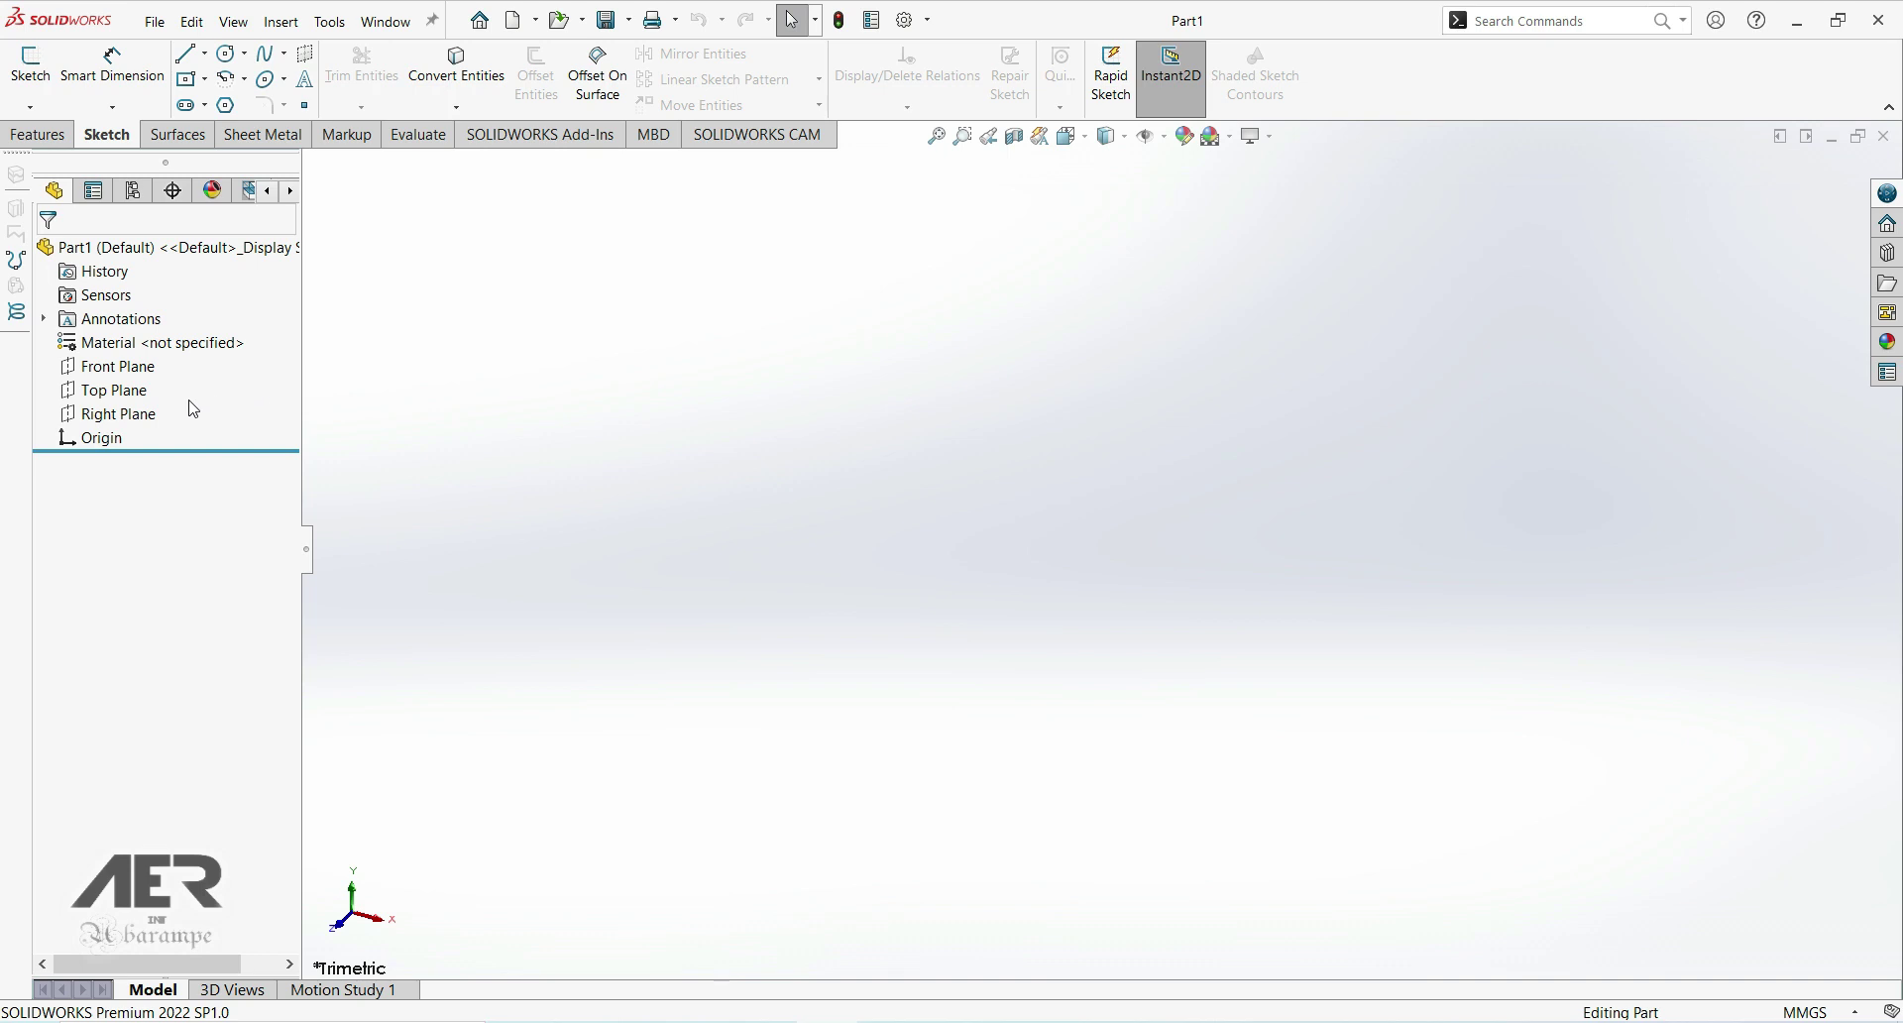
# Step: Start a sketch on the Top Plane and draw a center rectangle to the upper left of the origin
pyautogui.click(136, 390)
pyautogui.click(149, 365)
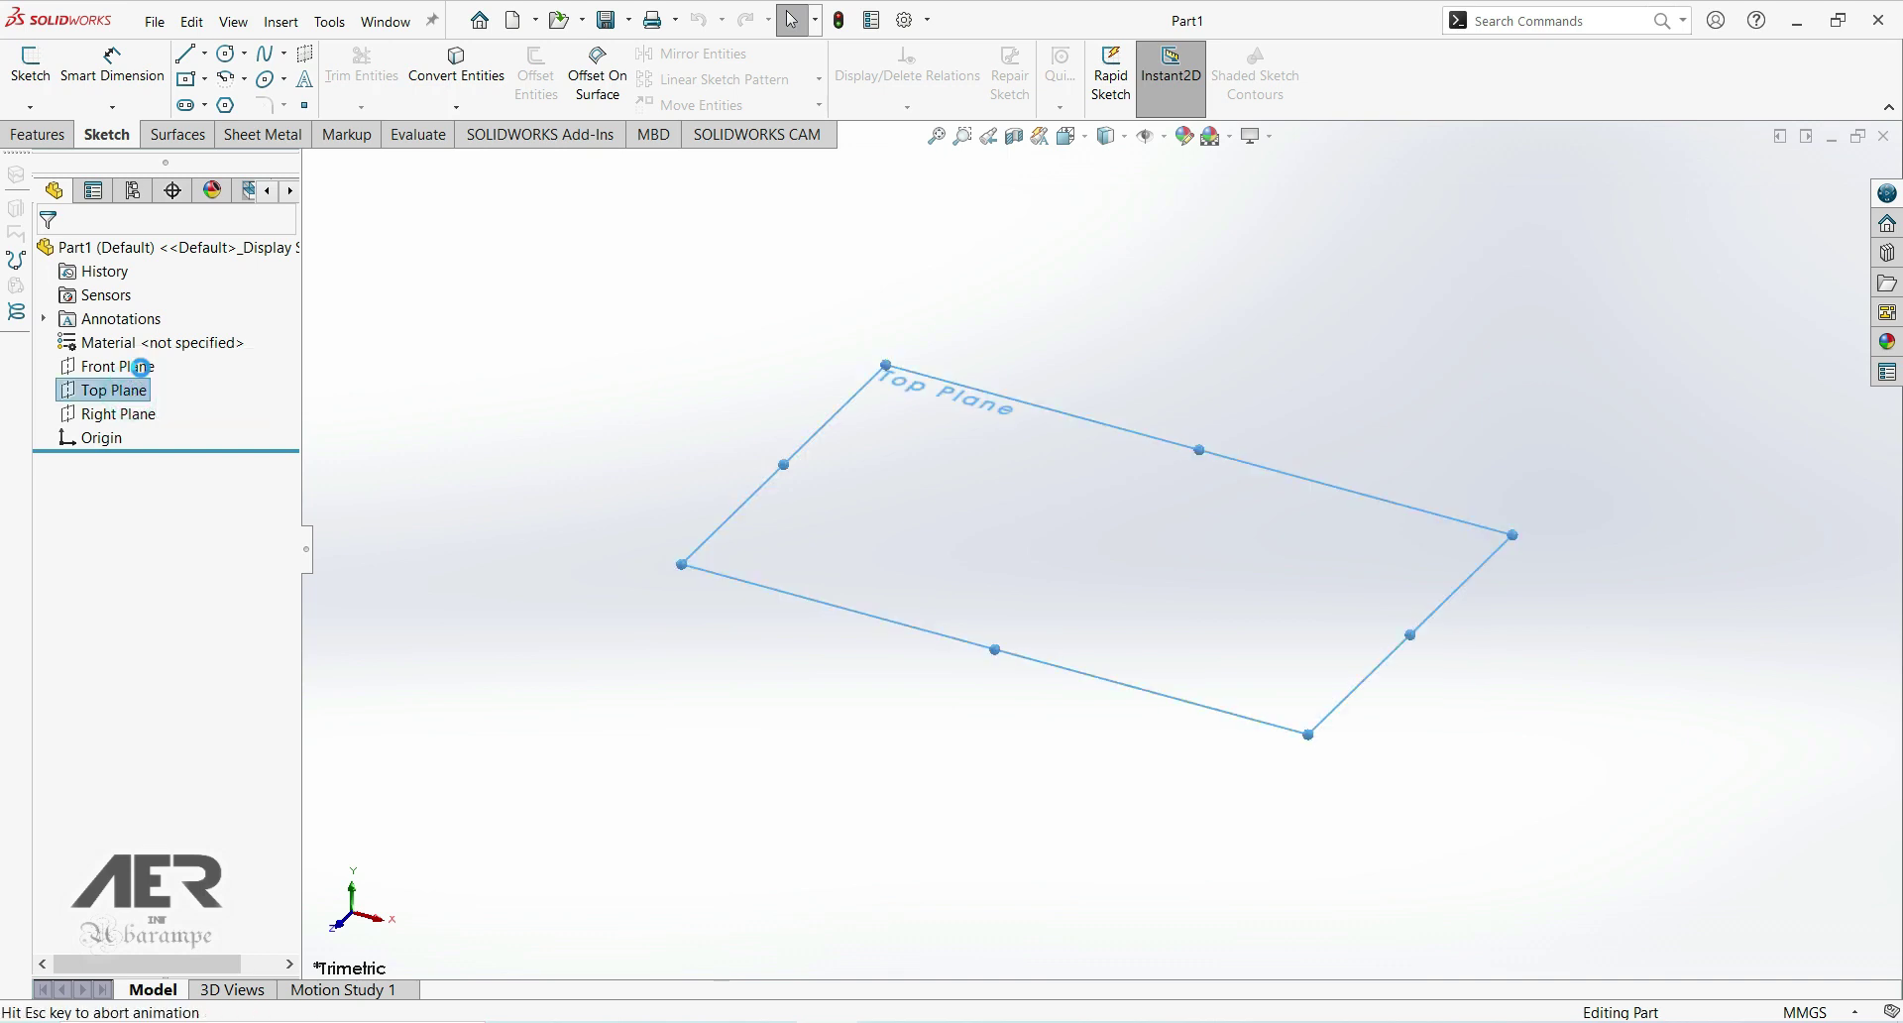
pyautogui.click(187, 80)
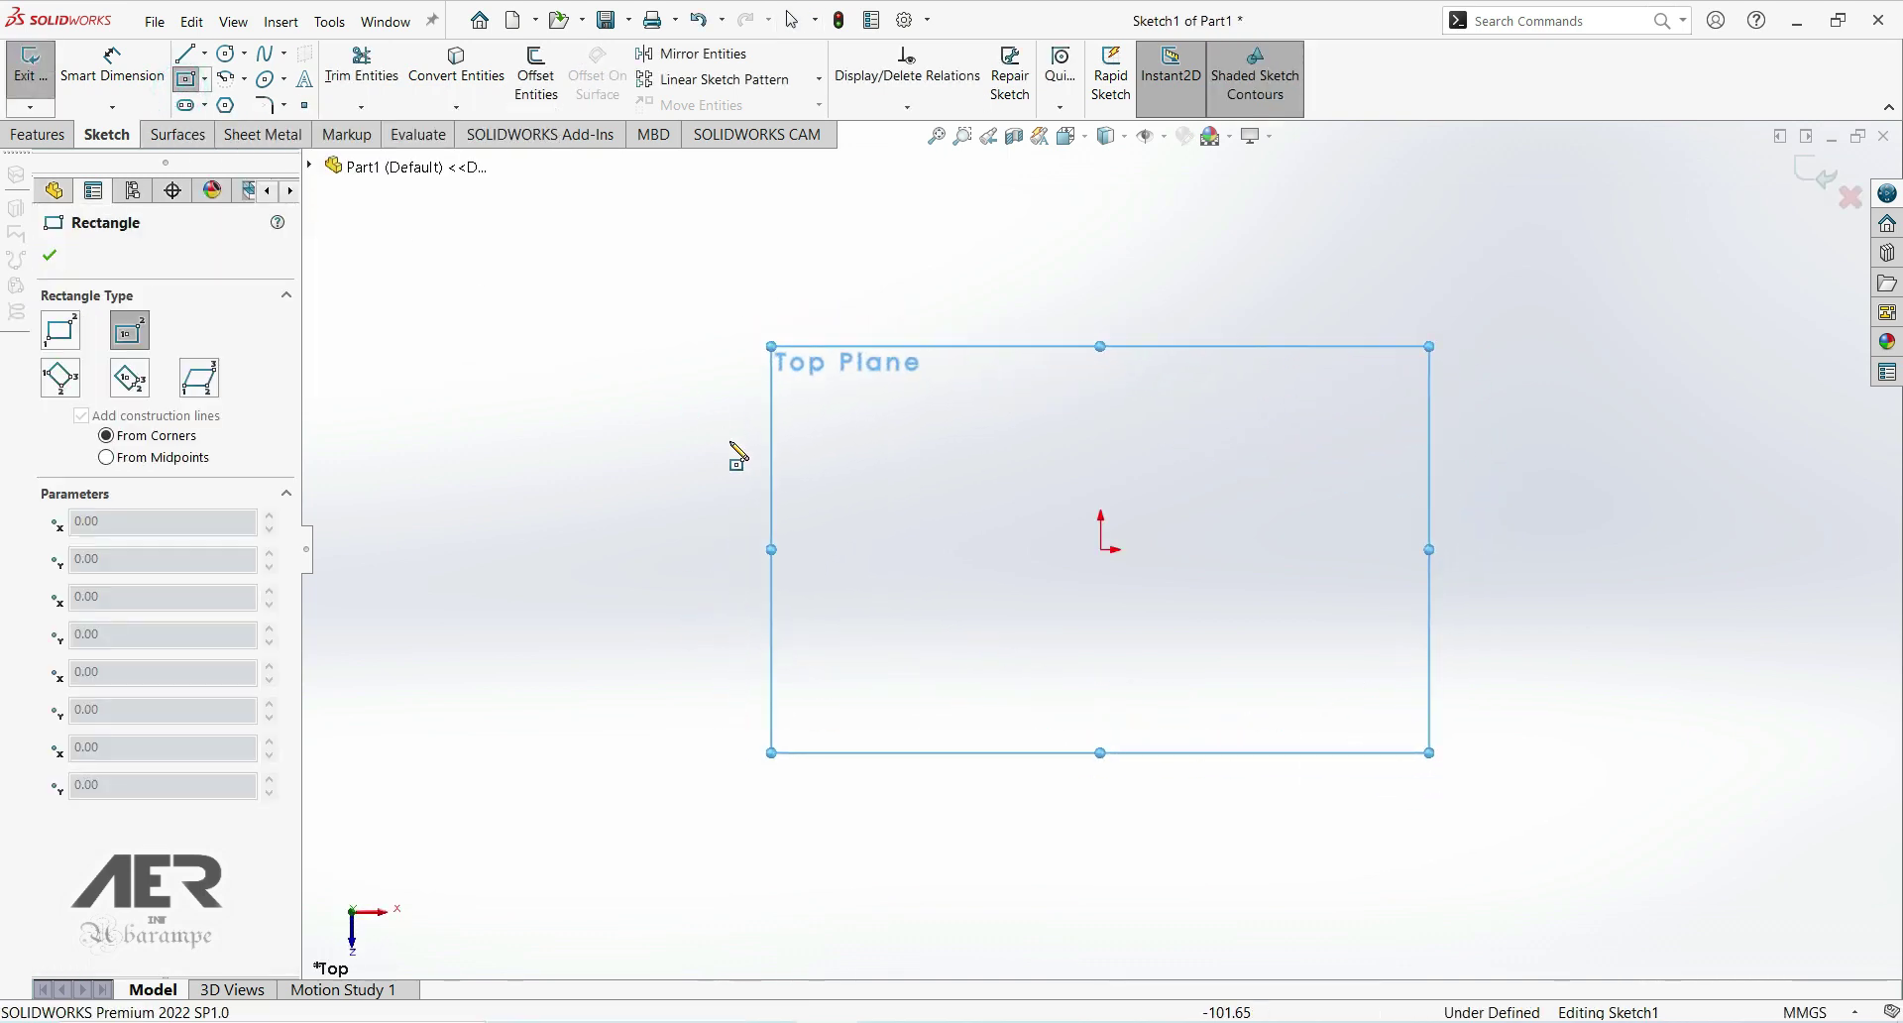
pyautogui.click(798, 476)
pyautogui.click(929, 416)
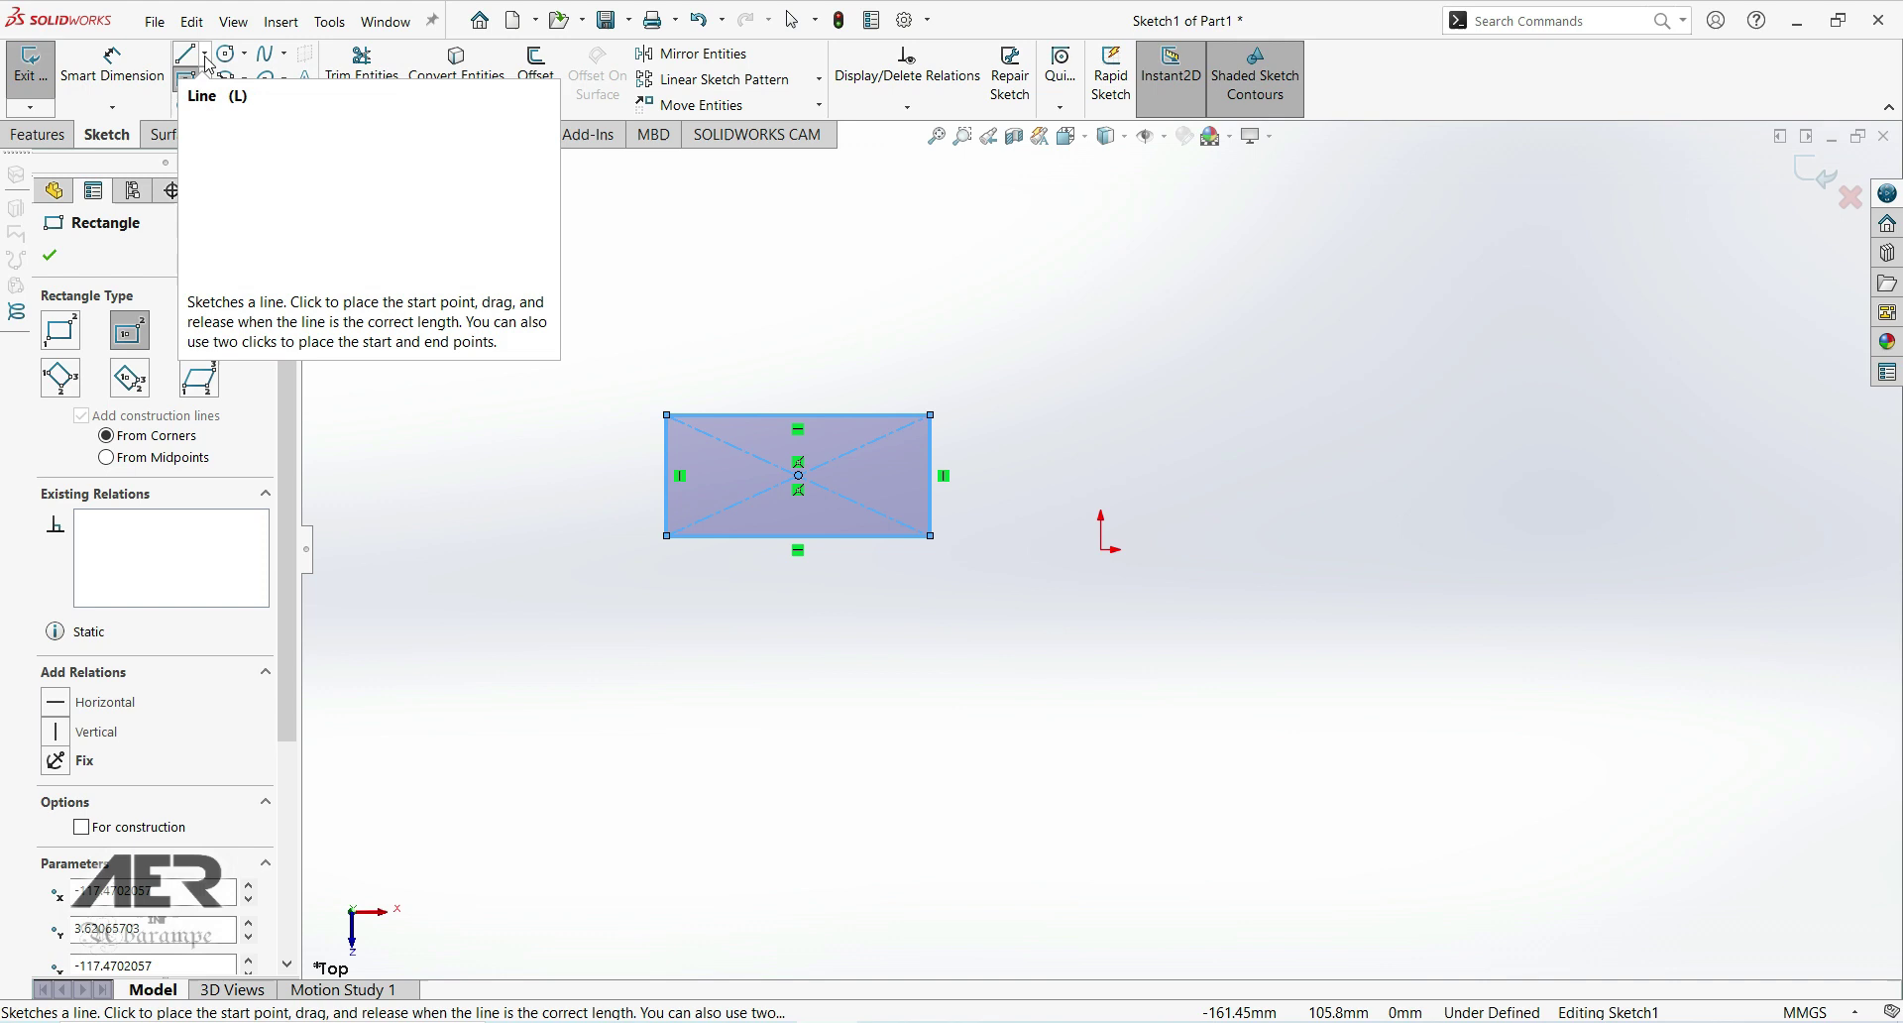
pyautogui.click(798, 726)
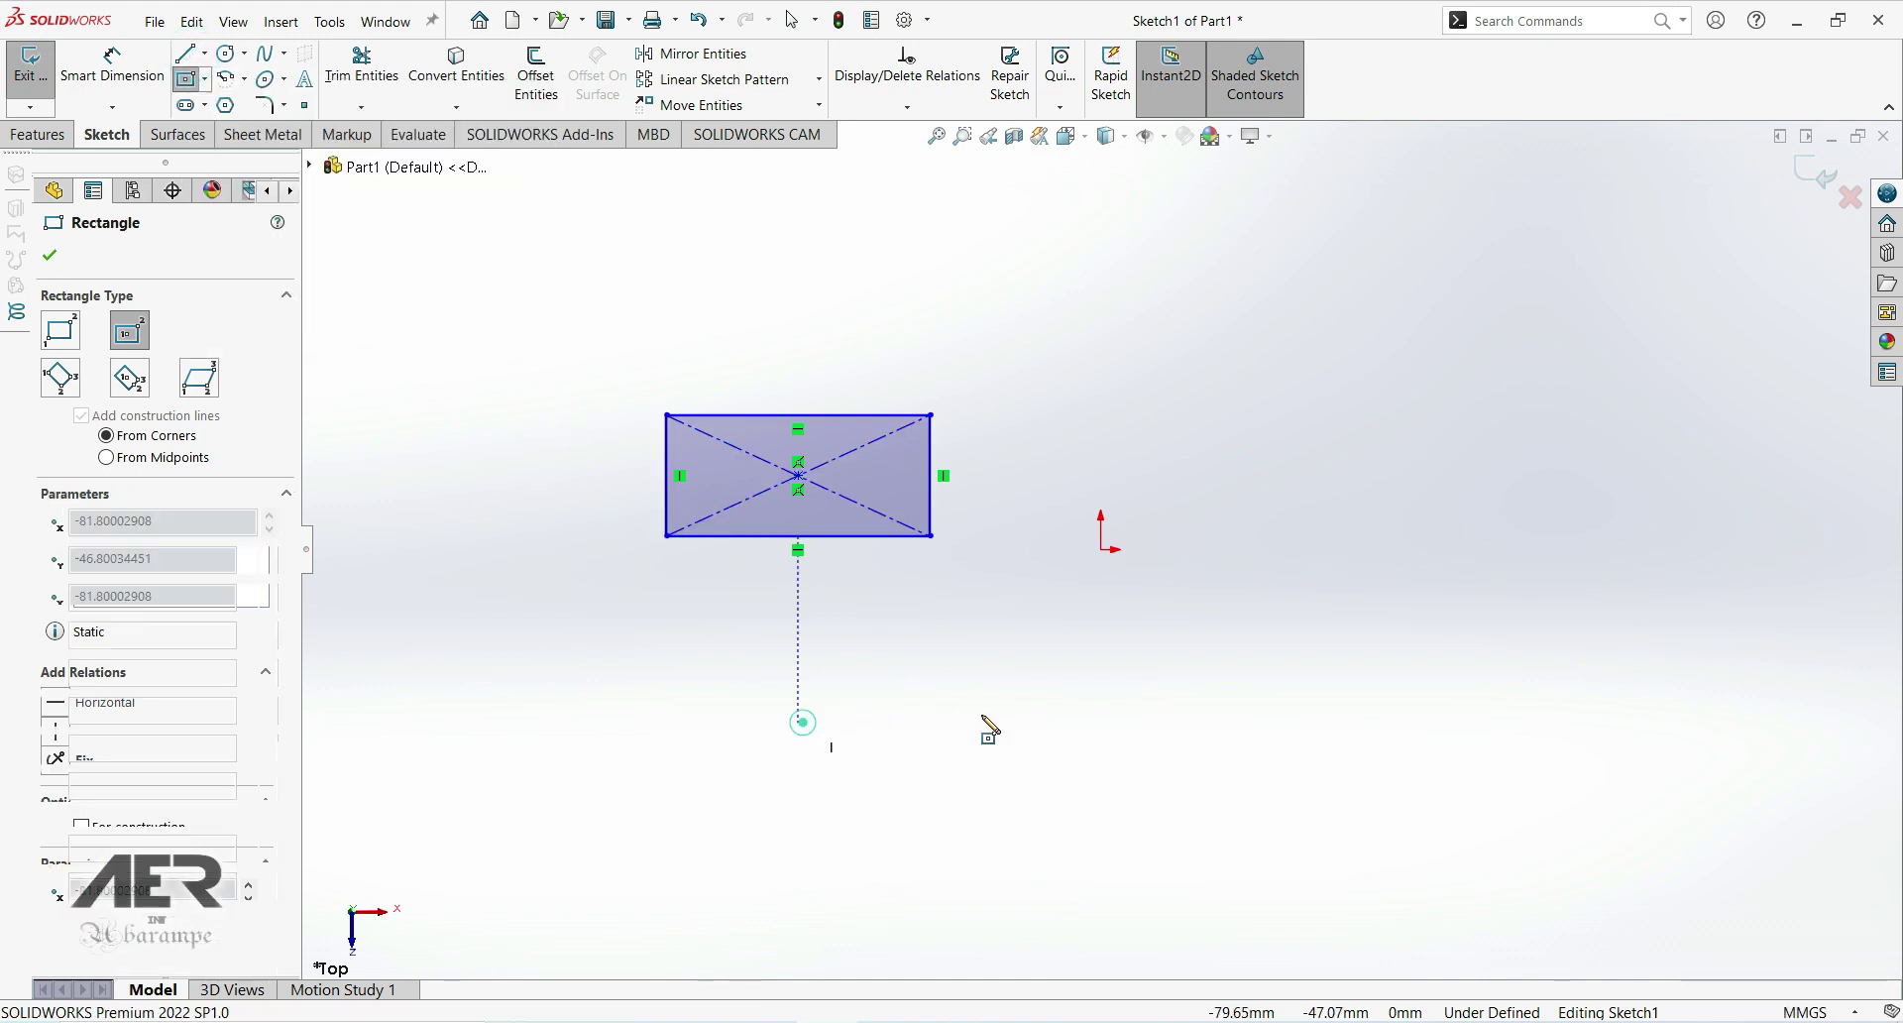
pyautogui.press('Escape')
# Step: Sketch a horizontal line about 82 mm long below the rectangle, ending vertically beneath the origin
pyautogui.click(186, 54)
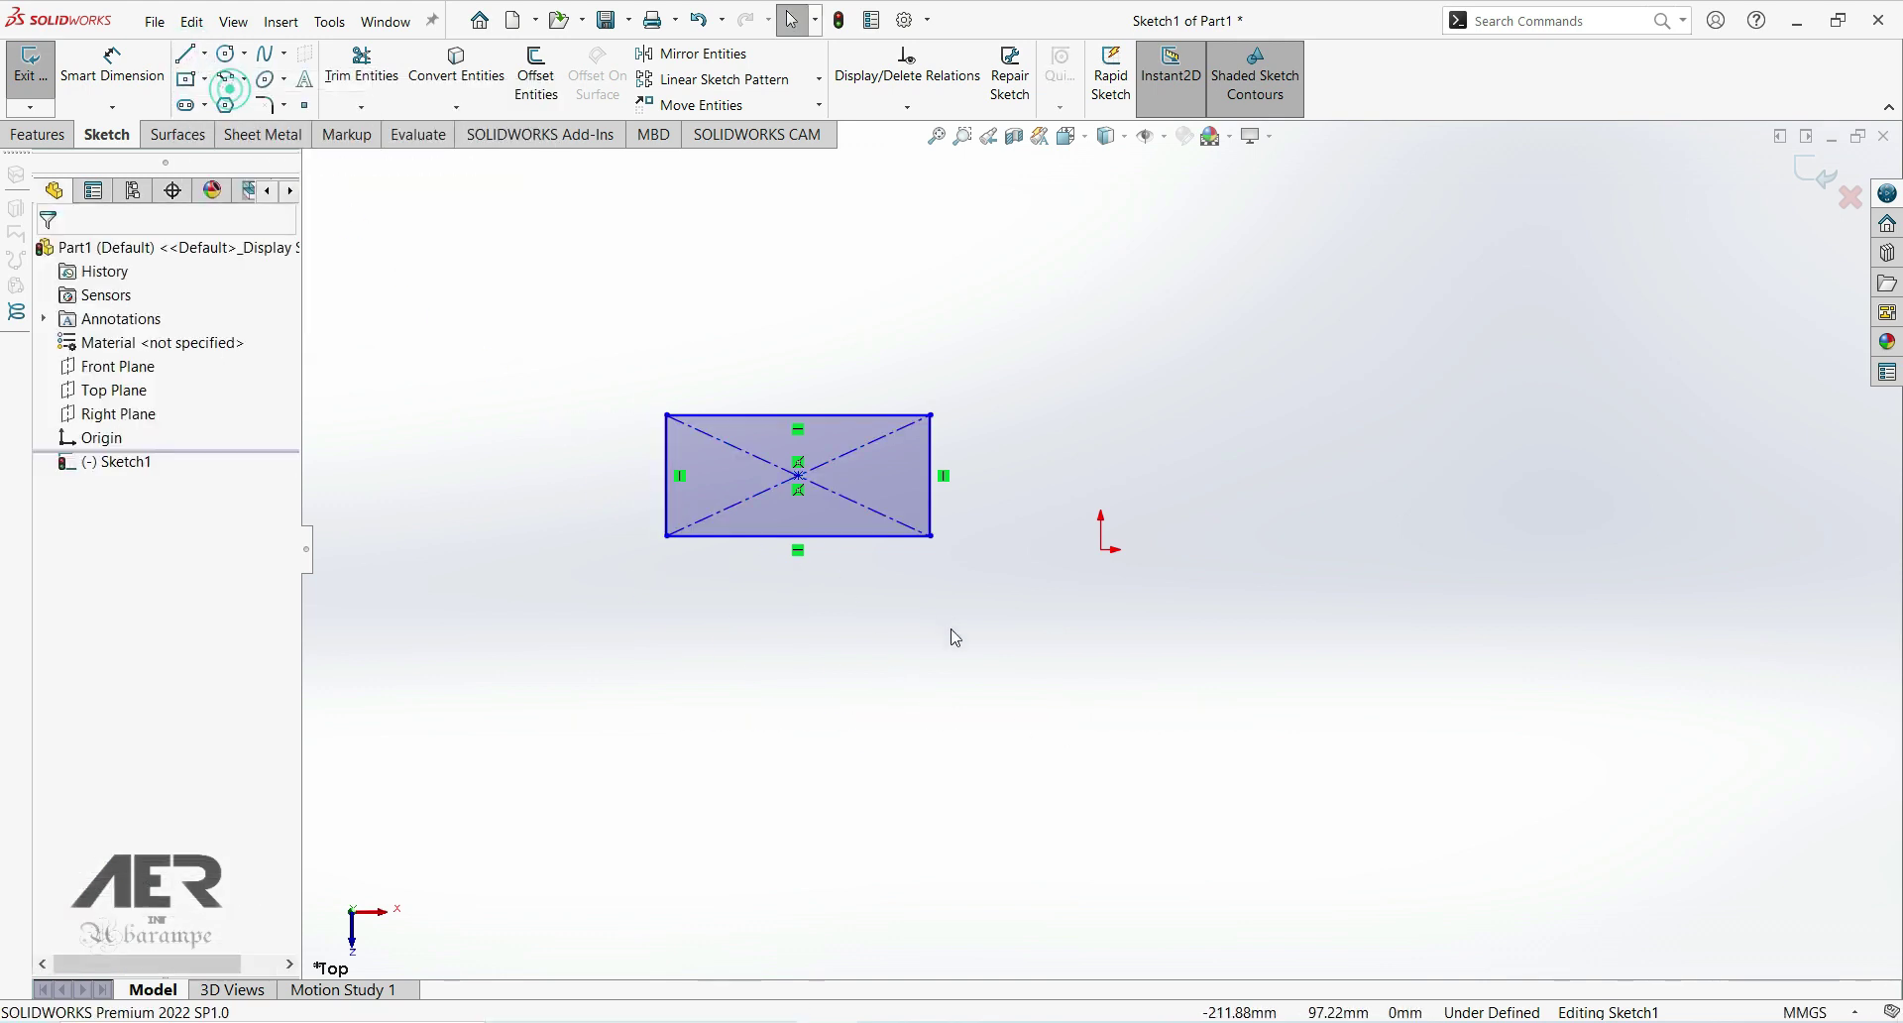
pyautogui.click(798, 716)
pyautogui.click(1102, 716)
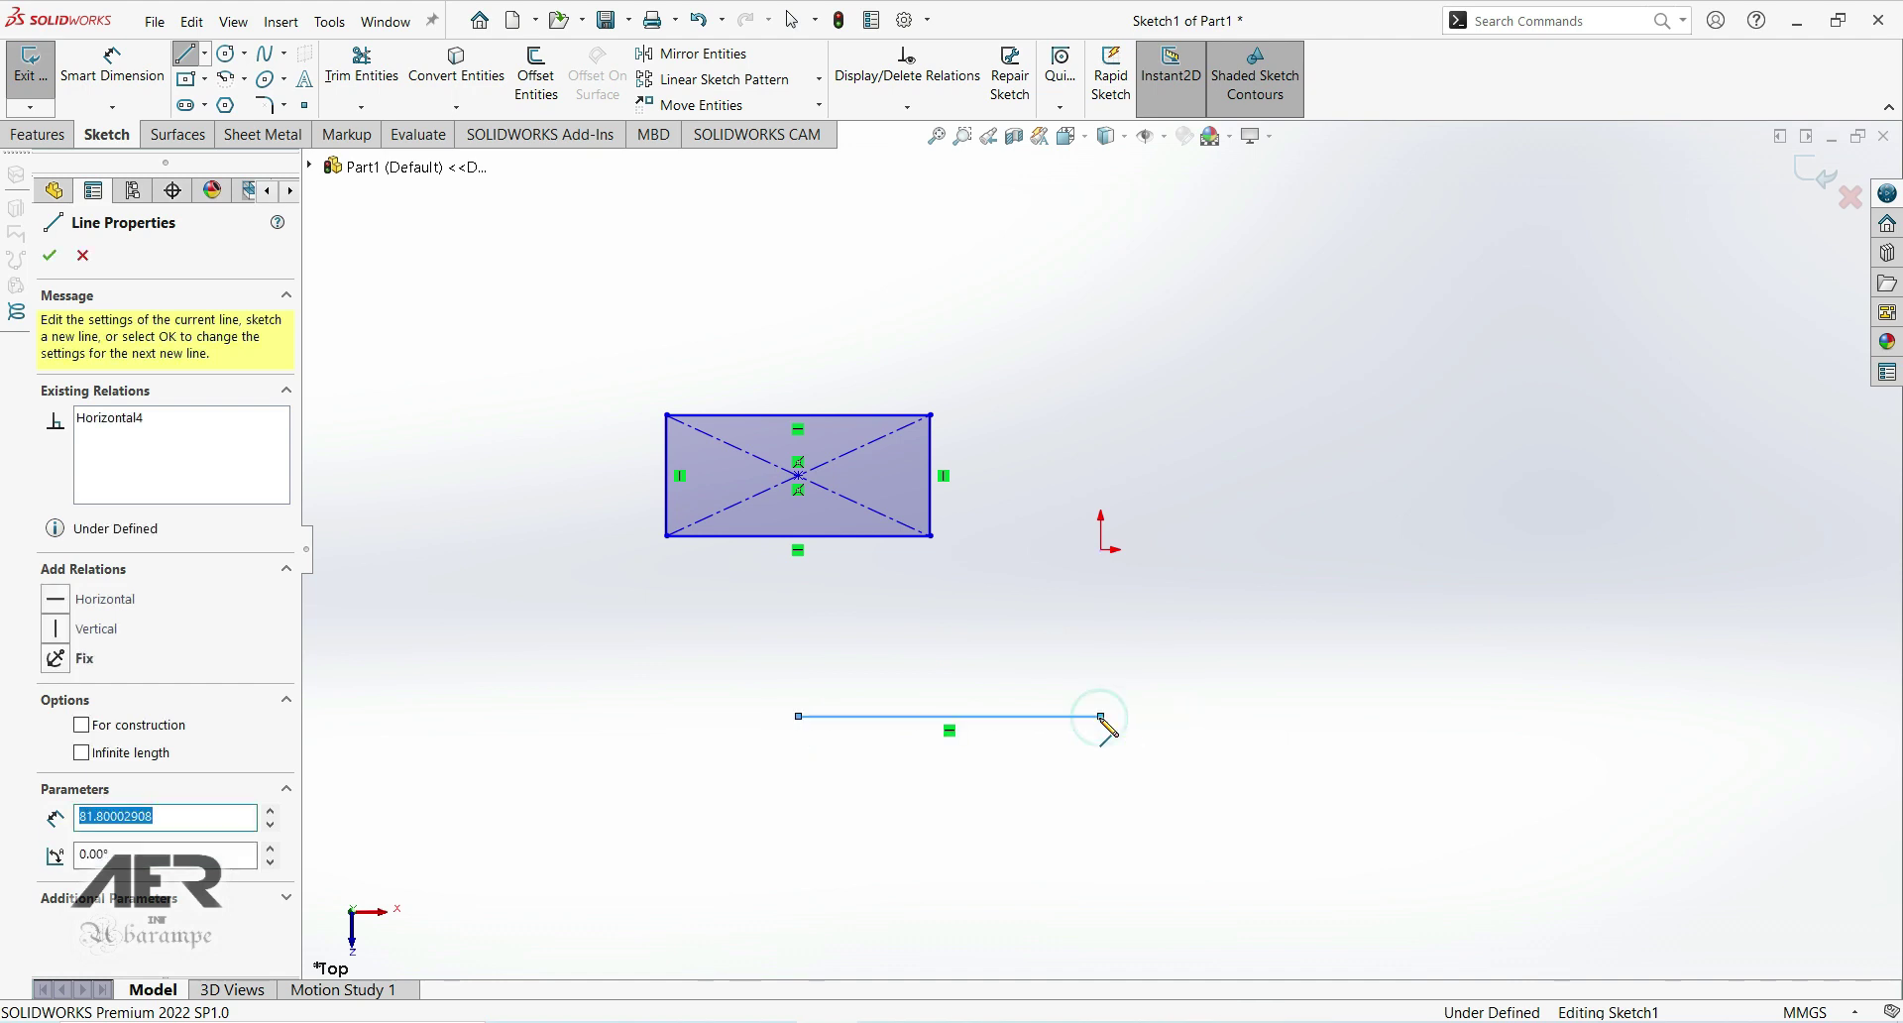
pyautogui.press('Escape')
# Step: Sketch a circle centred about 48 mm right of and 12 mm below the origin
pyautogui.click(222, 57)
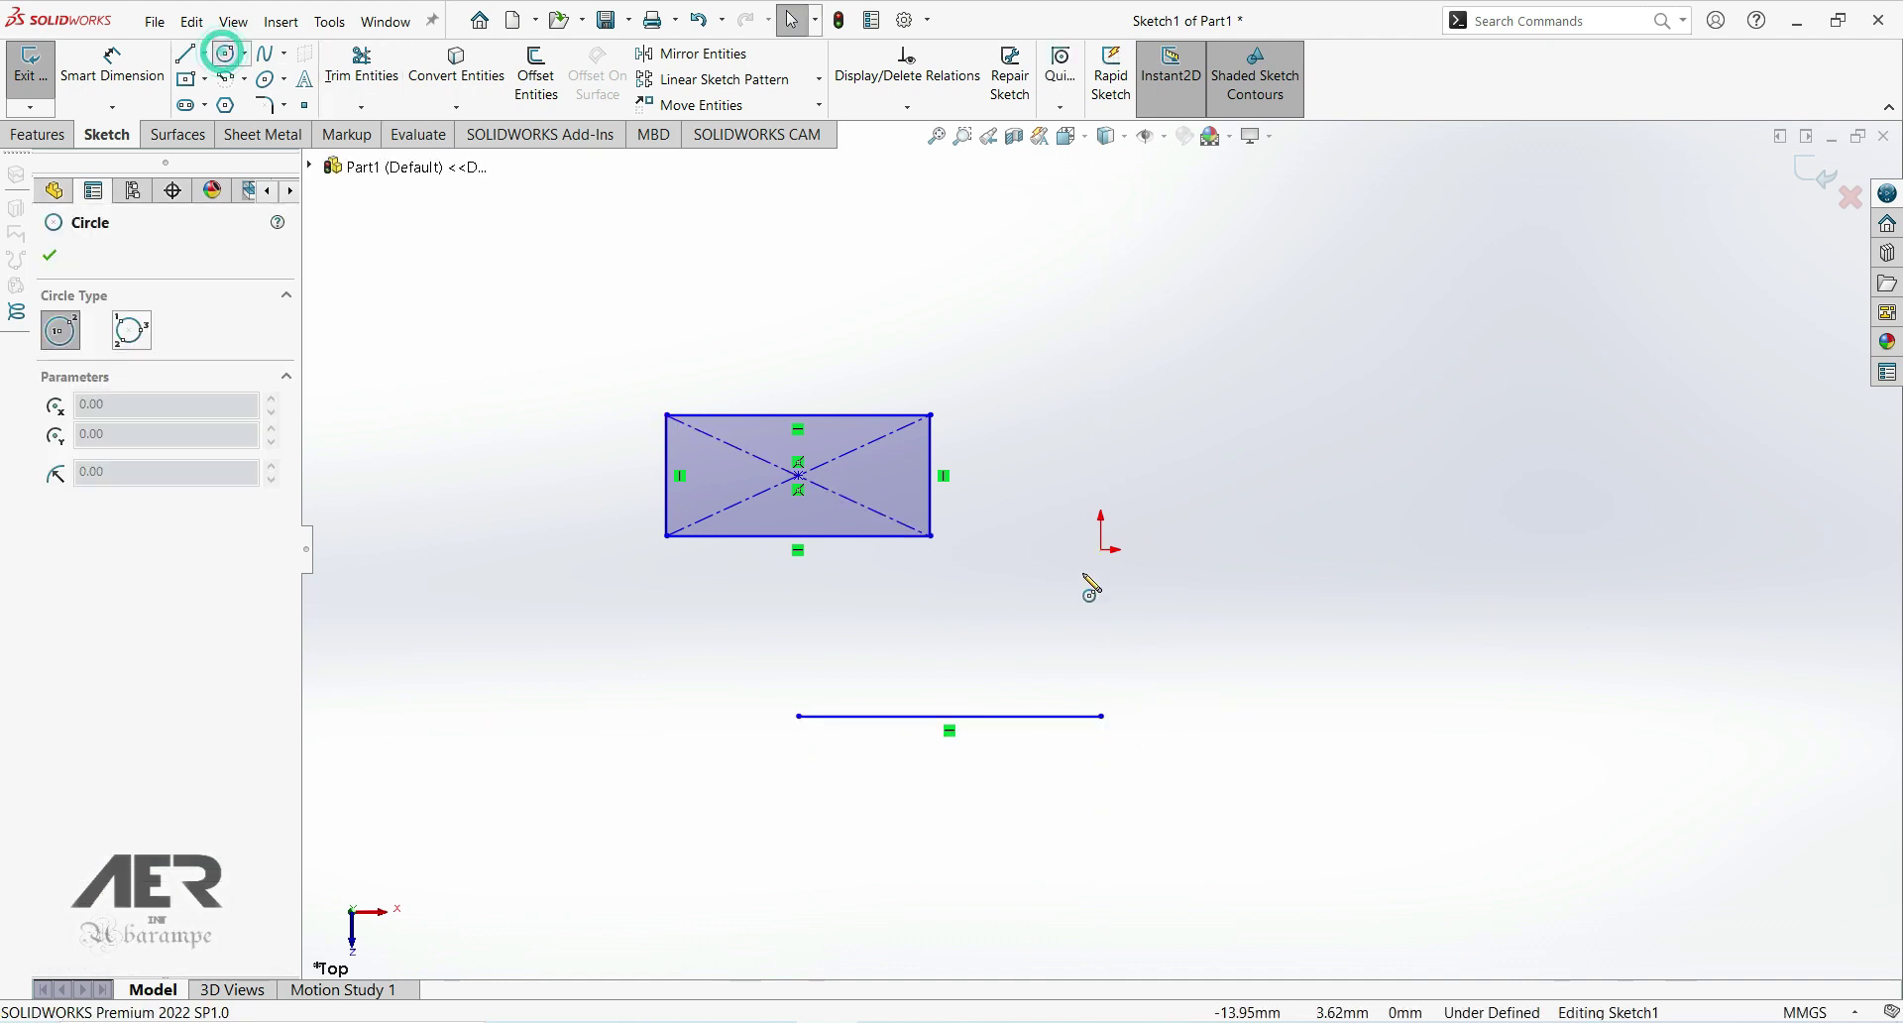
pyautogui.click(1278, 594)
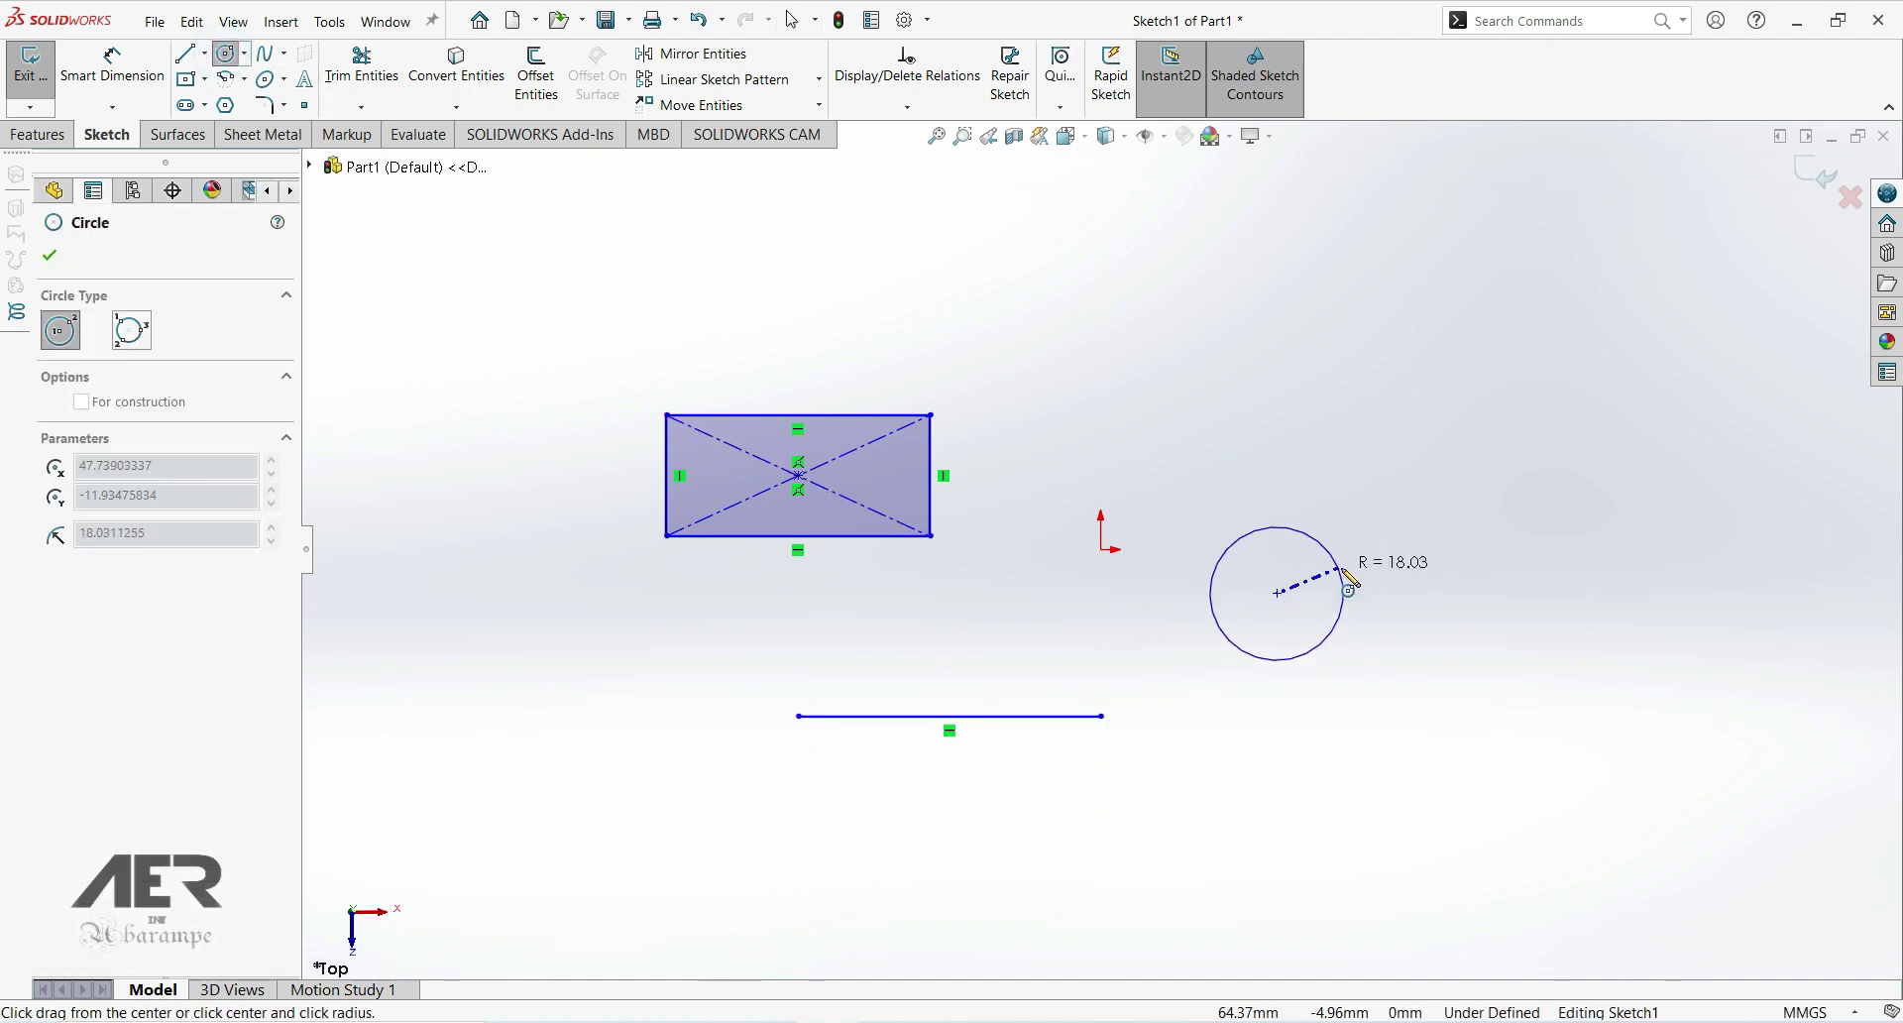
pyautogui.click(1369, 557)
pyautogui.press('Escape')
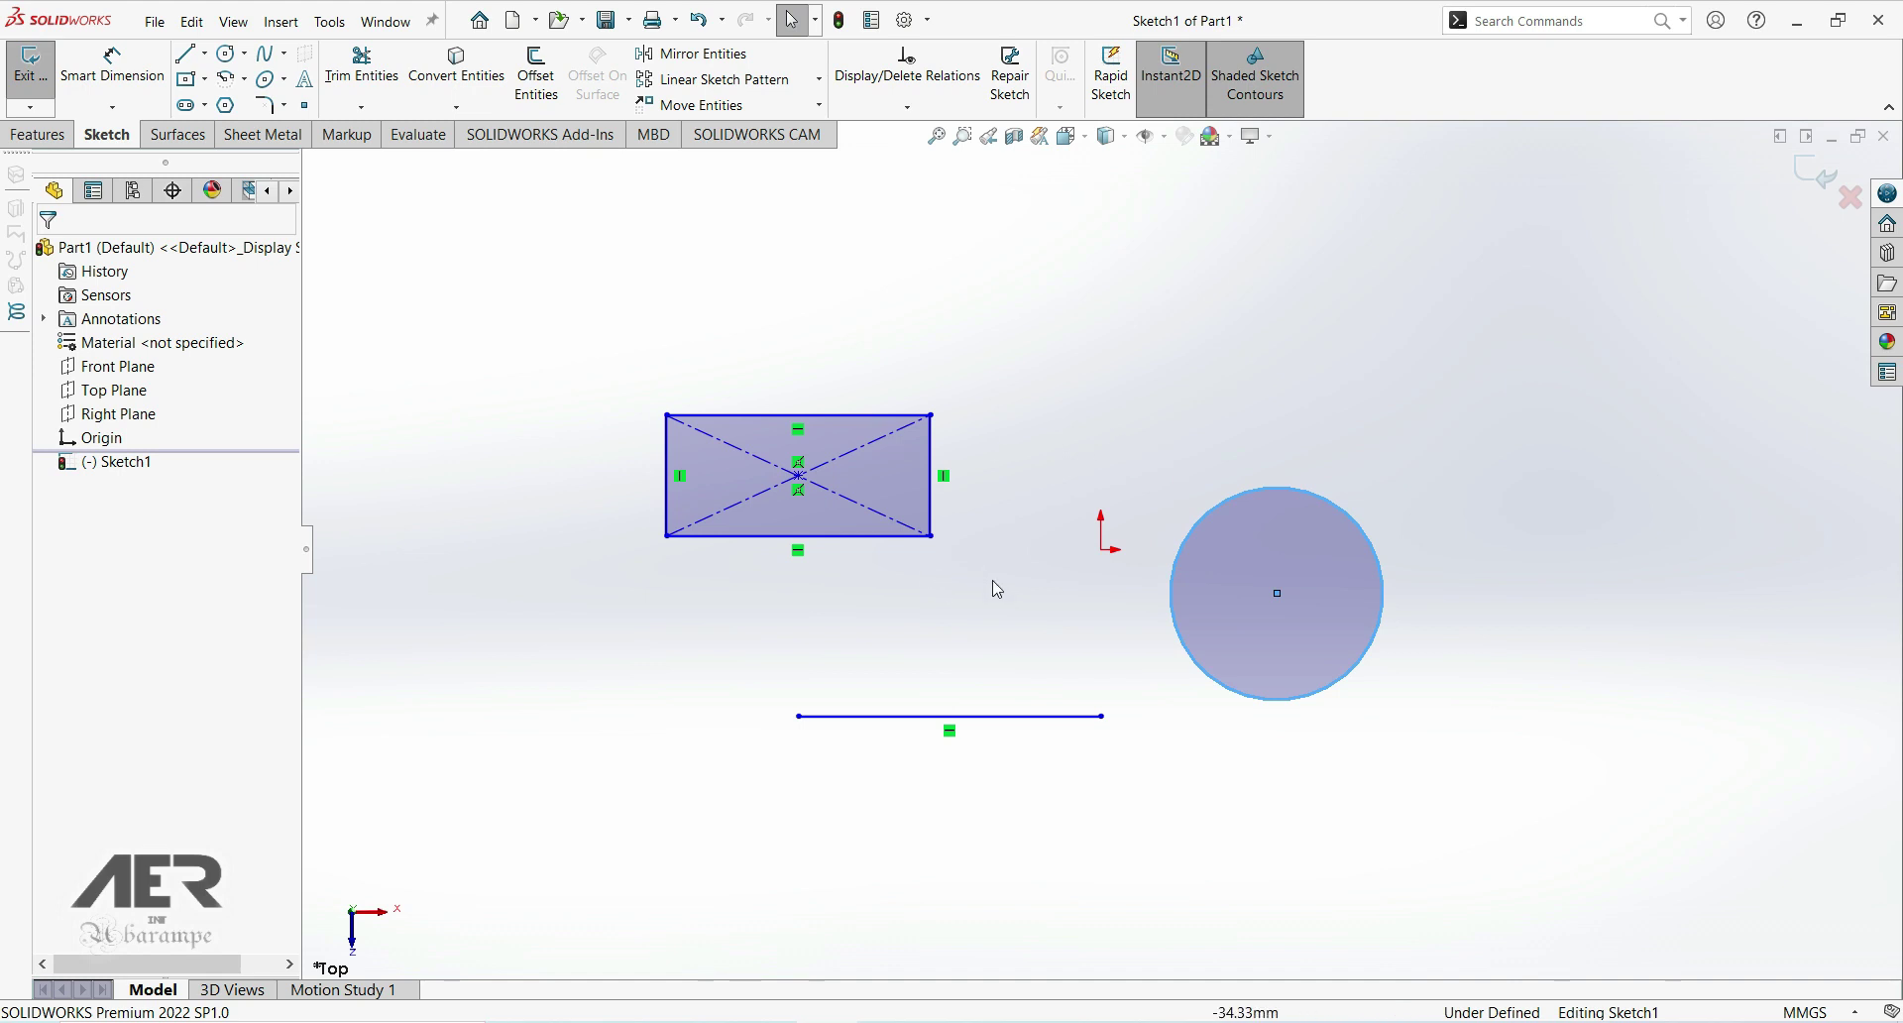
# Step: Zoom in and out on the whole sketch to examine the rectangle, line and circle around the origin
pyautogui.scroll(2, 1067, 603)
pyautogui.scroll(1, 1065, 649)
pyautogui.scroll(-1, 1063, 656)
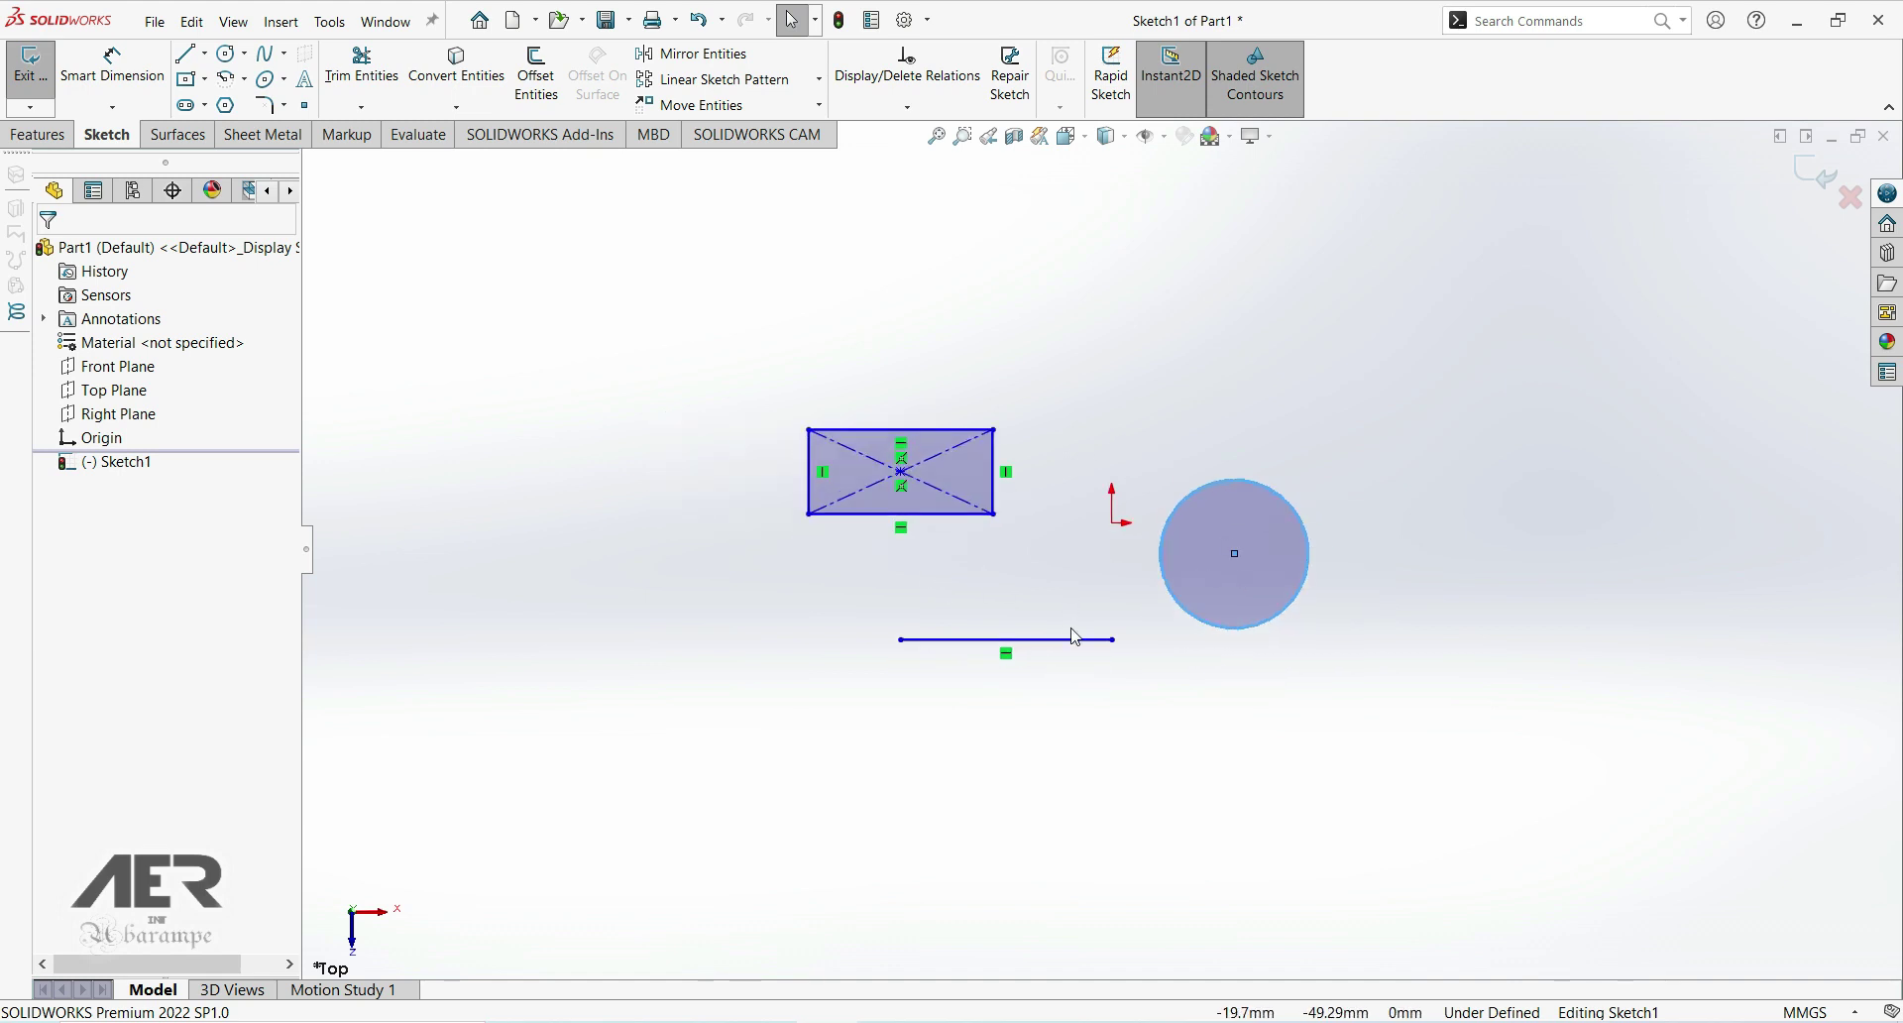
pyautogui.scroll(-5, 1074, 541)
pyautogui.scroll(2, 1046, 541)
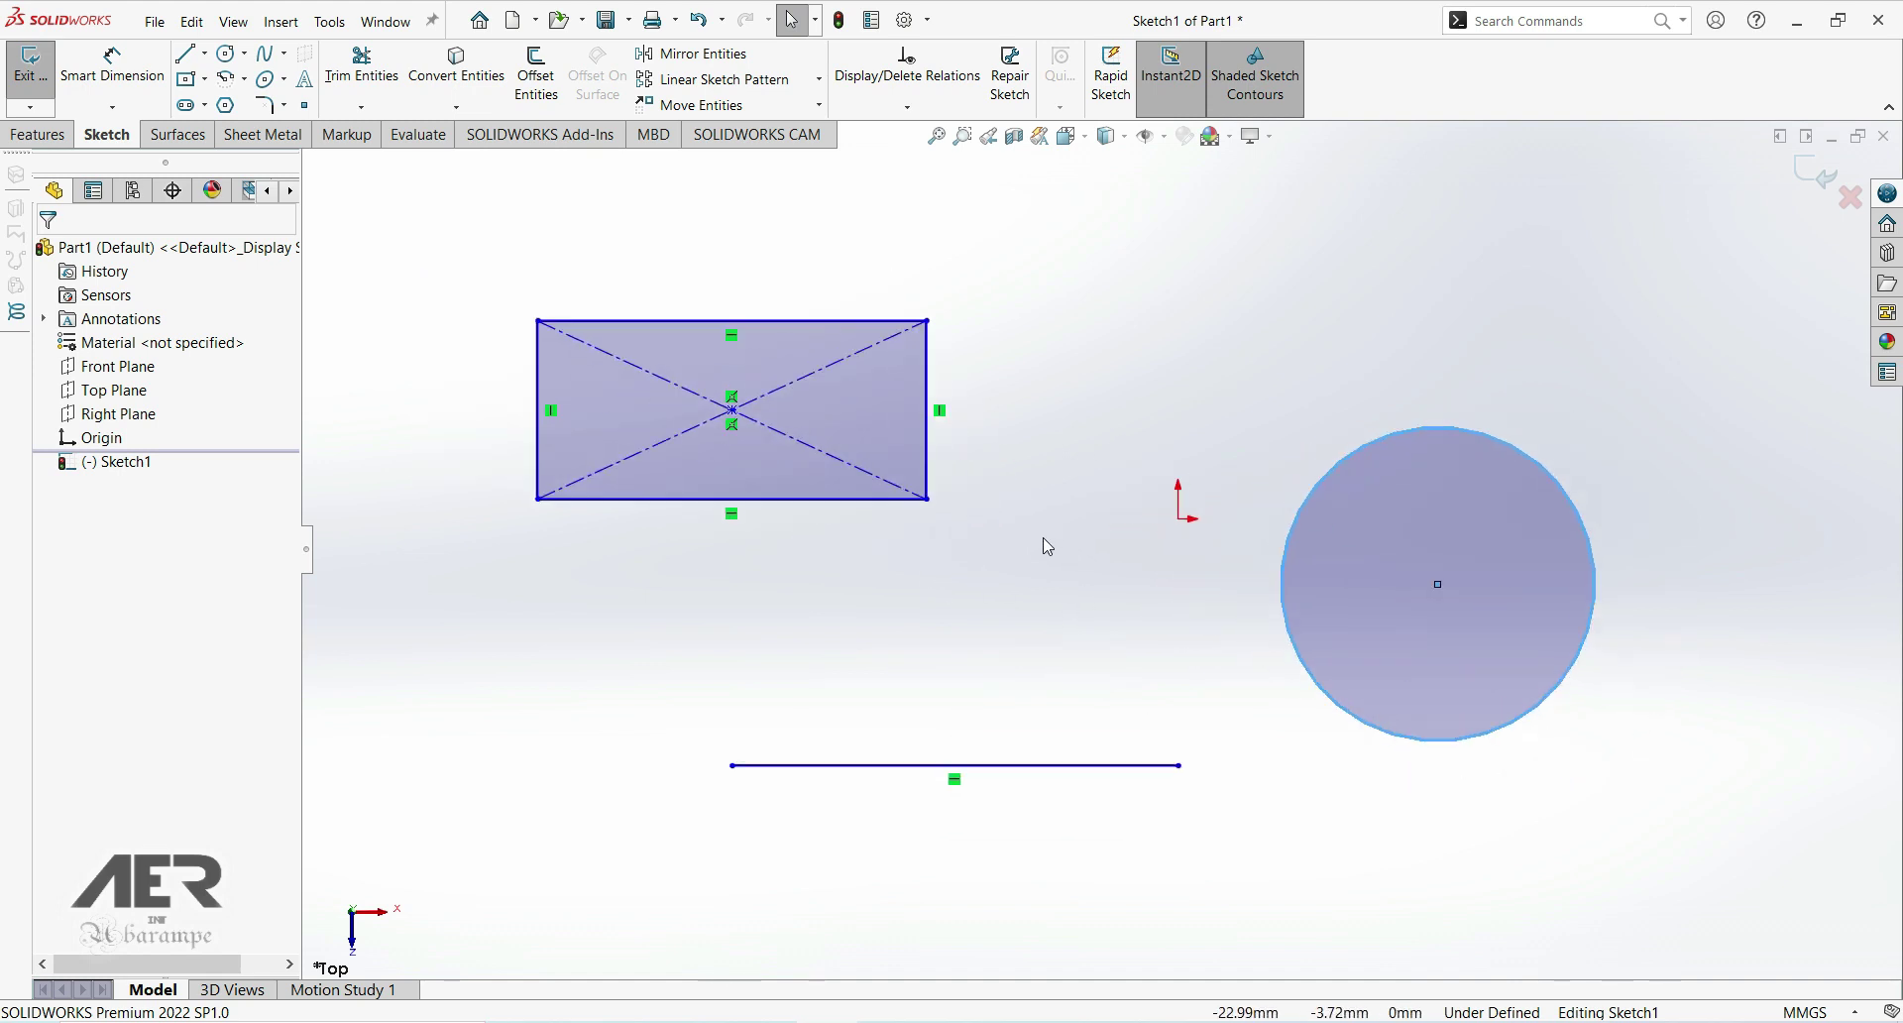
pyautogui.scroll(-2, 1043, 543)
pyautogui.scroll(3, 1046, 545)
pyautogui.scroll(2, 1051, 565)
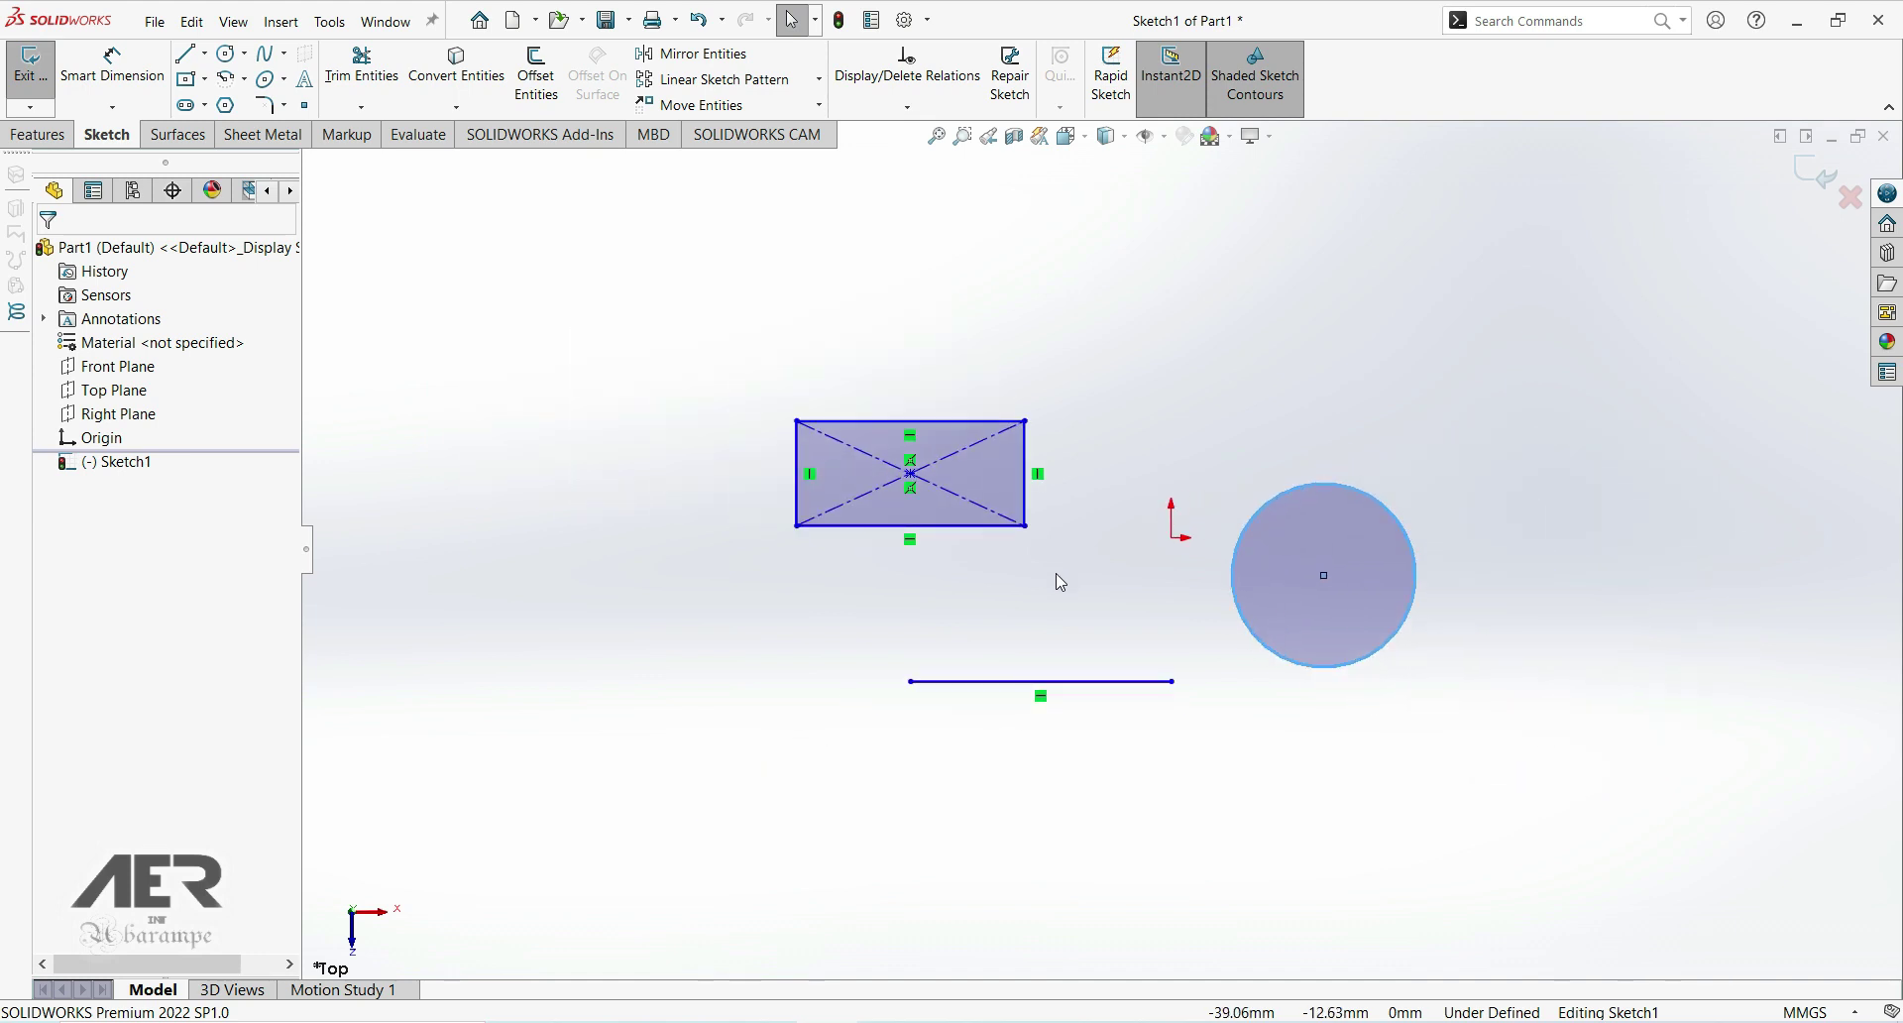
pyautogui.scroll(-2, 1057, 589)
pyautogui.scroll(-1, 1388, 770)
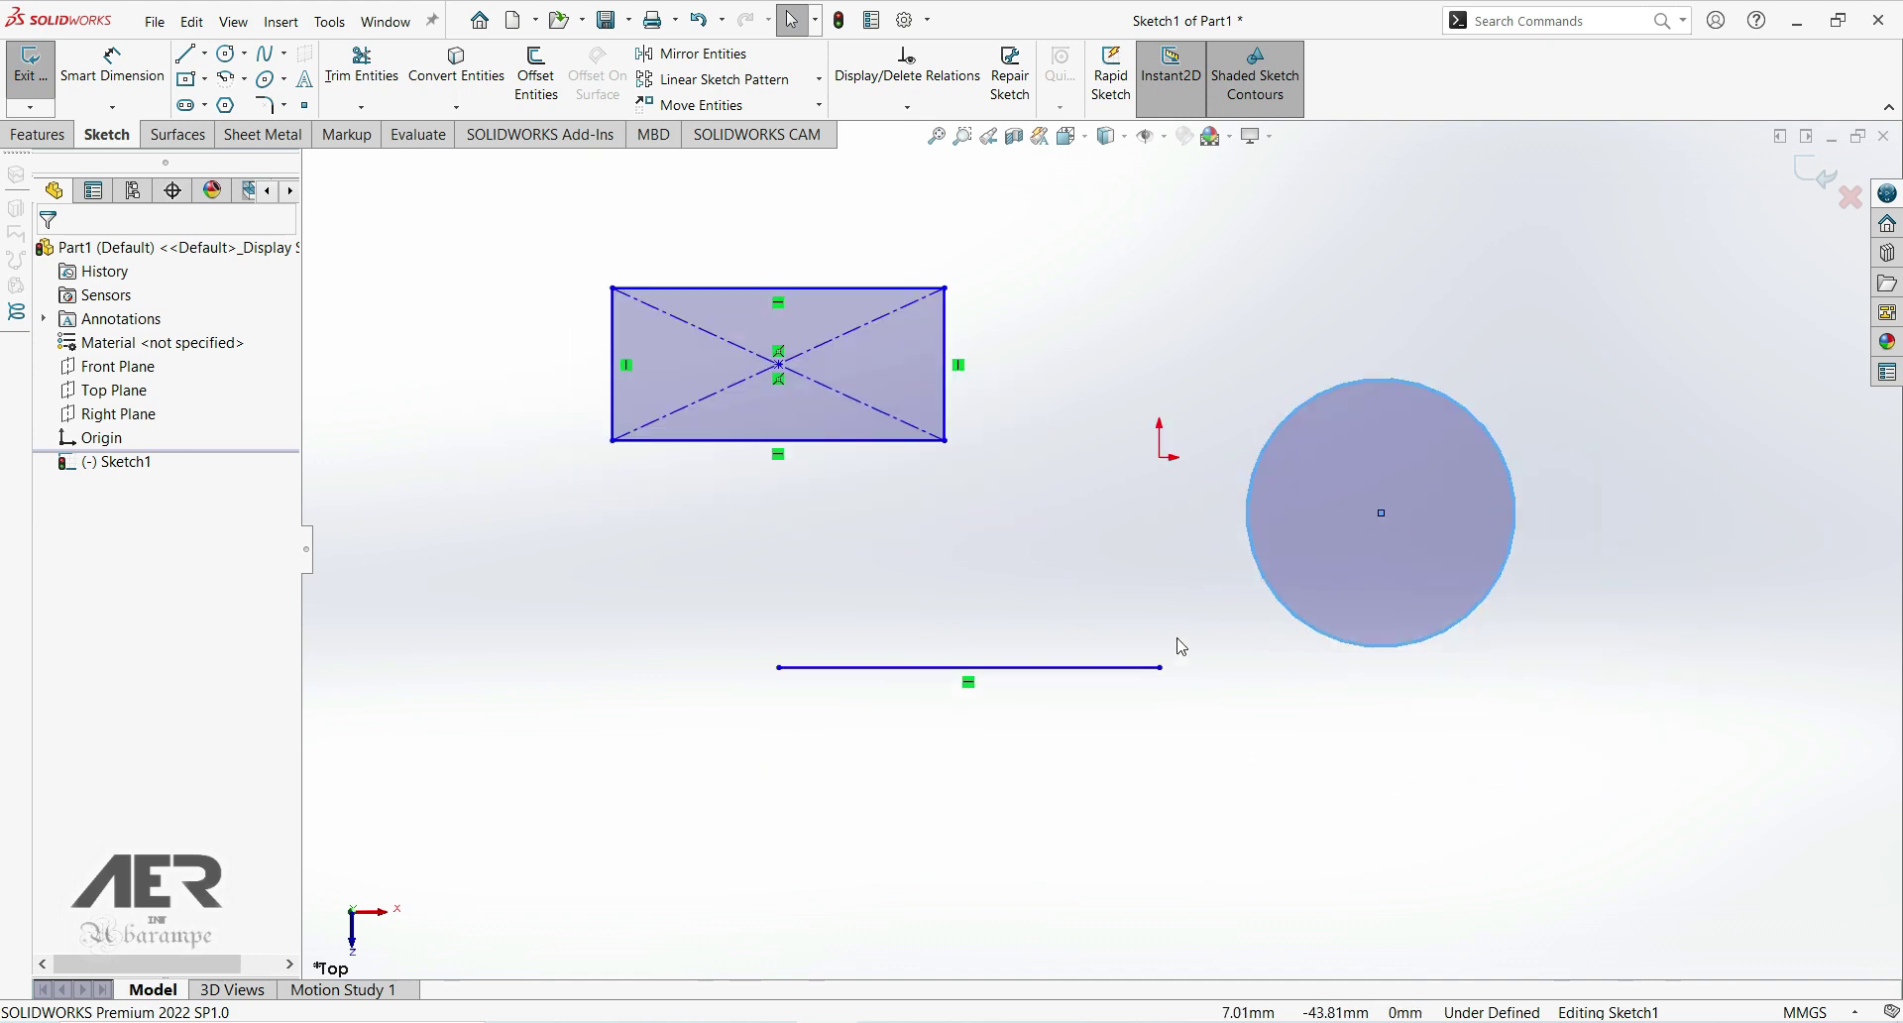
pyautogui.scroll(2, 1147, 535)
pyautogui.scroll(1, 1199, 407)
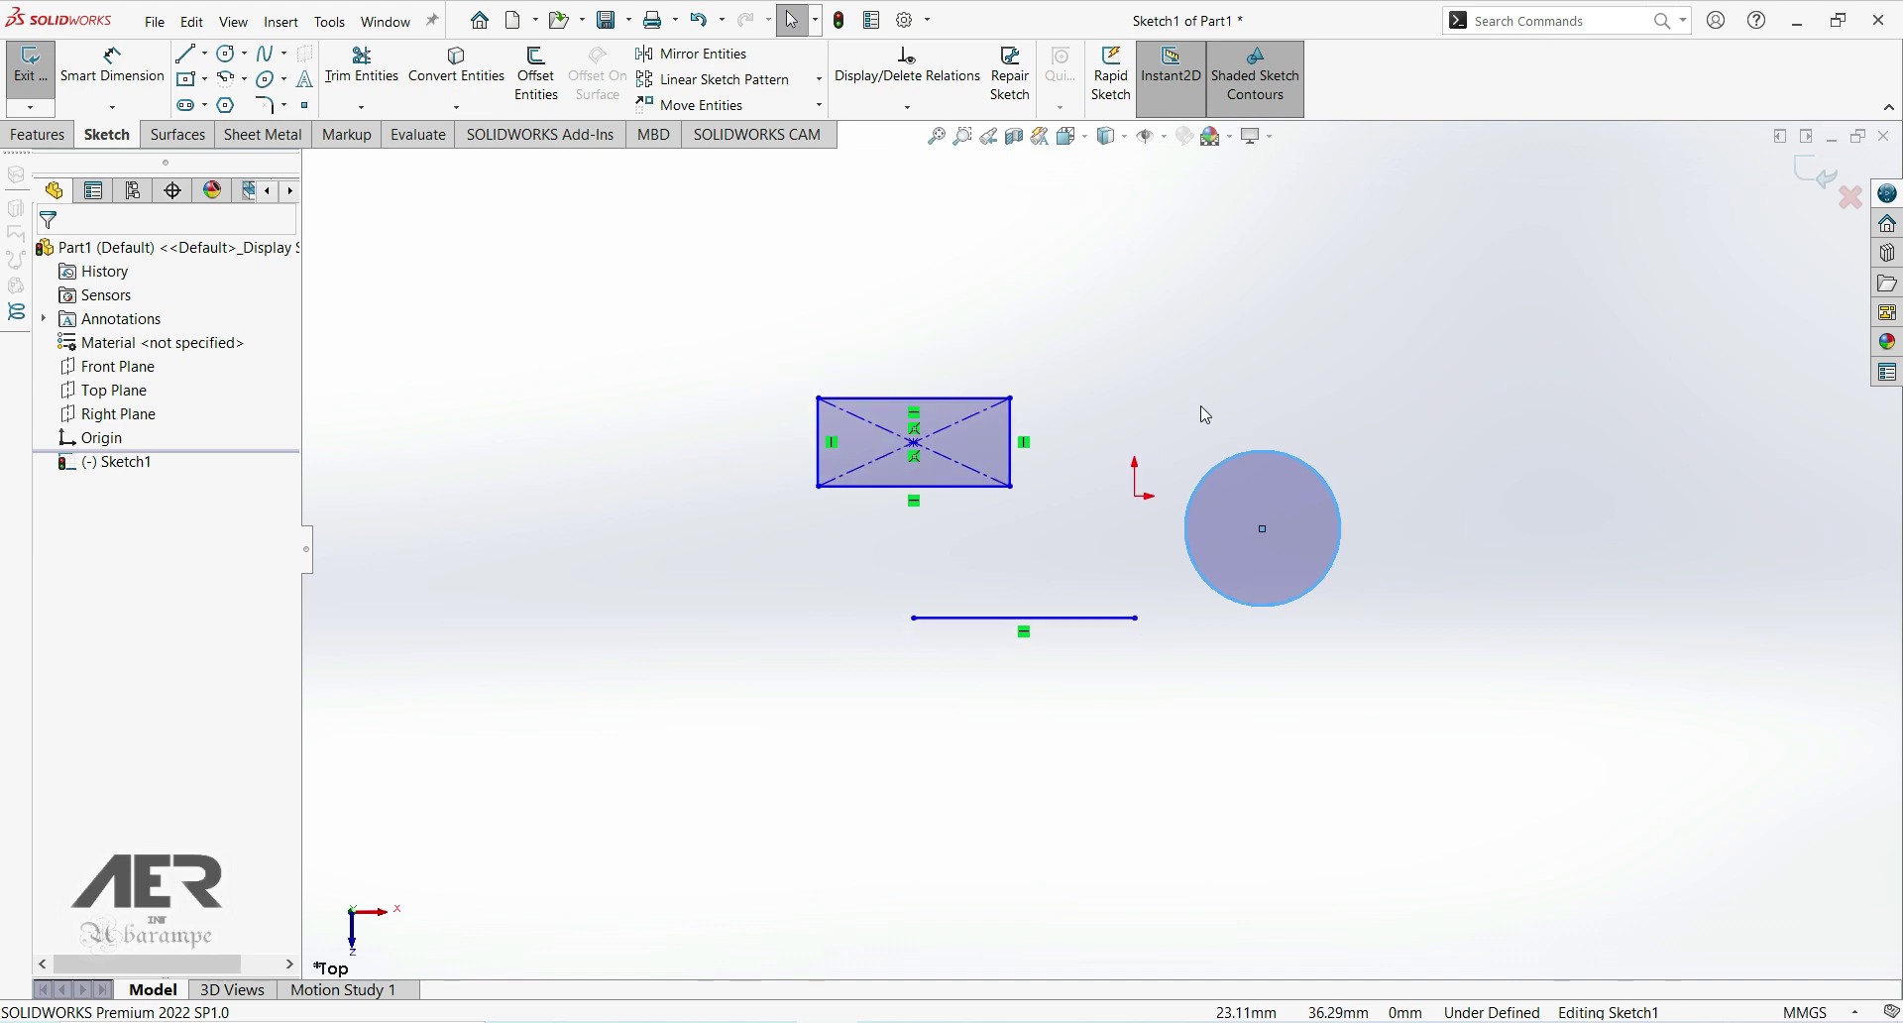
pyautogui.scroll(-1, 1202, 447)
pyautogui.scroll(-1, 1135, 552)
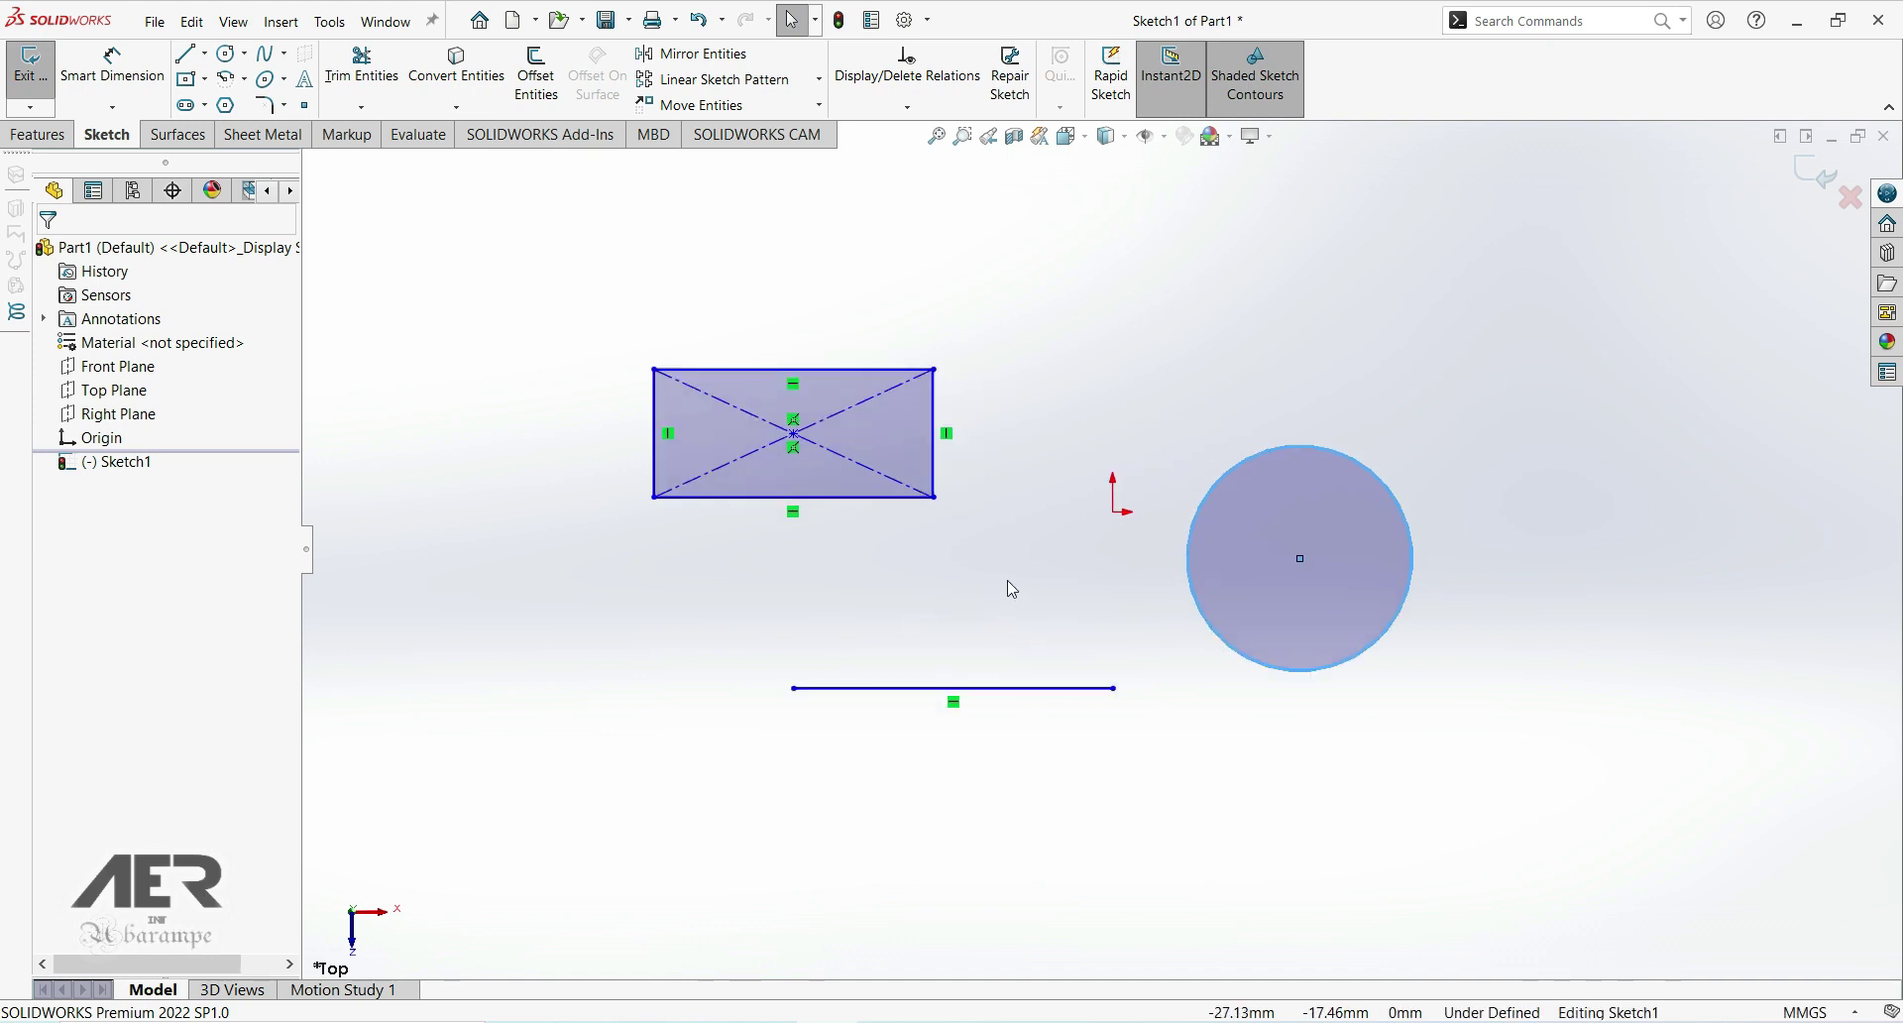
pyautogui.scroll(1, 1197, 813)
pyautogui.scroll(-1, 1179, 805)
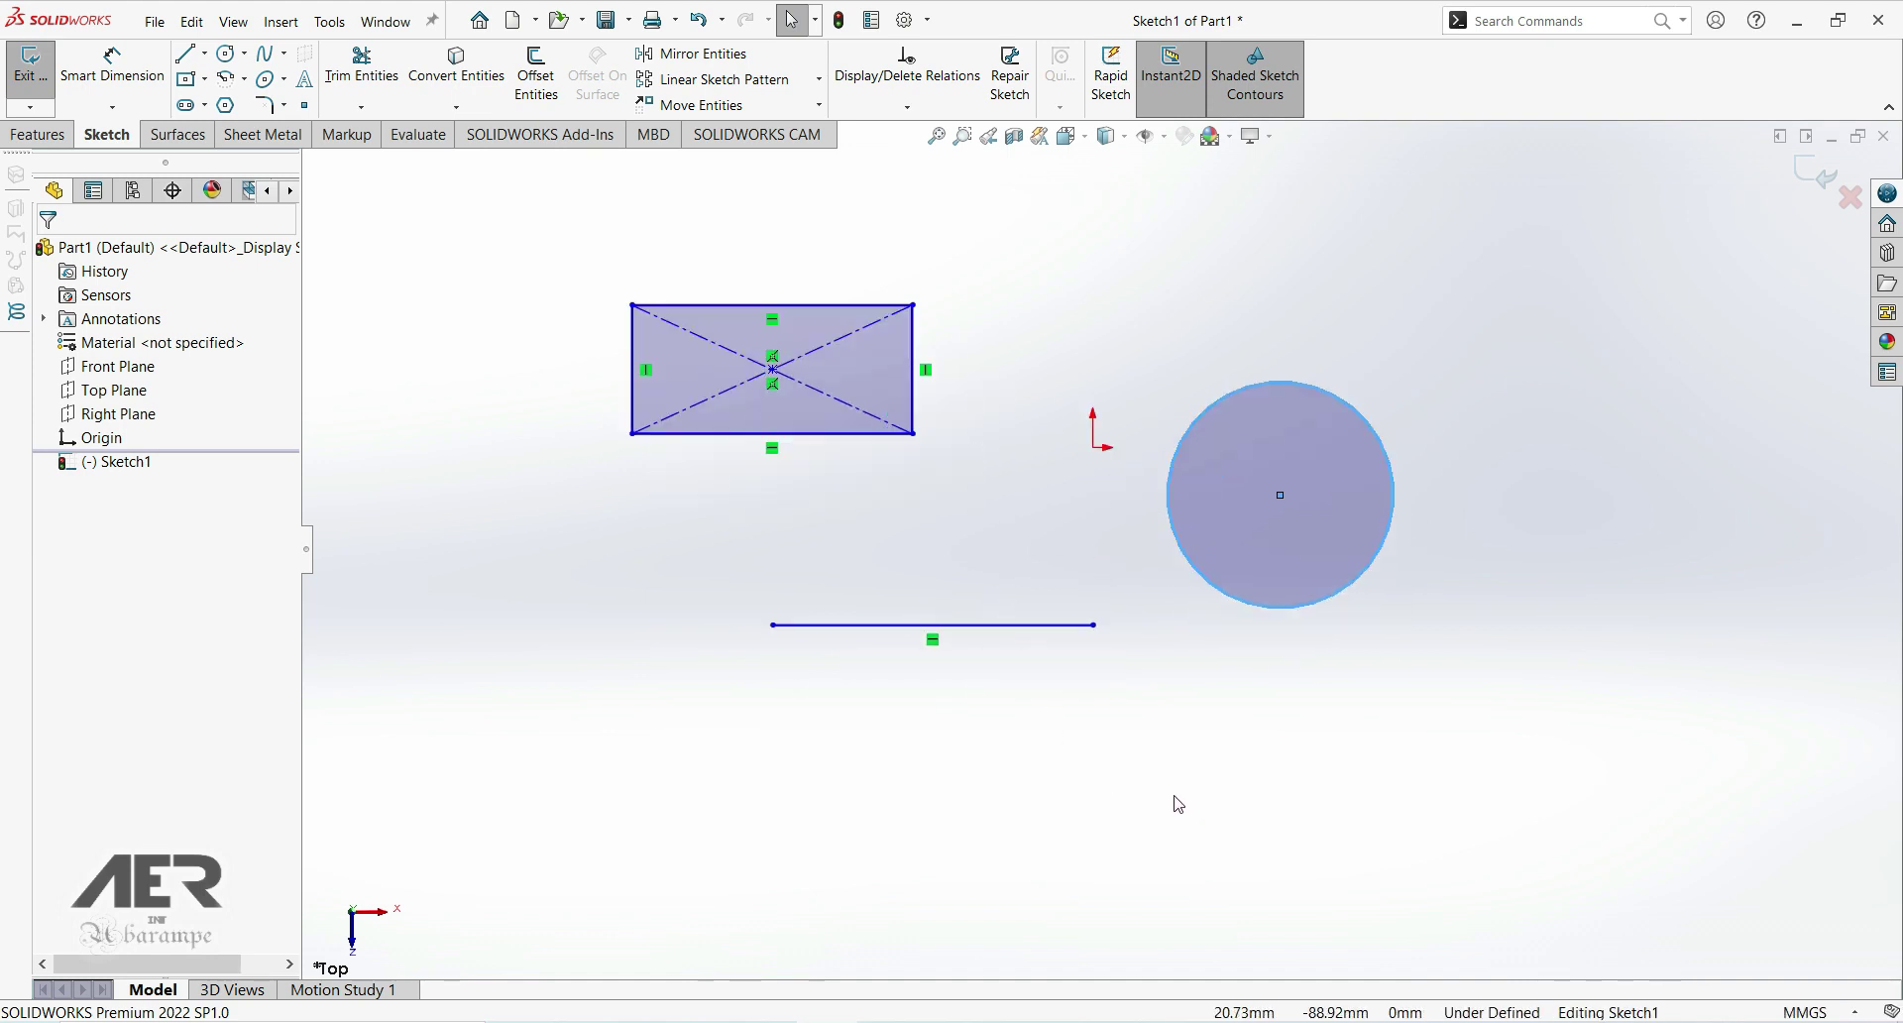
pyautogui.scroll(2, 826, 464)
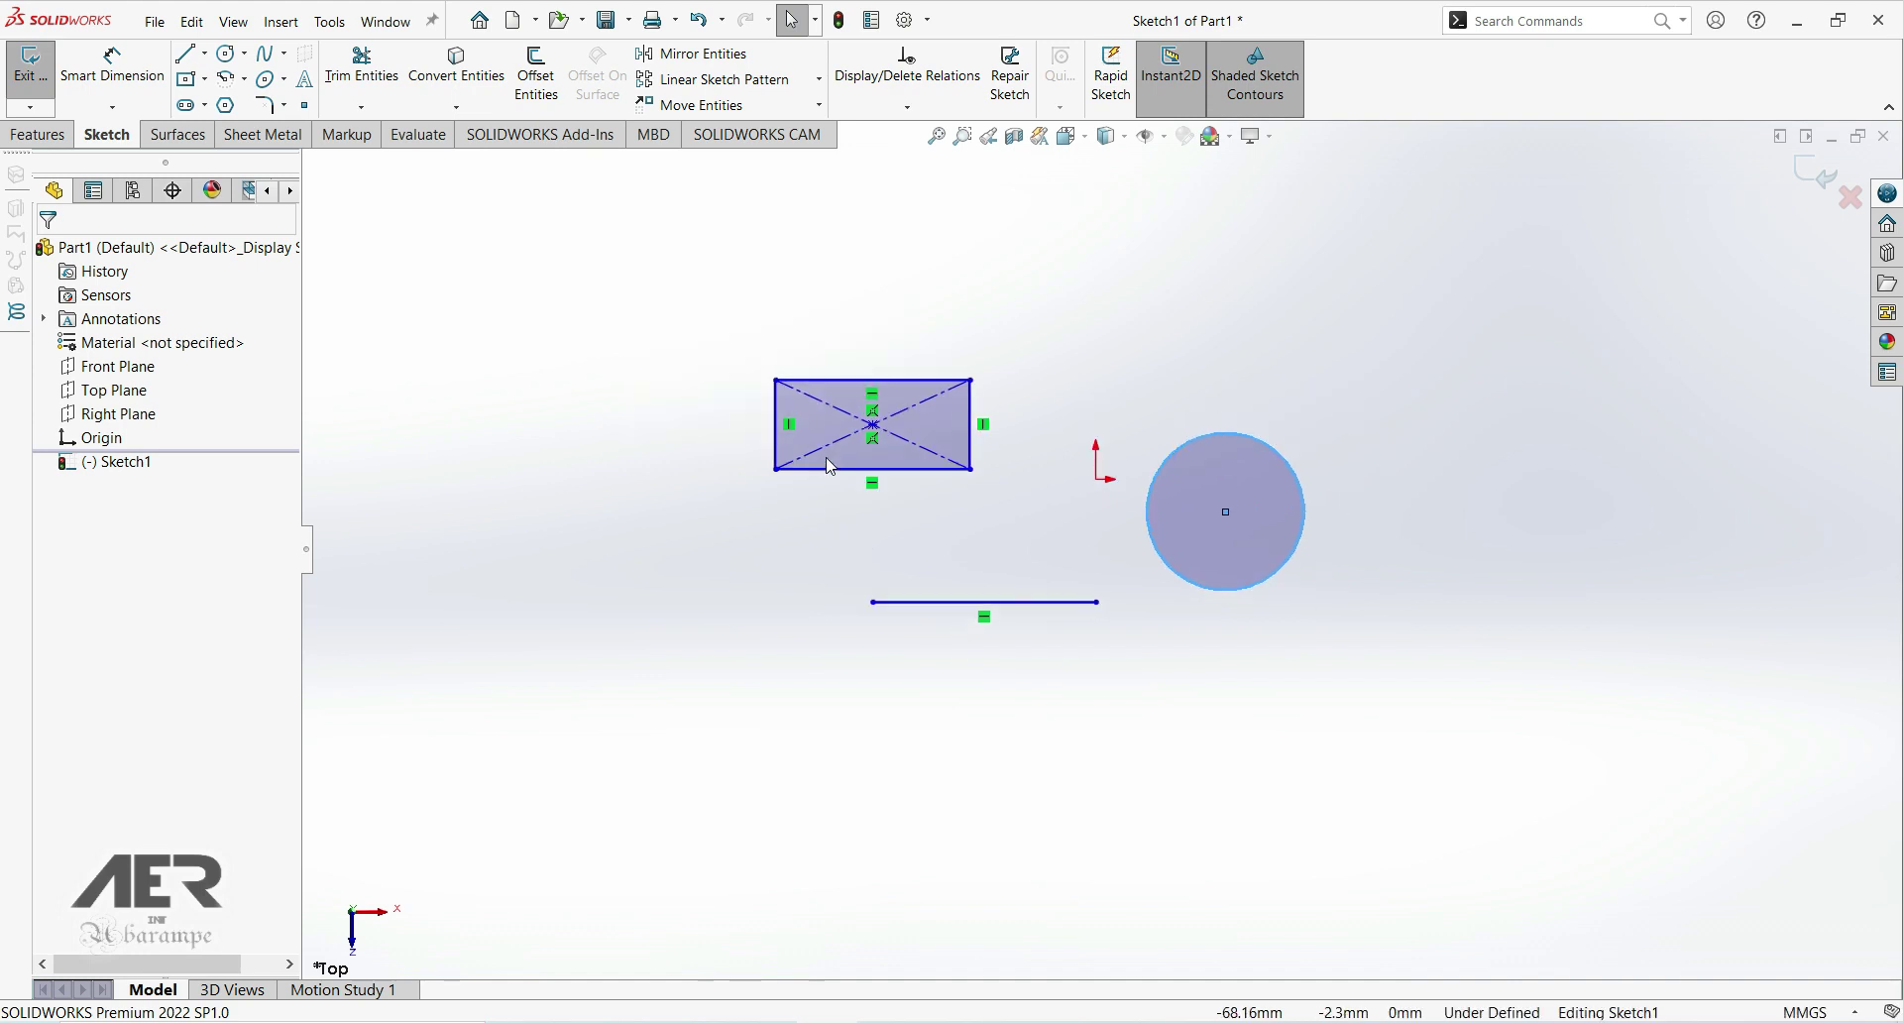
pyautogui.scroll(-1, 942, 501)
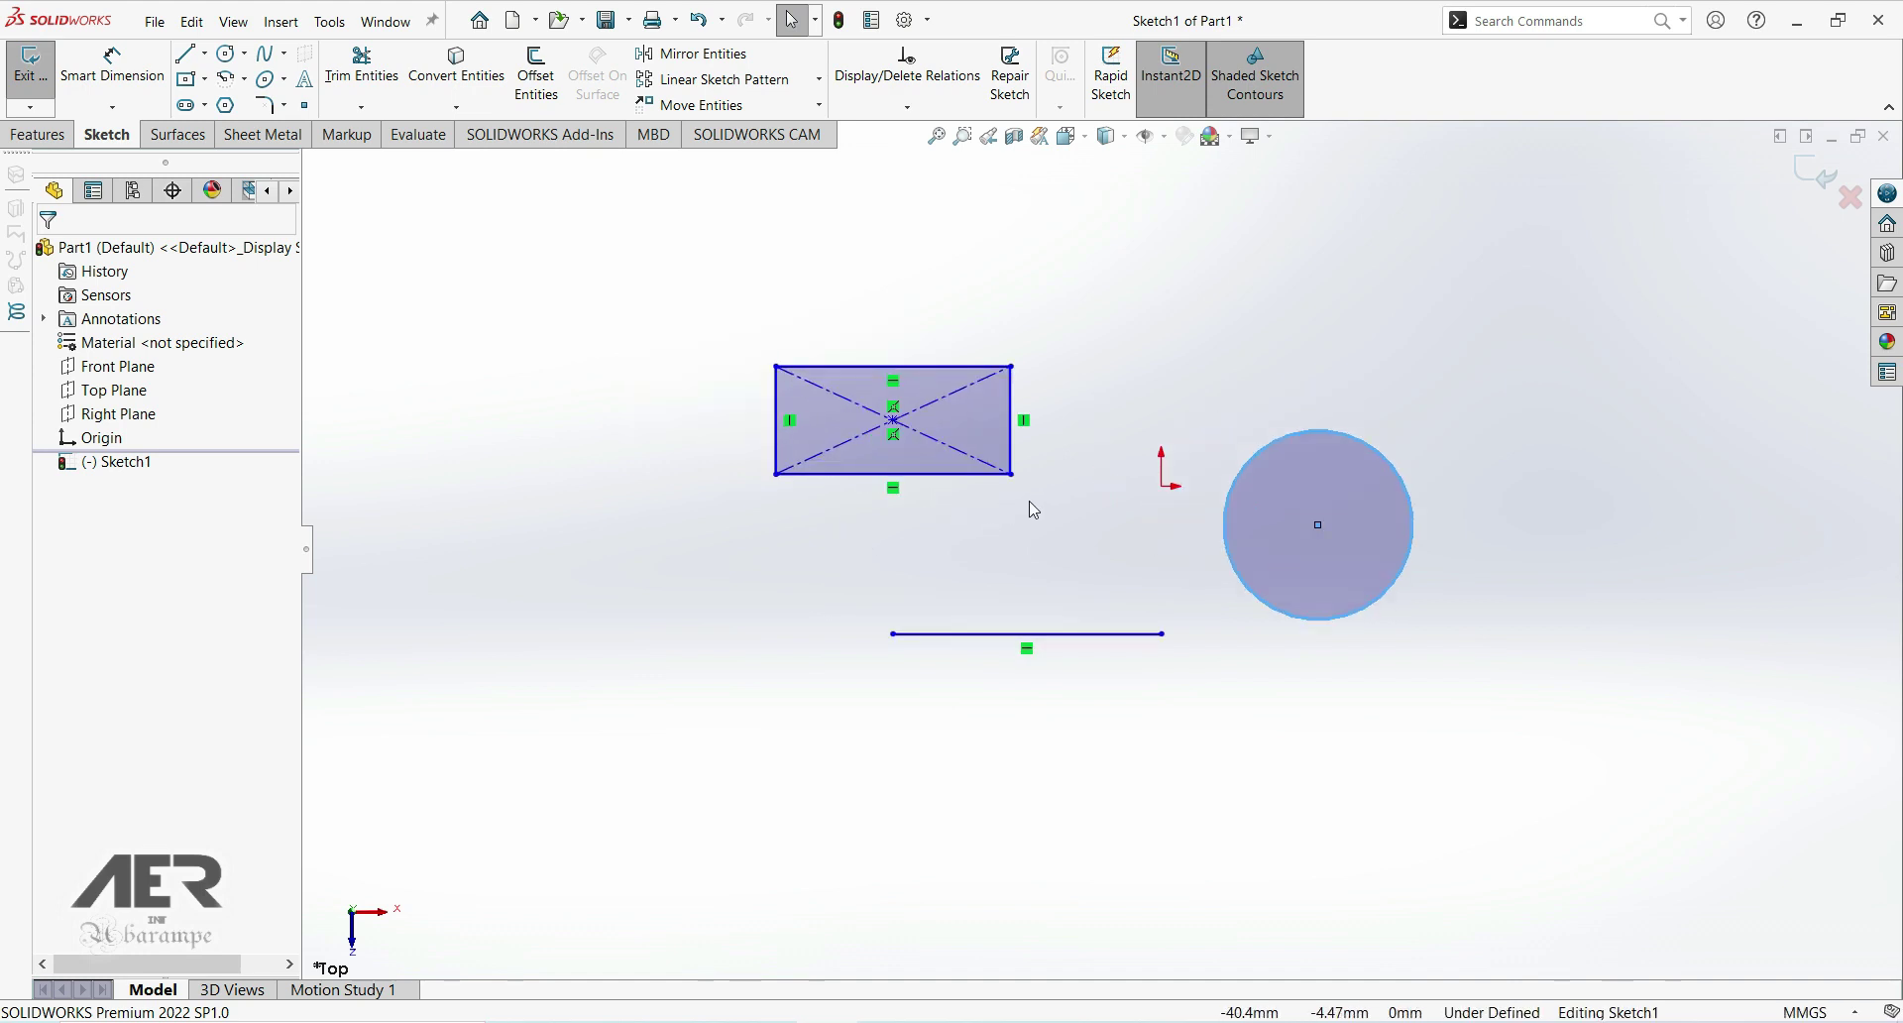
pyautogui.scroll(-3, 1034, 509)
pyautogui.scroll(4, 1021, 503)
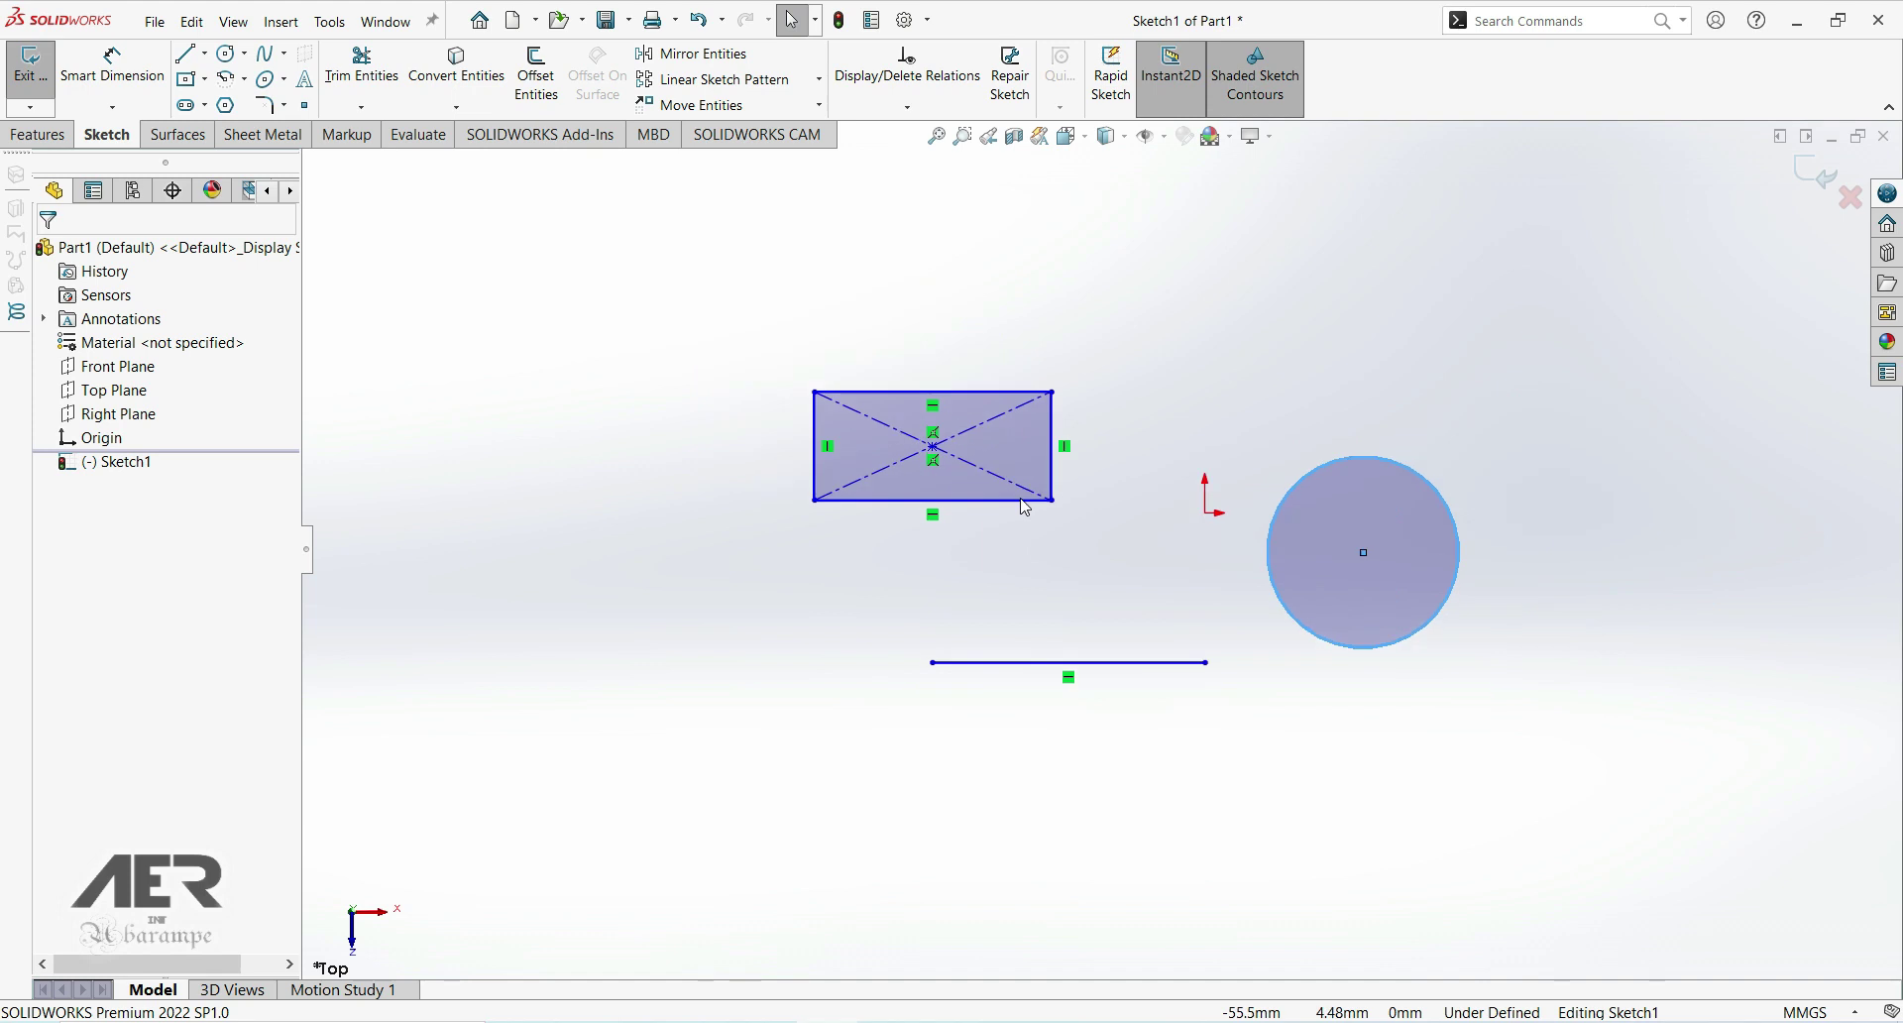
pyautogui.scroll(-3, 1046, 520)
pyautogui.scroll(-2, 1050, 525)
pyautogui.scroll(3, 1049, 526)
pyautogui.scroll(-3, 1053, 531)
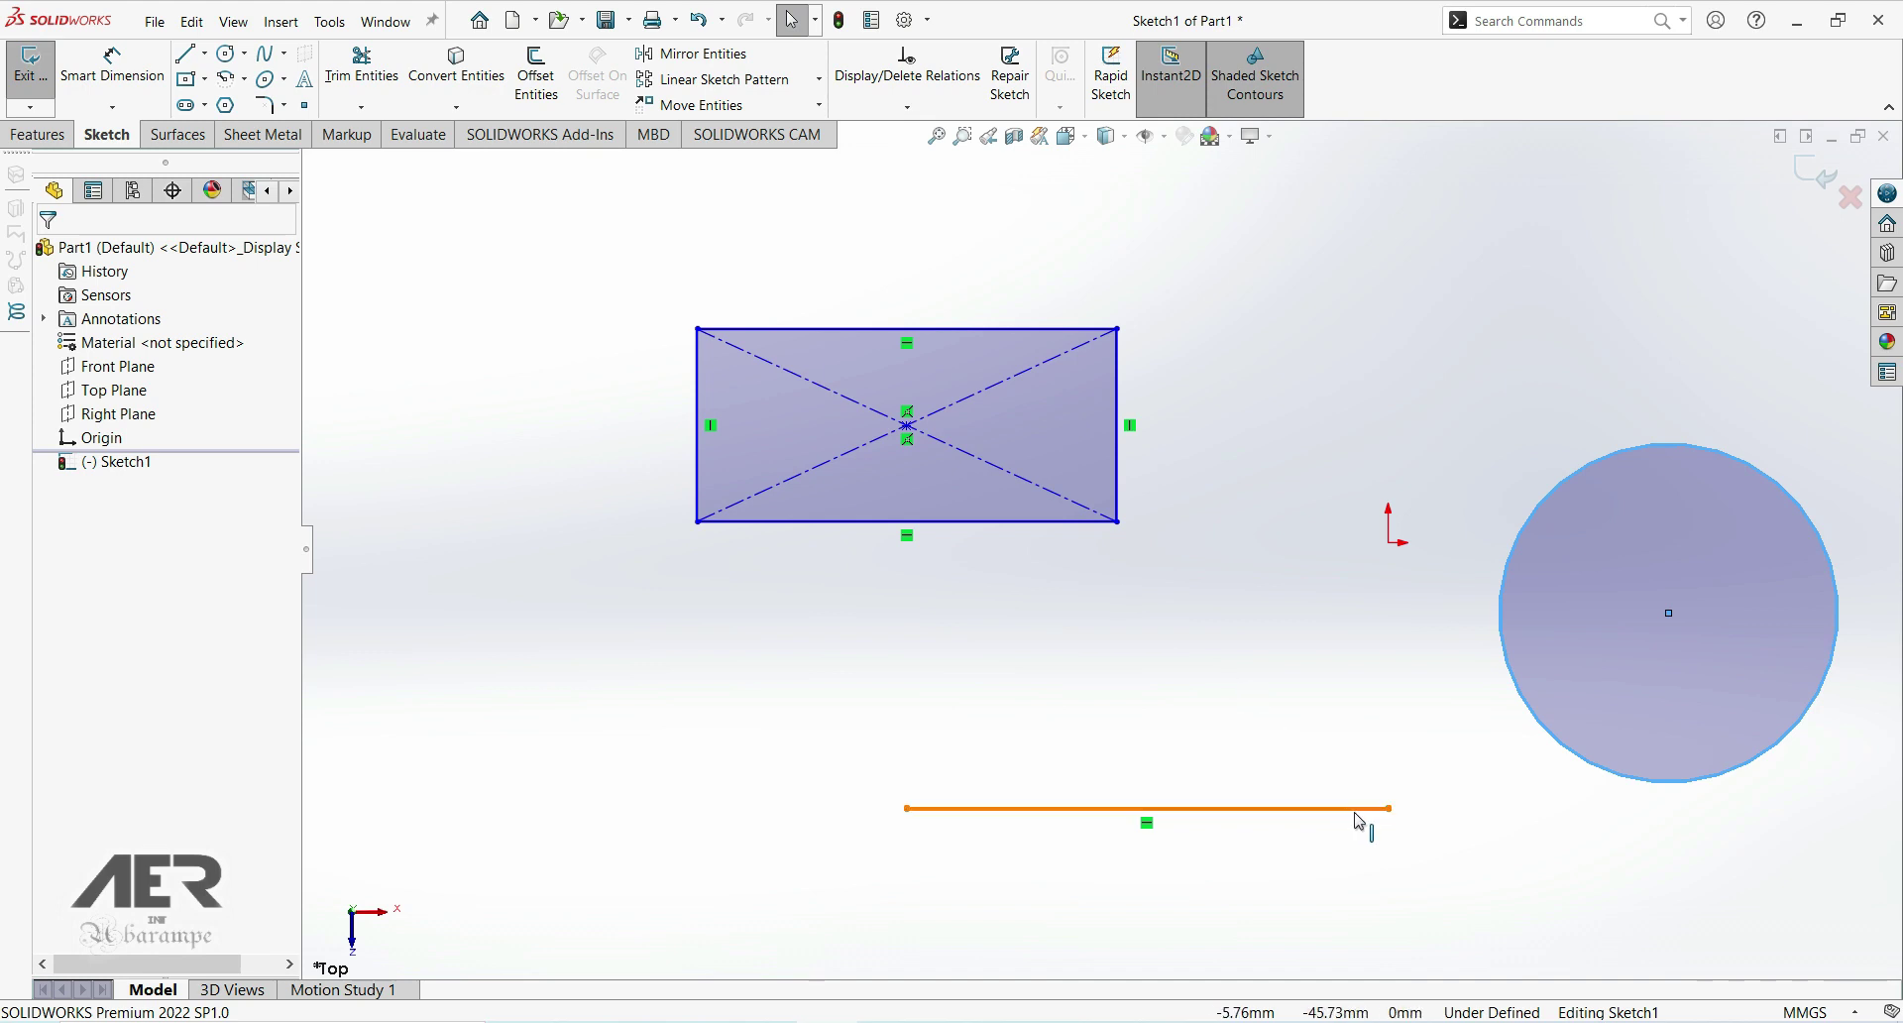
# Step: Zoom in on the line and the circle to examine them up close, and return to the full sketch
pyautogui.scroll(2, 1353, 818)
pyautogui.scroll(-2, 1308, 786)
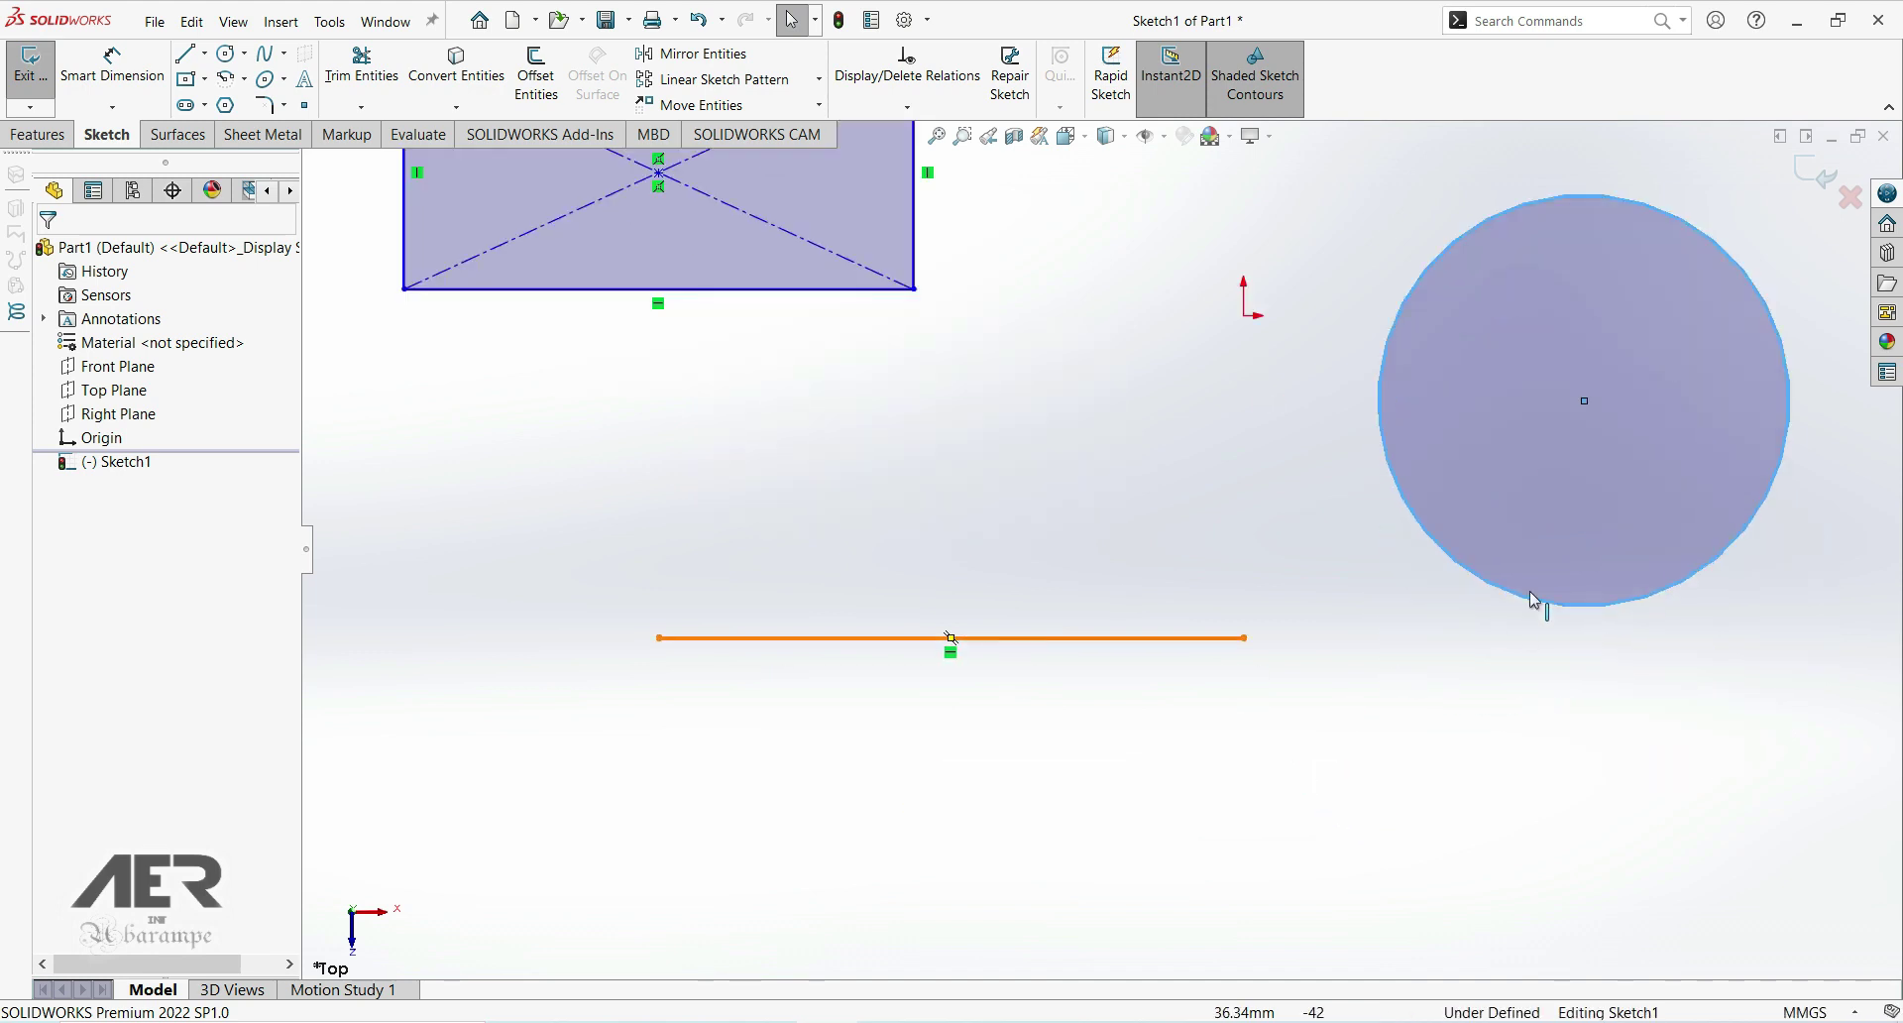
pyautogui.scroll(1, 1538, 608)
pyautogui.scroll(-2, 1497, 543)
pyautogui.scroll(1, 1479, 526)
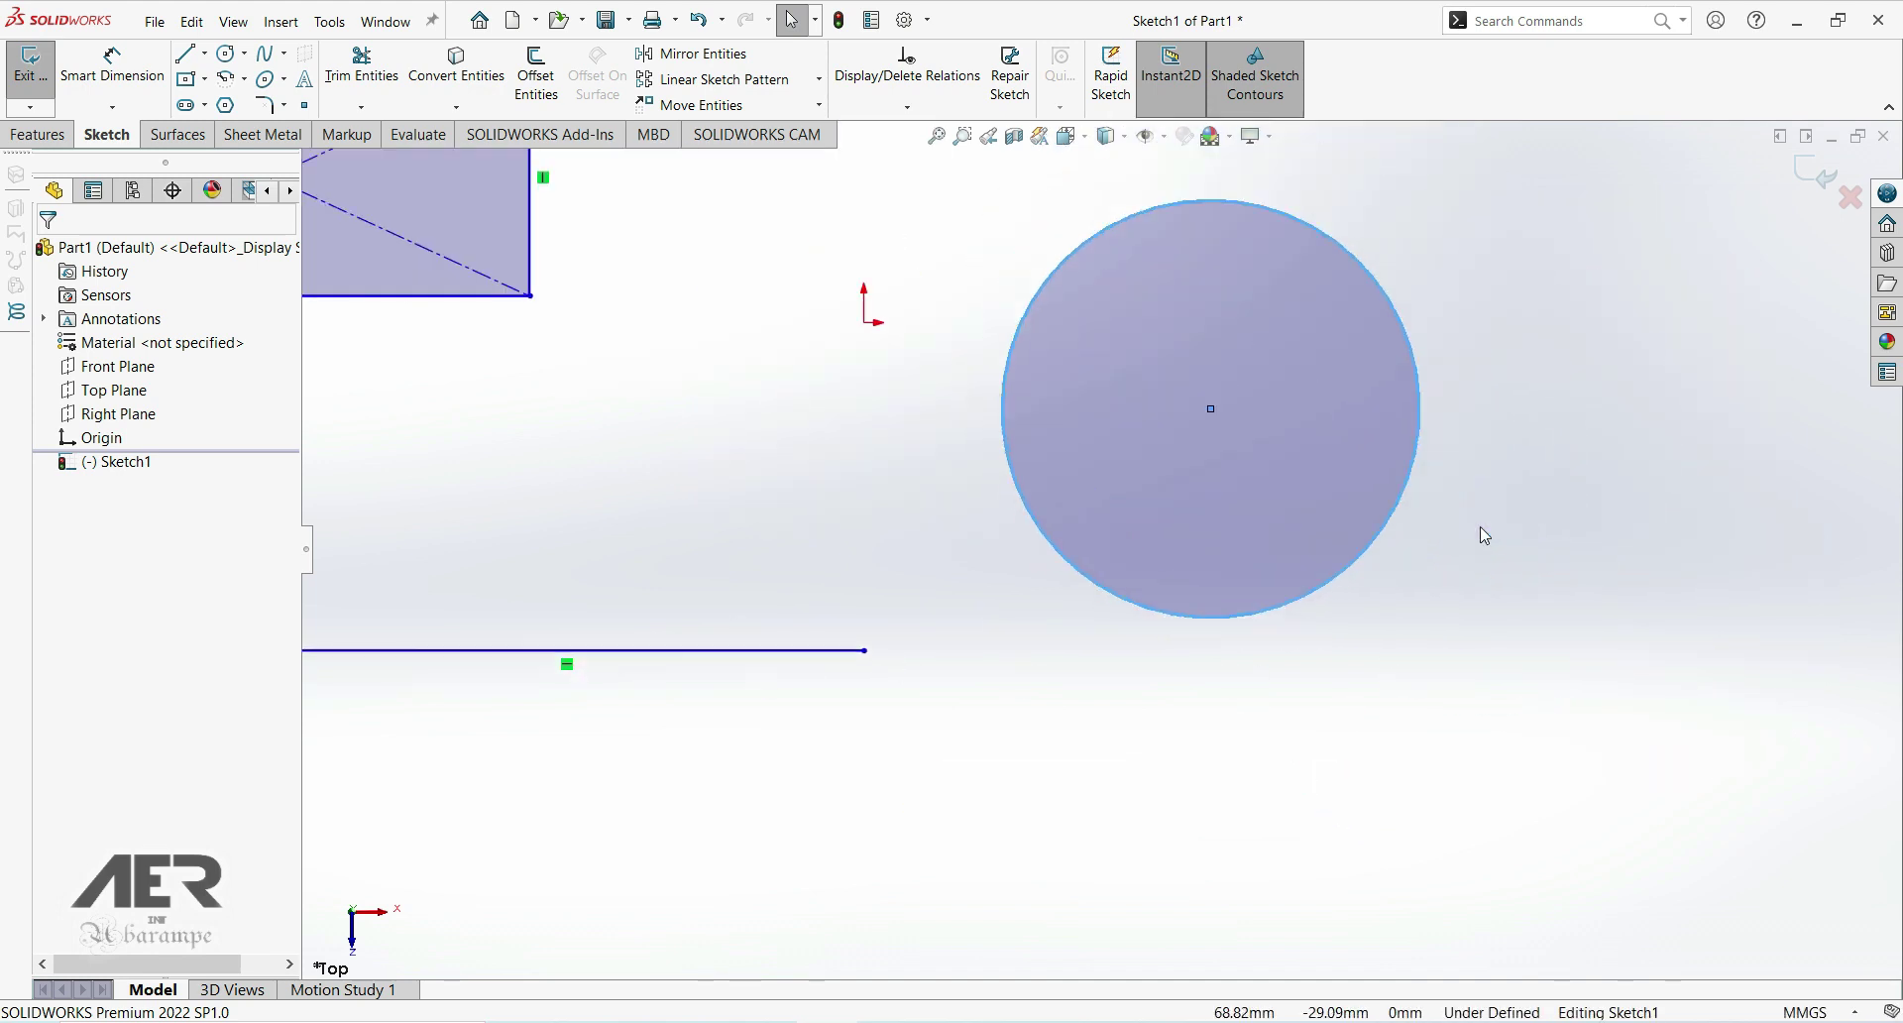
pyautogui.scroll(-1, 1094, 559)
pyautogui.scroll(4, 892, 531)
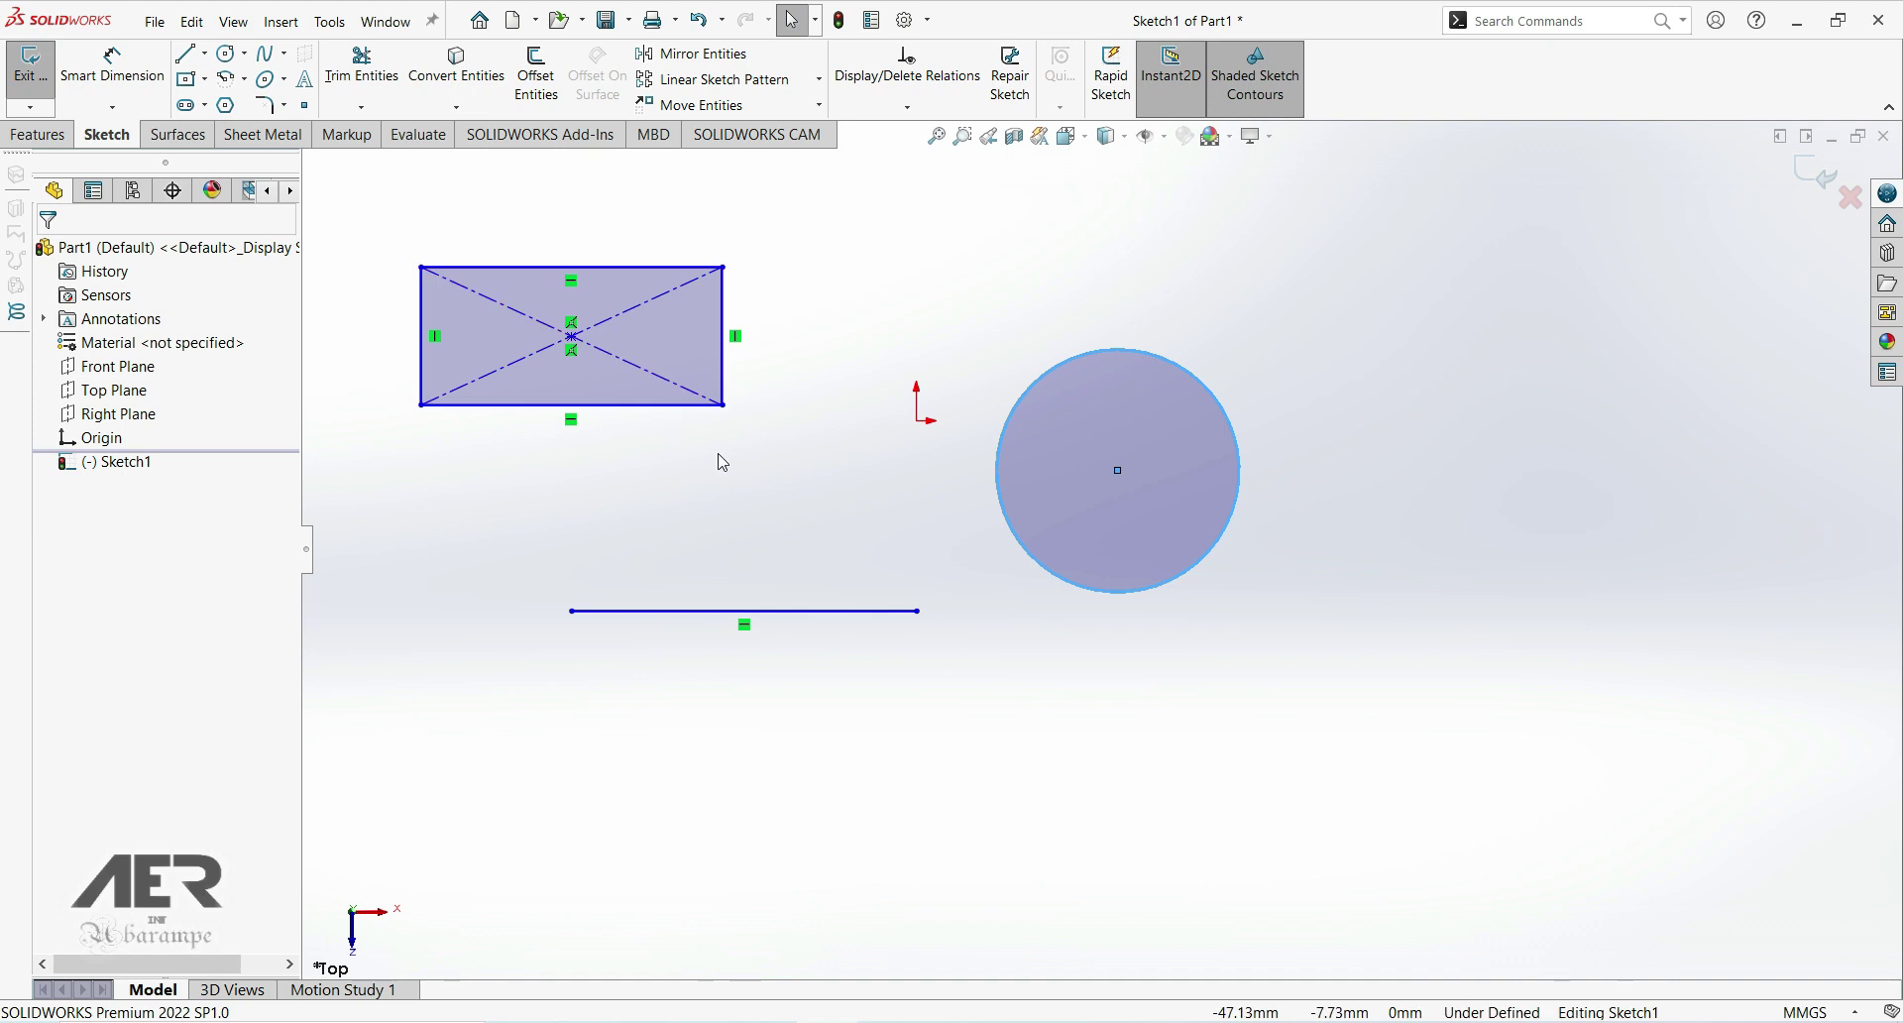
# Step: Zoom in on the rectangle's lower-right corner to examine it, and return to the full sketch
pyautogui.scroll(1, 633, 390)
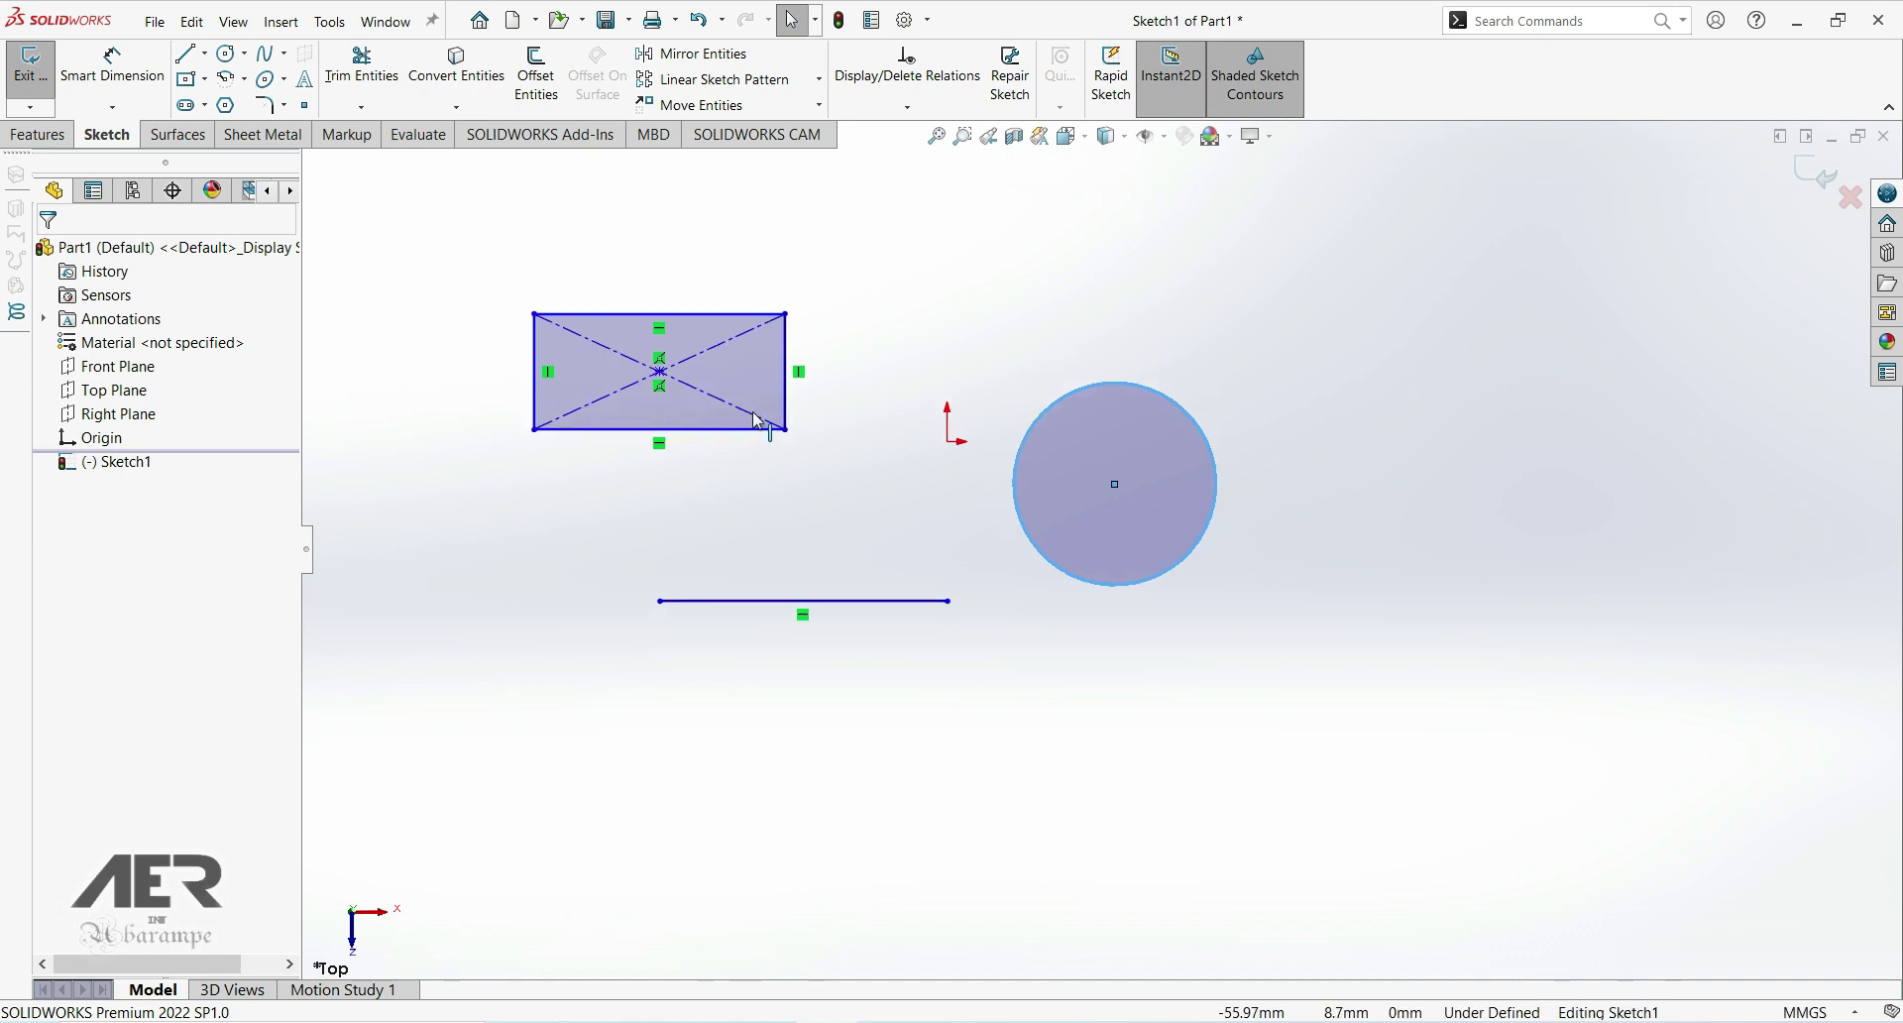
pyautogui.scroll(-6, 759, 421)
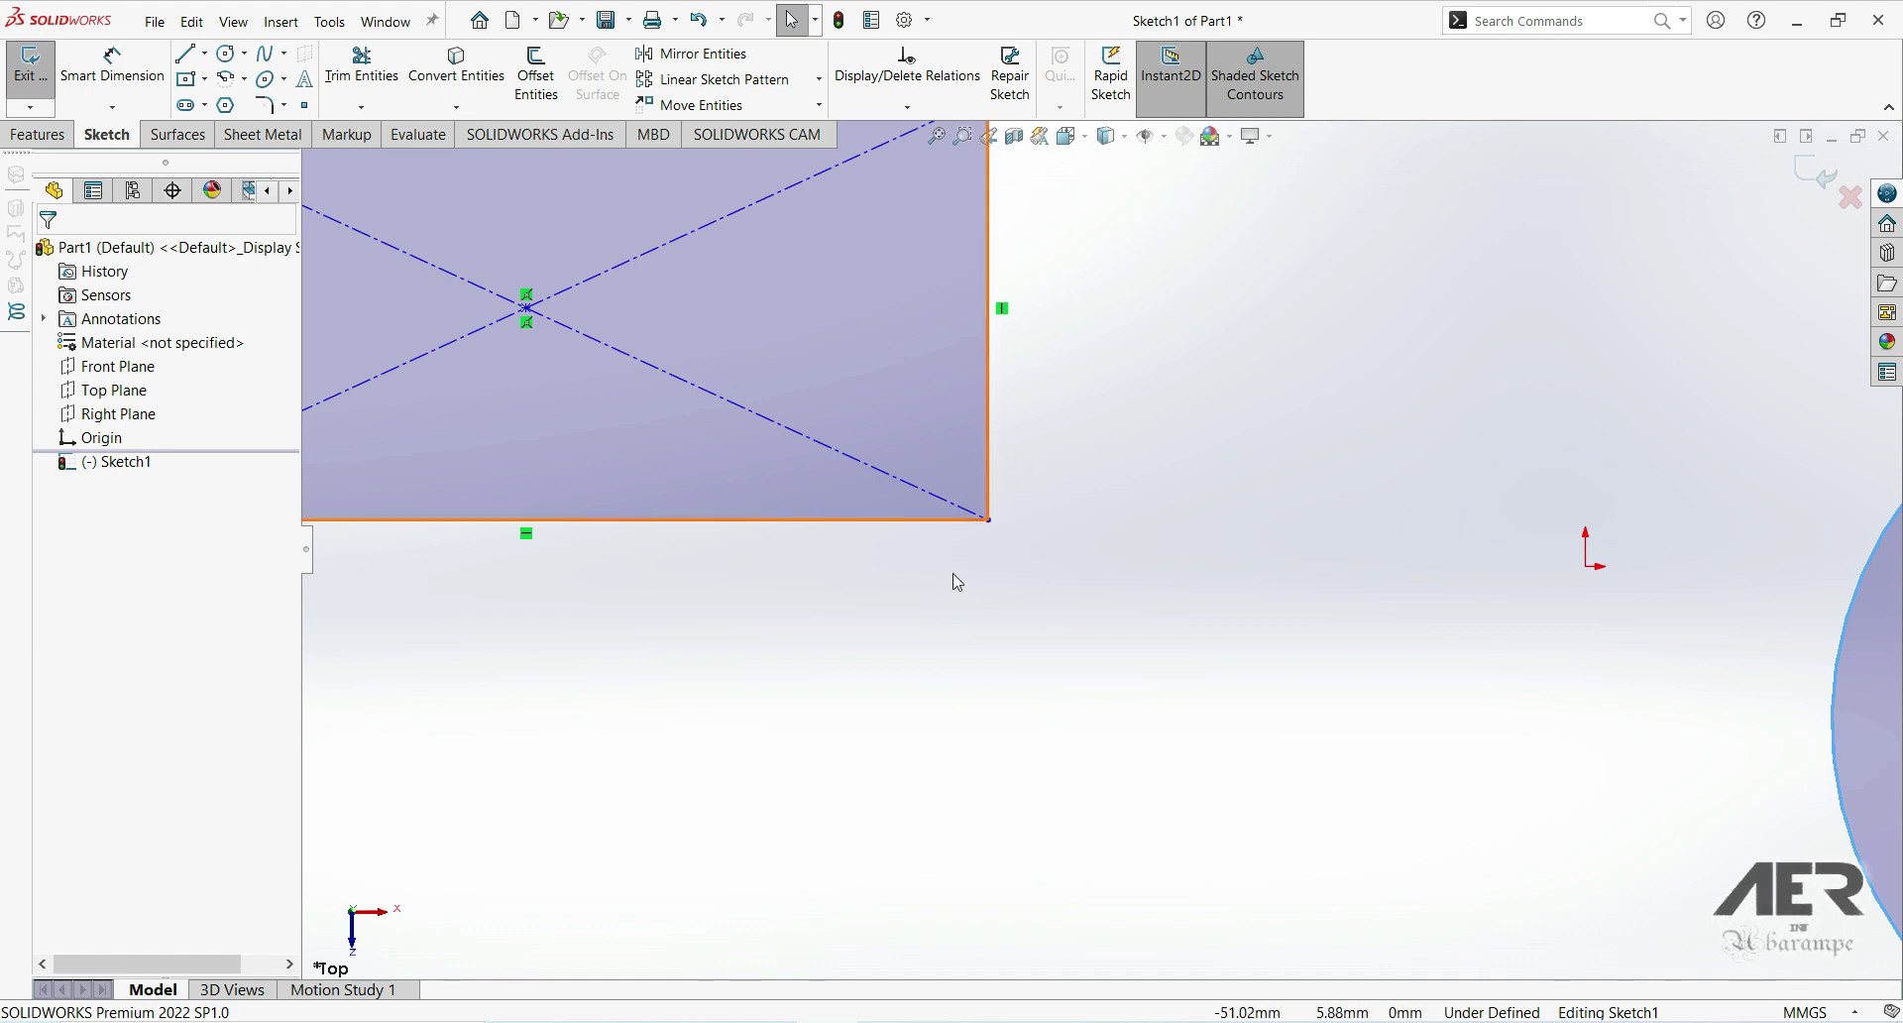
pyautogui.scroll(1, 997, 553)
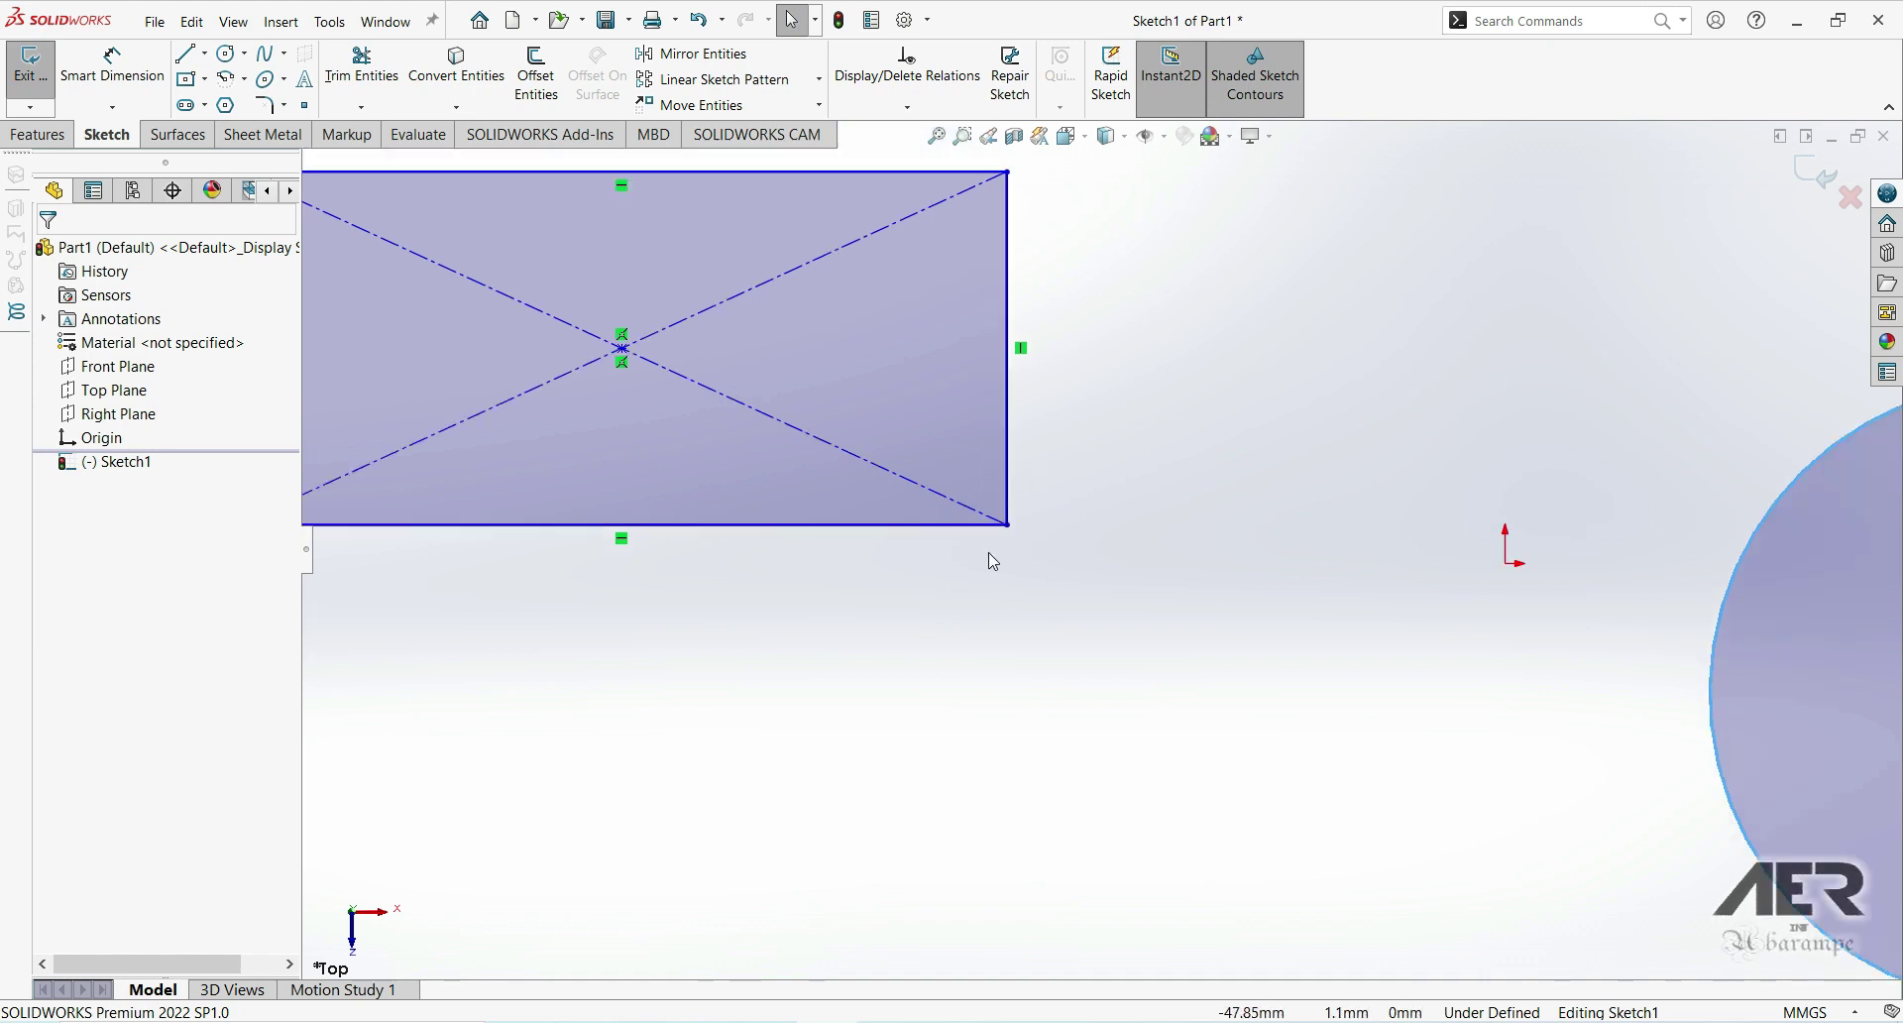
pyautogui.scroll(5, 1070, 585)
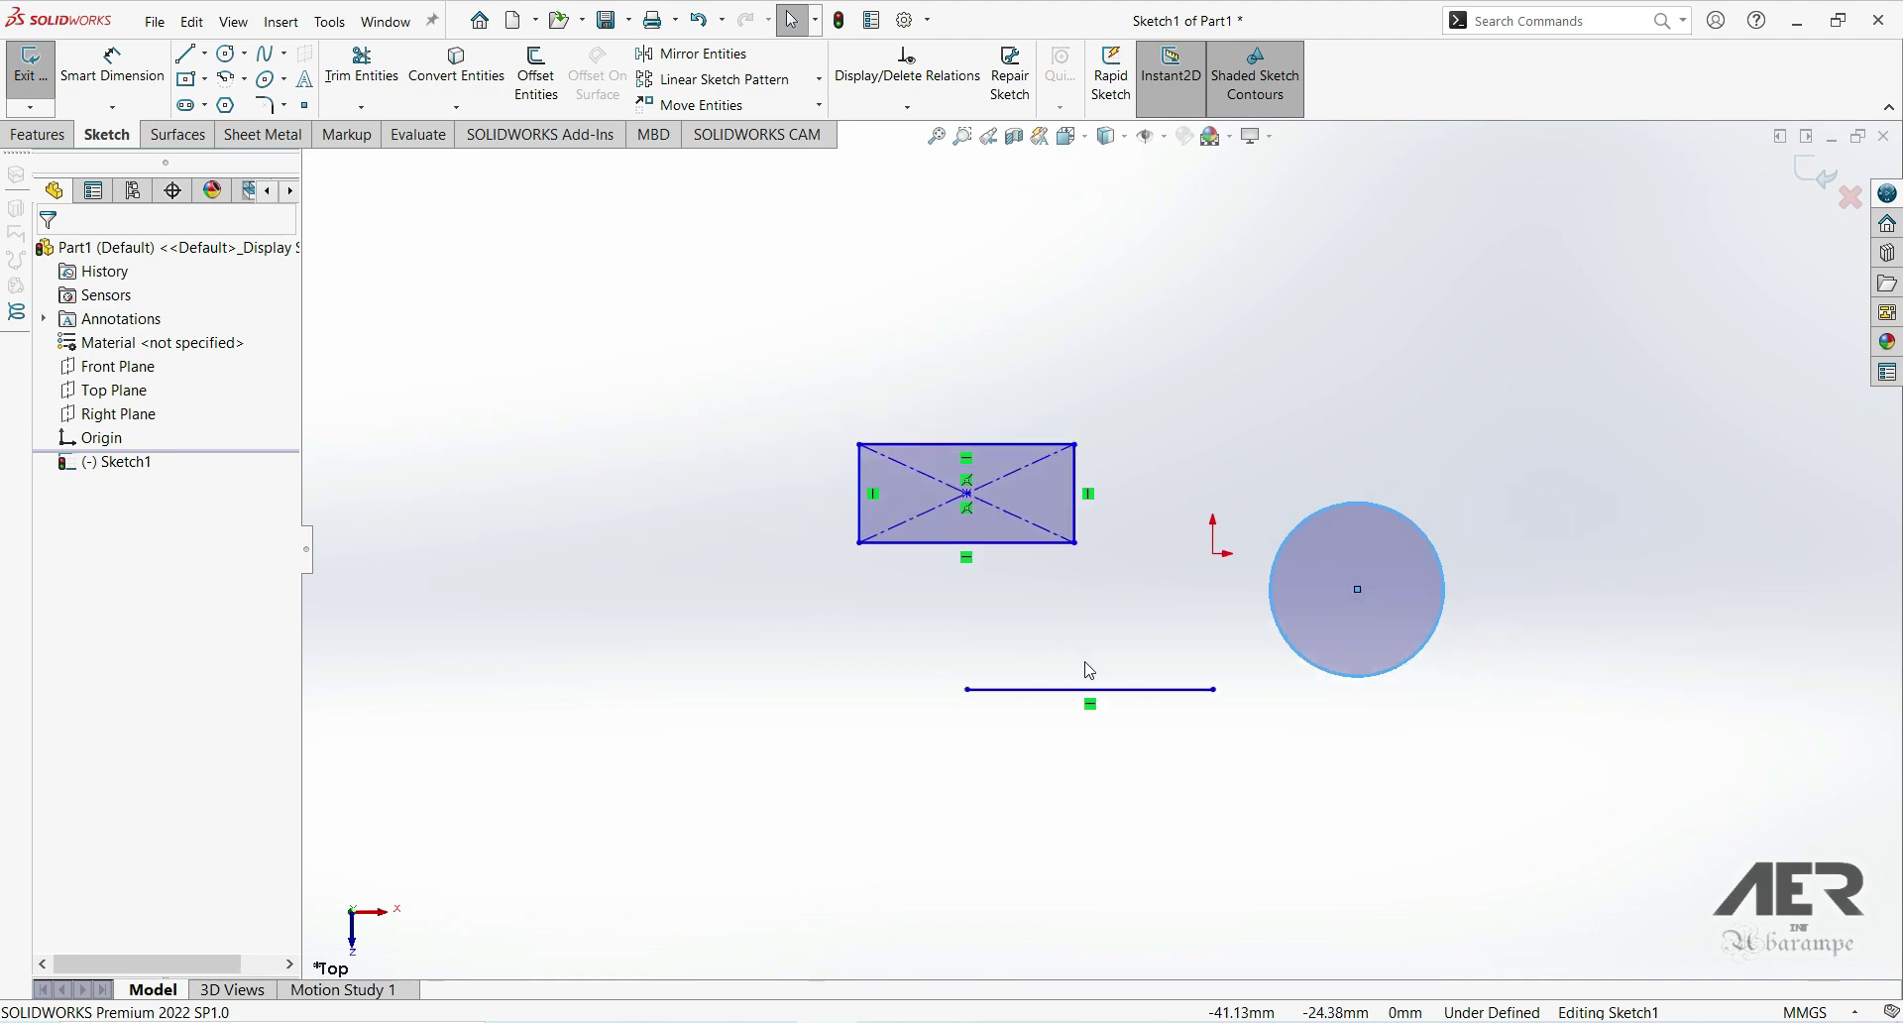
pyautogui.scroll(-1, 966, 585)
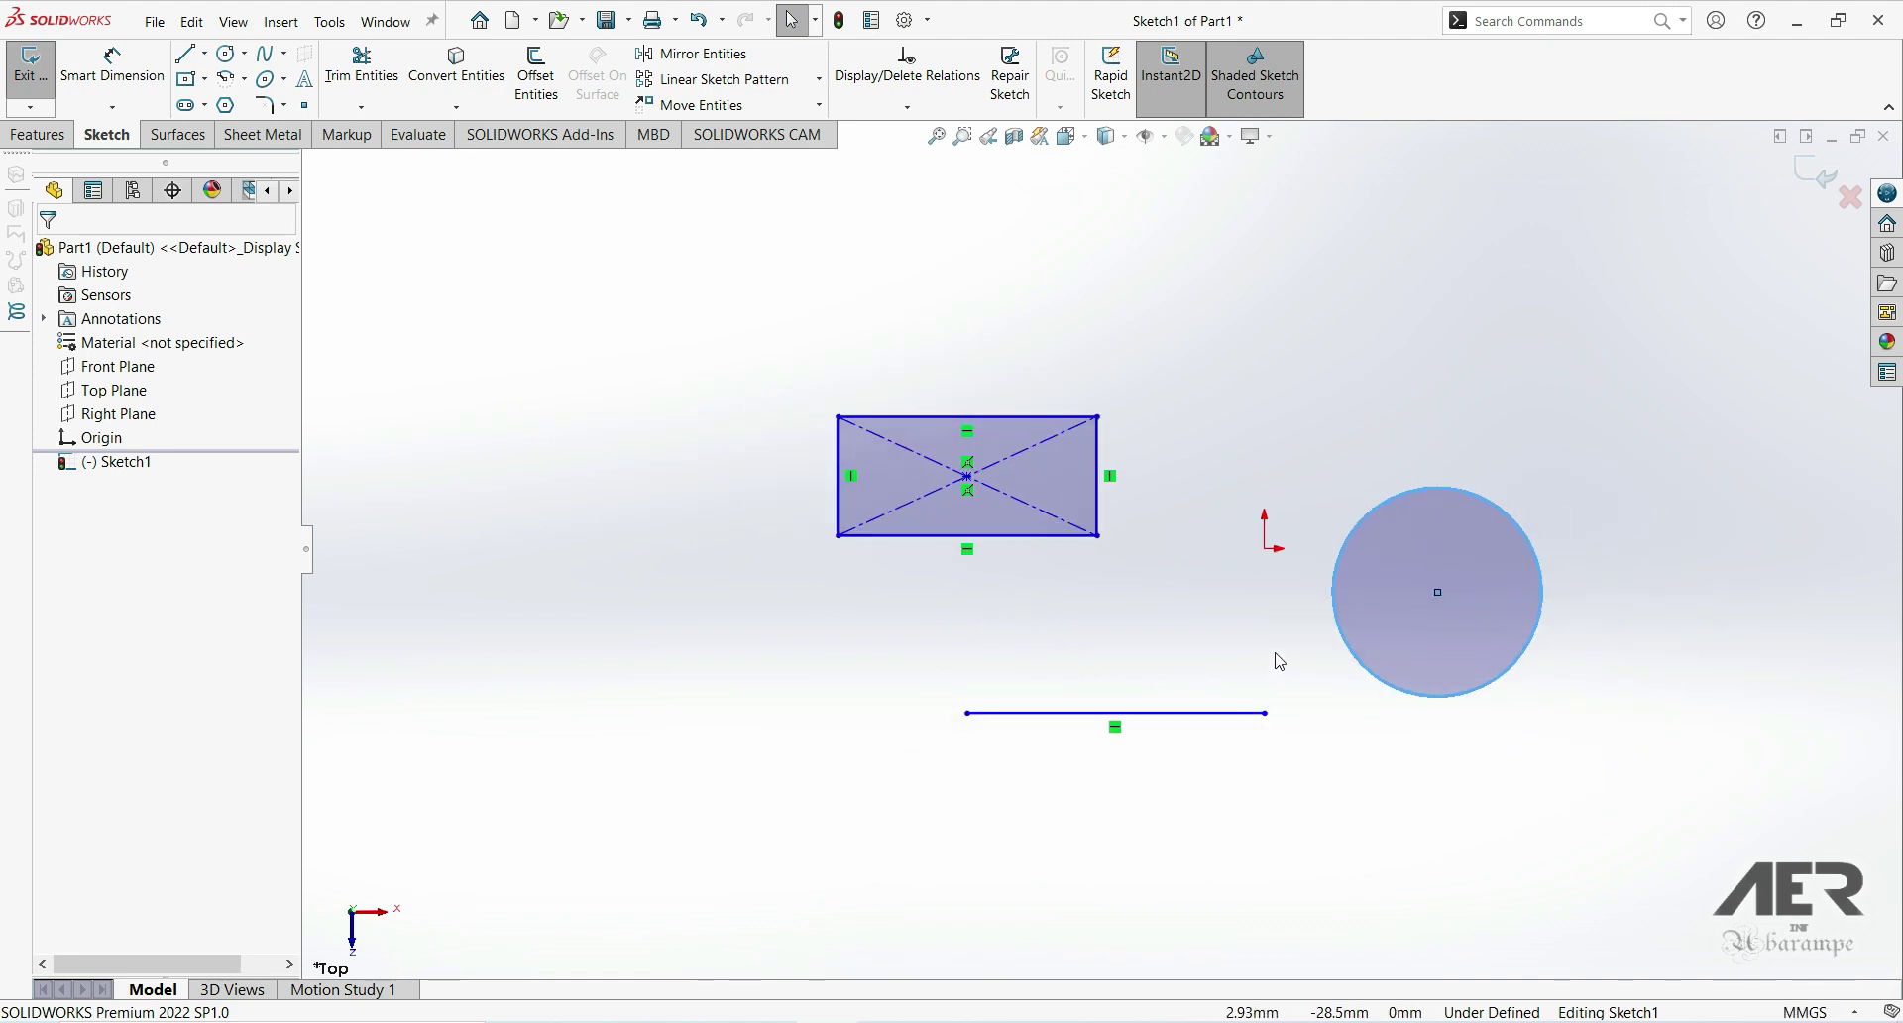
pyautogui.scroll(-1, 1279, 661)
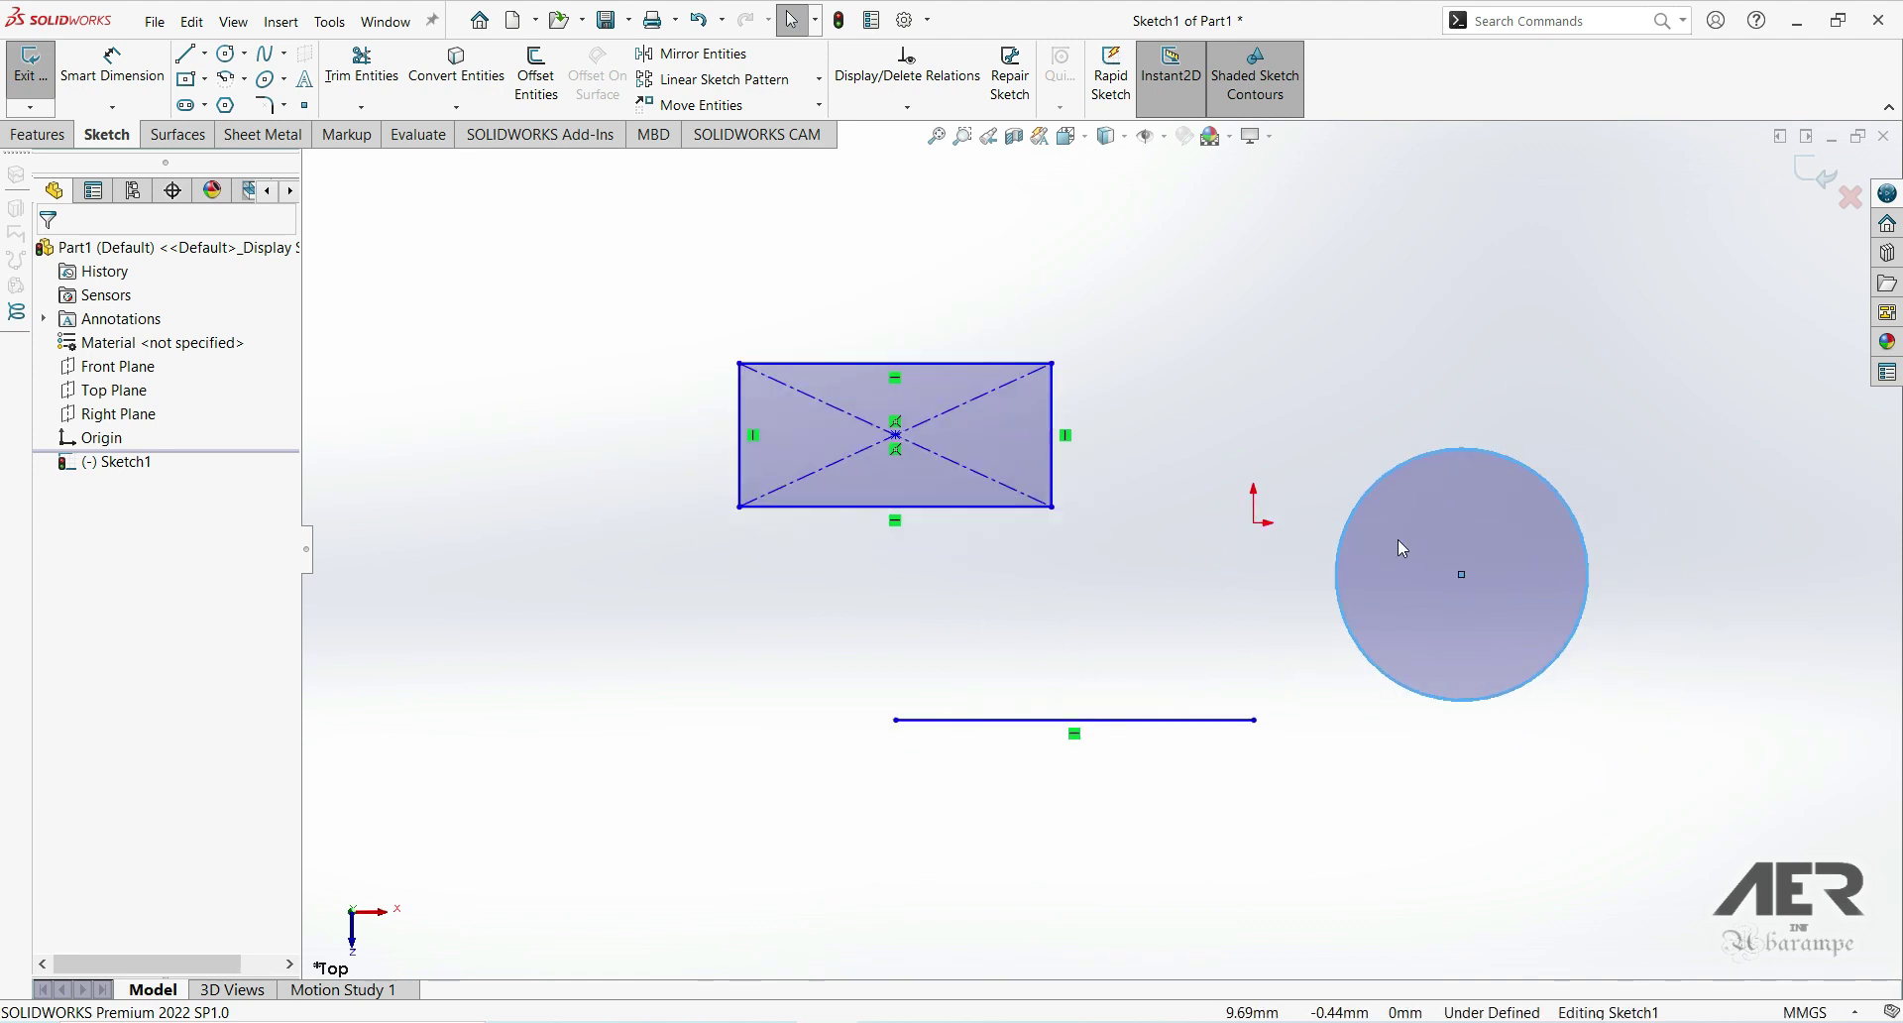
pyautogui.scroll(1, 1402, 547)
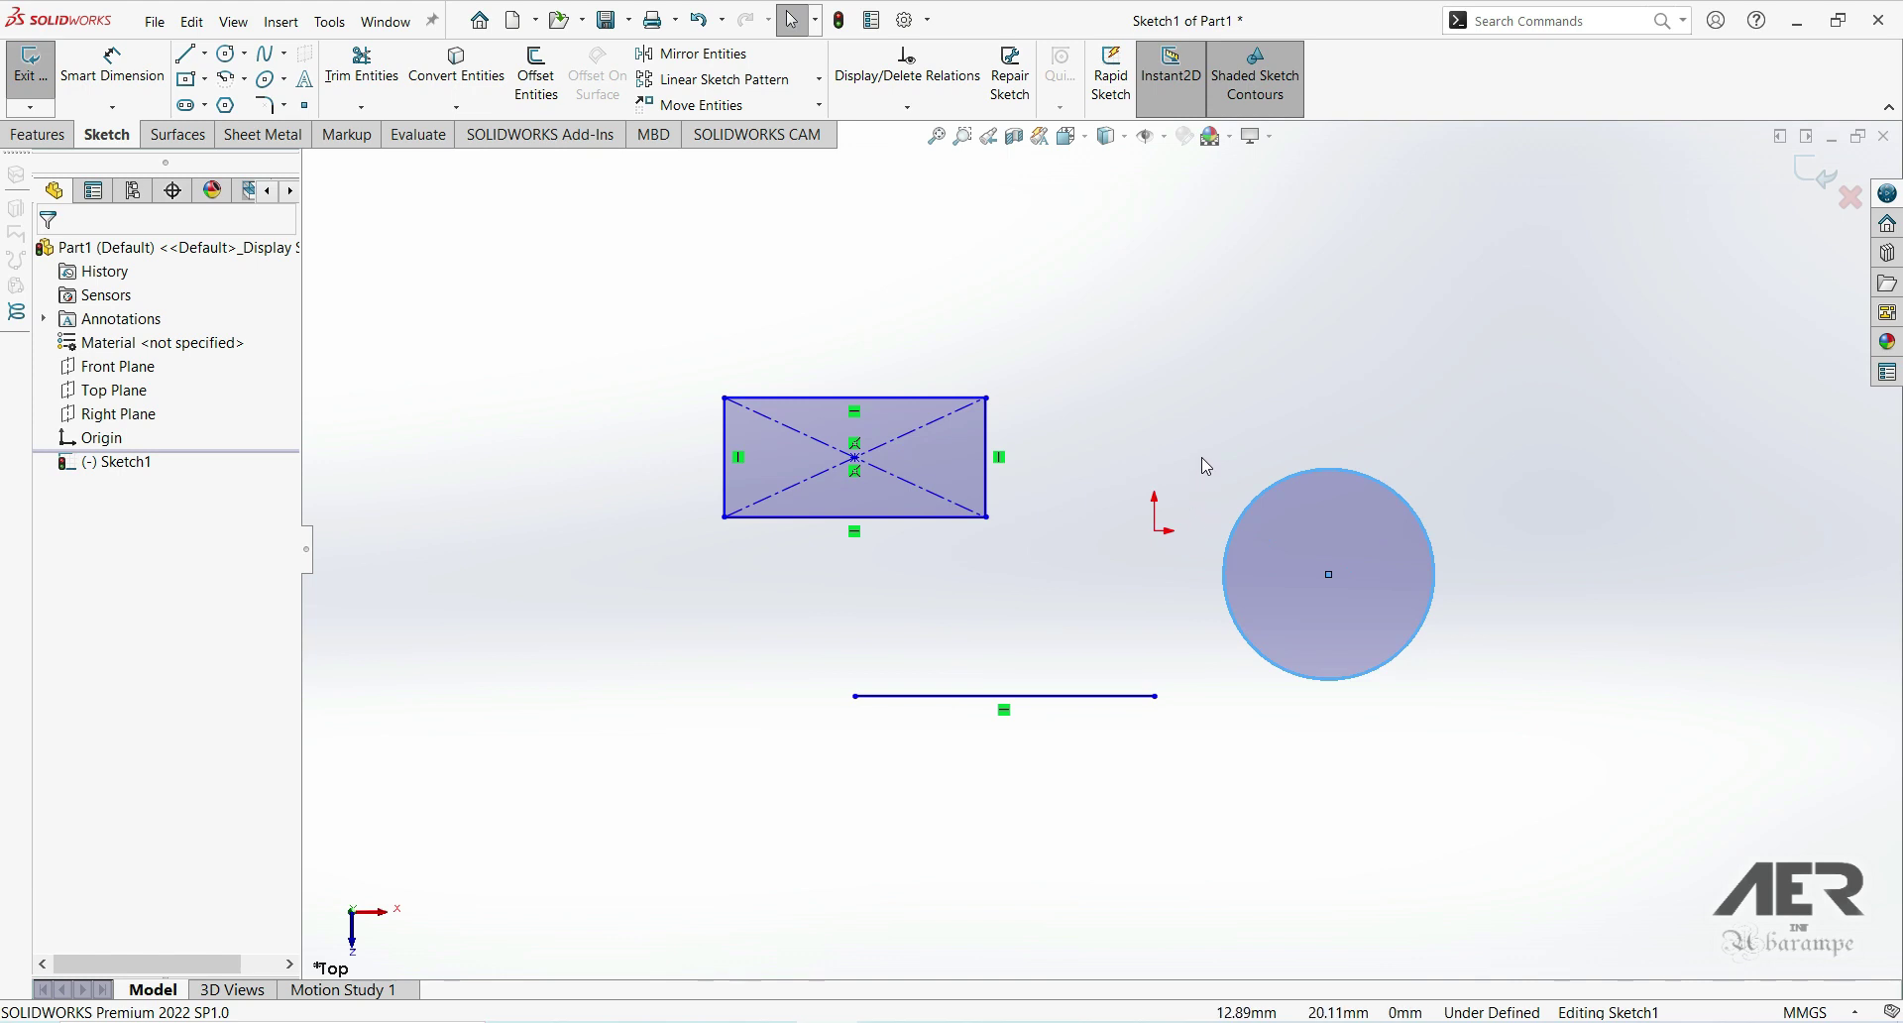
# Step: Orbit the sketch to oblique angles and return it to the Top orientation using the View Selector cube
pyautogui.moveTo(1205, 463)
pyautogui.mouseDown(button='middle')
pyautogui.moveTo(1031, 547)
pyautogui.moveTo(964, 552)
pyautogui.moveTo(603, 729)
pyautogui.moveTo(485, 747)
pyautogui.moveTo(404, 628)
pyautogui.moveTo(518, 485)
pyautogui.moveTo(739, 599)
pyautogui.moveTo(1032, 544)
pyautogui.moveTo(1352, 734)
pyautogui.moveTo(1648, 485)
pyautogui.moveTo(1695, 293)
pyautogui.moveTo(1262, 505)
pyautogui.moveTo(858, 552)
pyautogui.moveTo(844, 877)
pyautogui.moveTo(1100, 753)
pyautogui.moveTo(1355, 522)
pyautogui.moveTo(1007, 506)
pyautogui.moveTo(956, 798)
pyautogui.moveTo(1500, 827)
pyautogui.moveTo(1530, 629)
pyautogui.moveTo(1483, 694)
pyautogui.moveTo(1368, 704)
pyautogui.moveTo(1474, 383)
pyautogui.moveTo(1593, 645)
pyautogui.moveTo(1275, 903)
pyautogui.moveTo(905, 824)
pyautogui.moveTo(824, 658)
pyautogui.moveTo(777, 238)
pyautogui.mouseUp(button='middle')
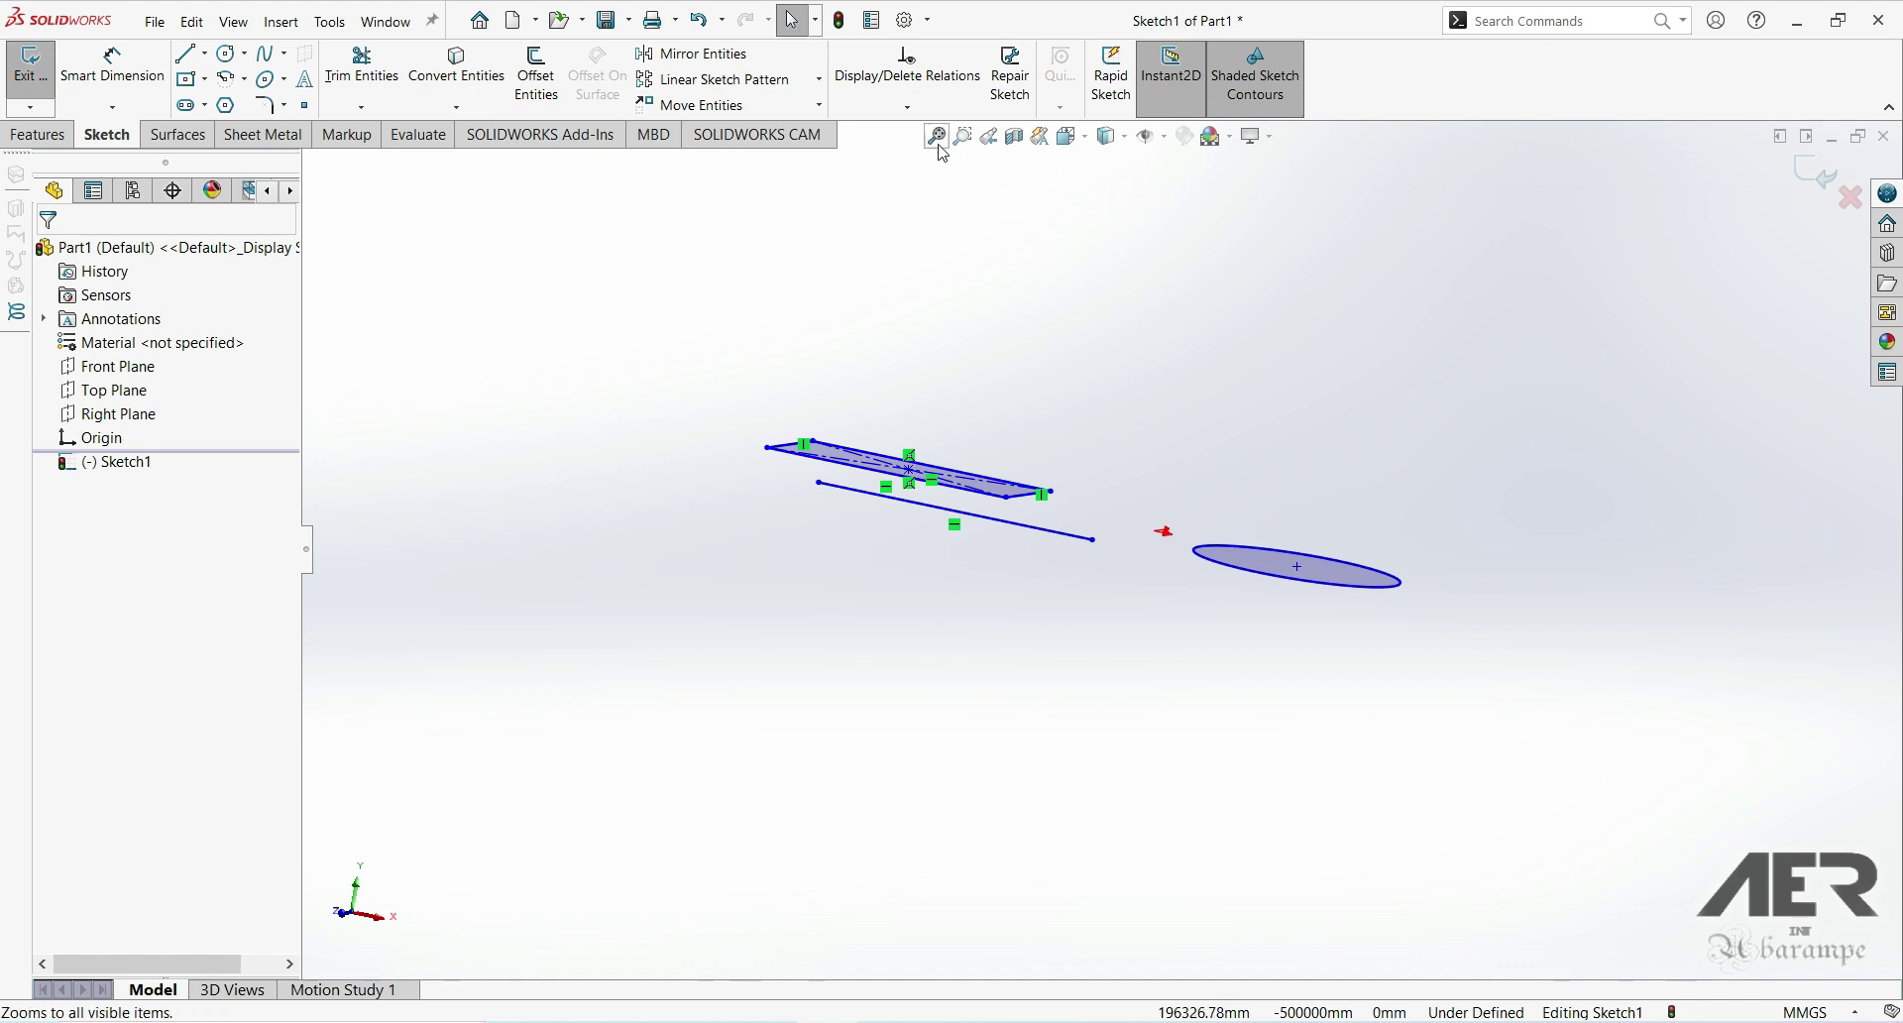
pyautogui.moveTo(892, 176); pyautogui.dragTo(1351, 119)
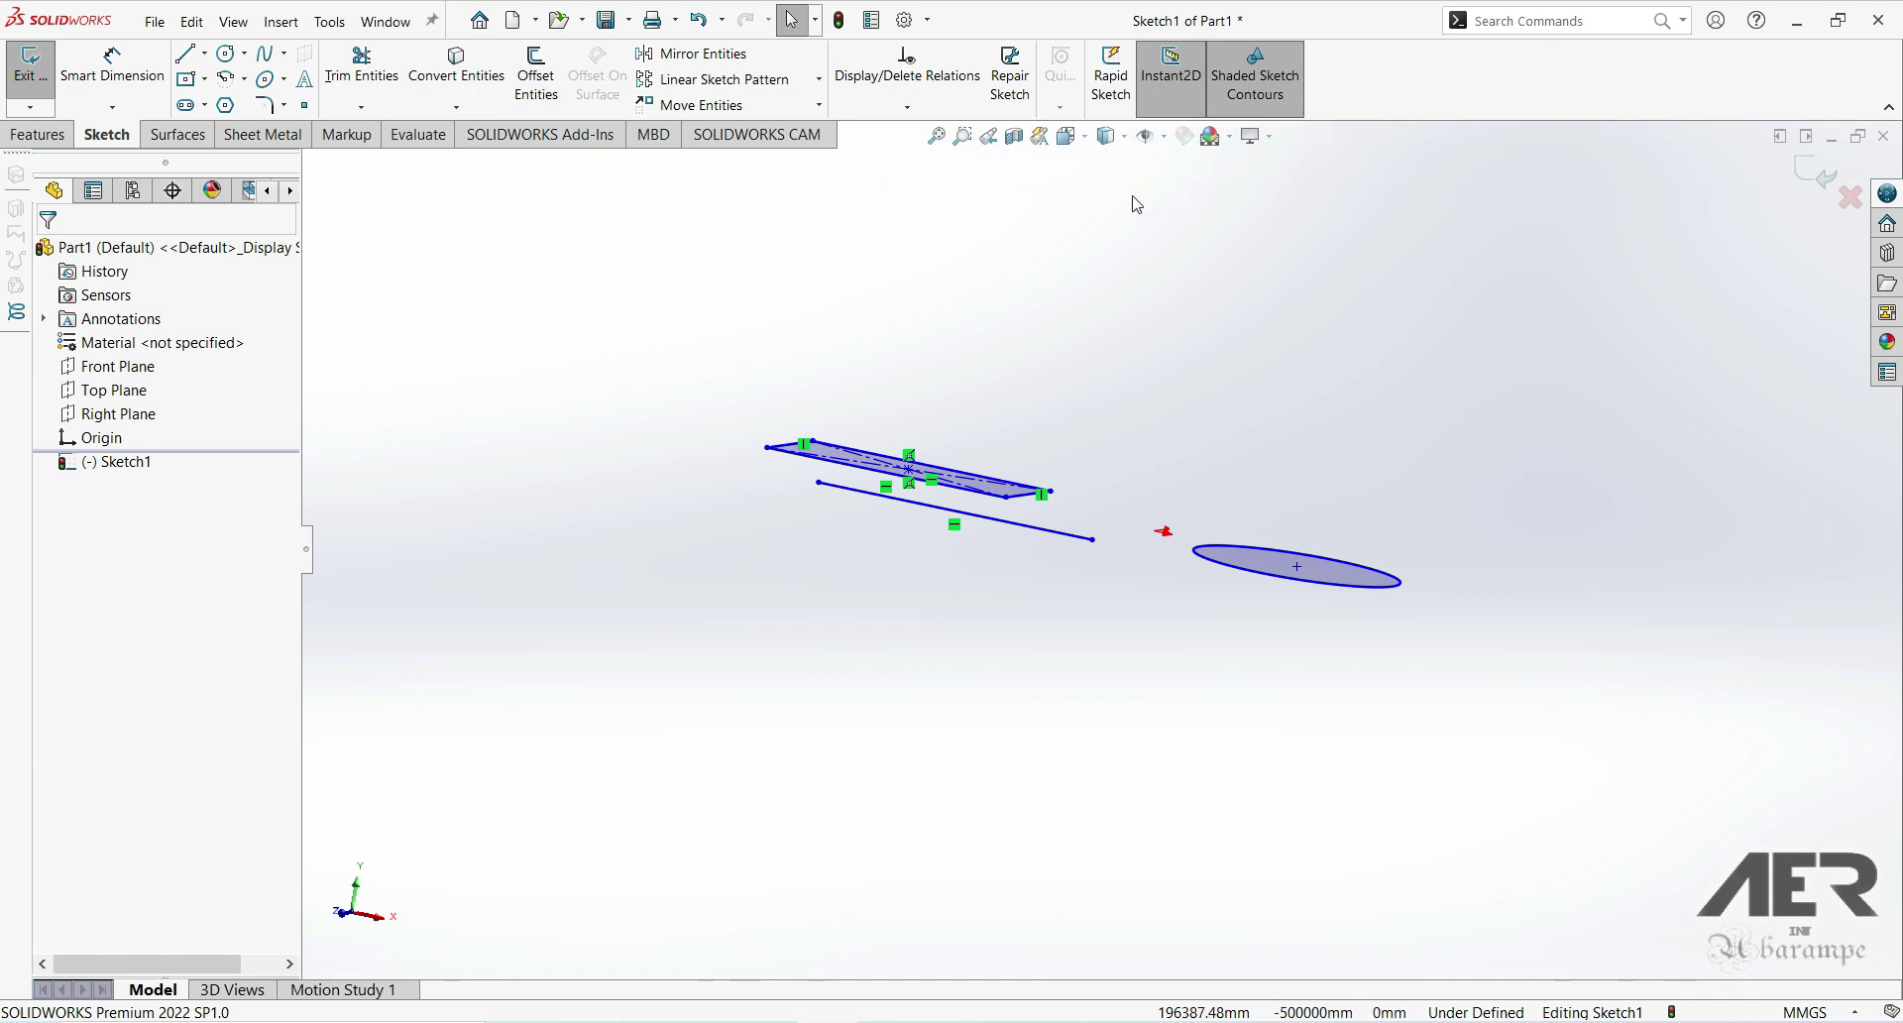
pyautogui.click(1087, 141)
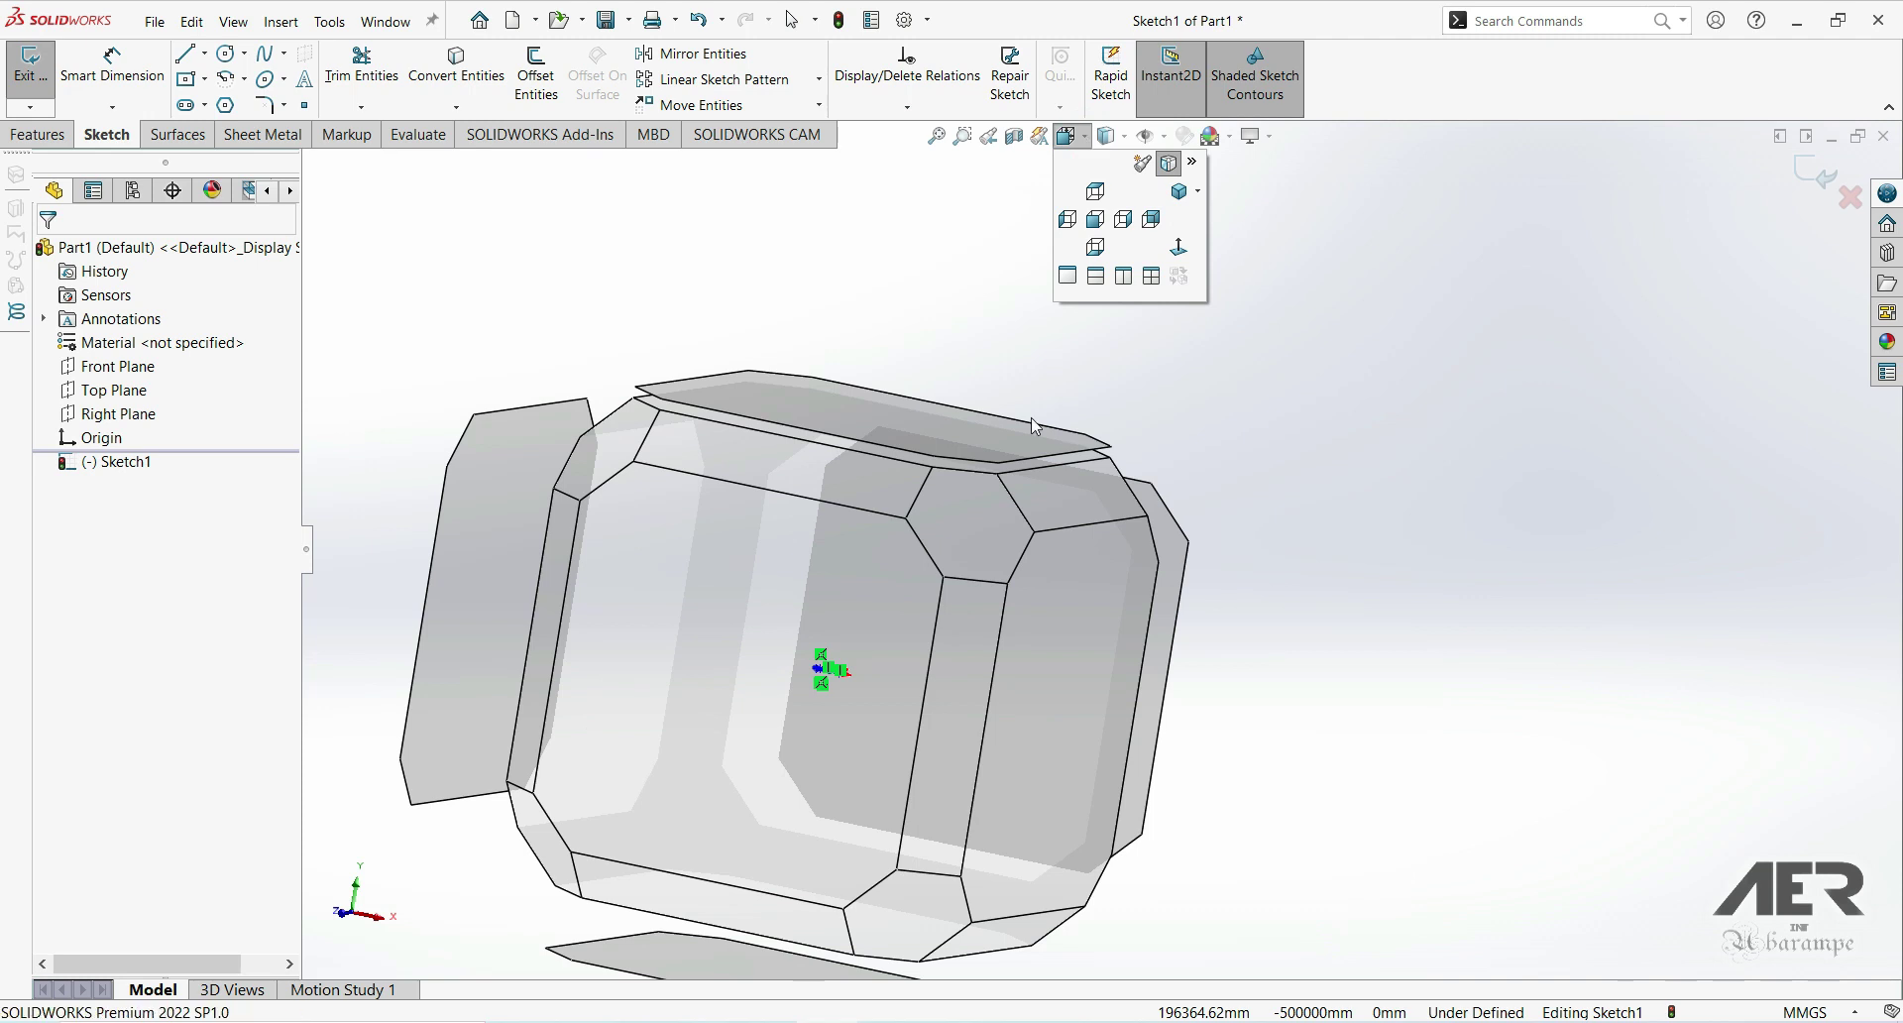
pyautogui.moveTo(1037, 700)
pyautogui.moveTo(998, 693); pyautogui.dragTo(935, 771, button='middle')
pyautogui.moveTo(960, 735)
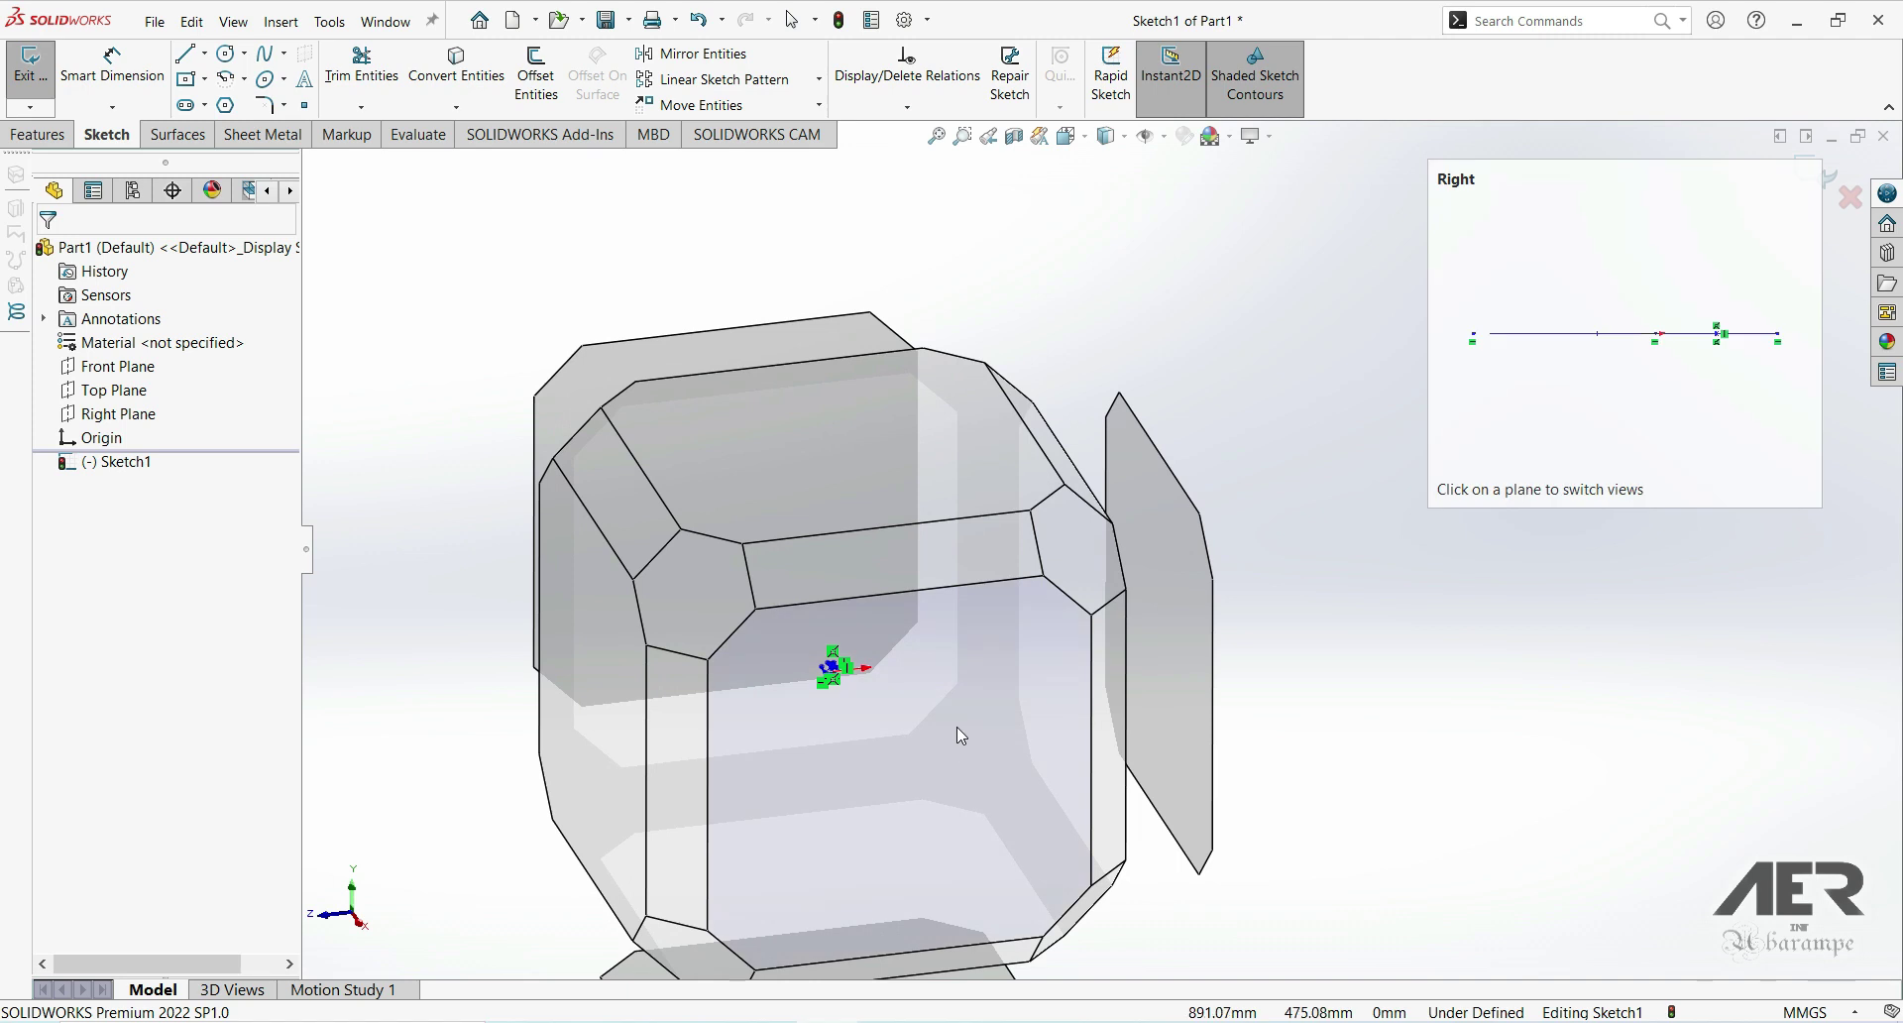
pyautogui.moveTo(902, 446); pyautogui.dragTo(985, 574, button='middle')
pyautogui.moveTo(957, 563)
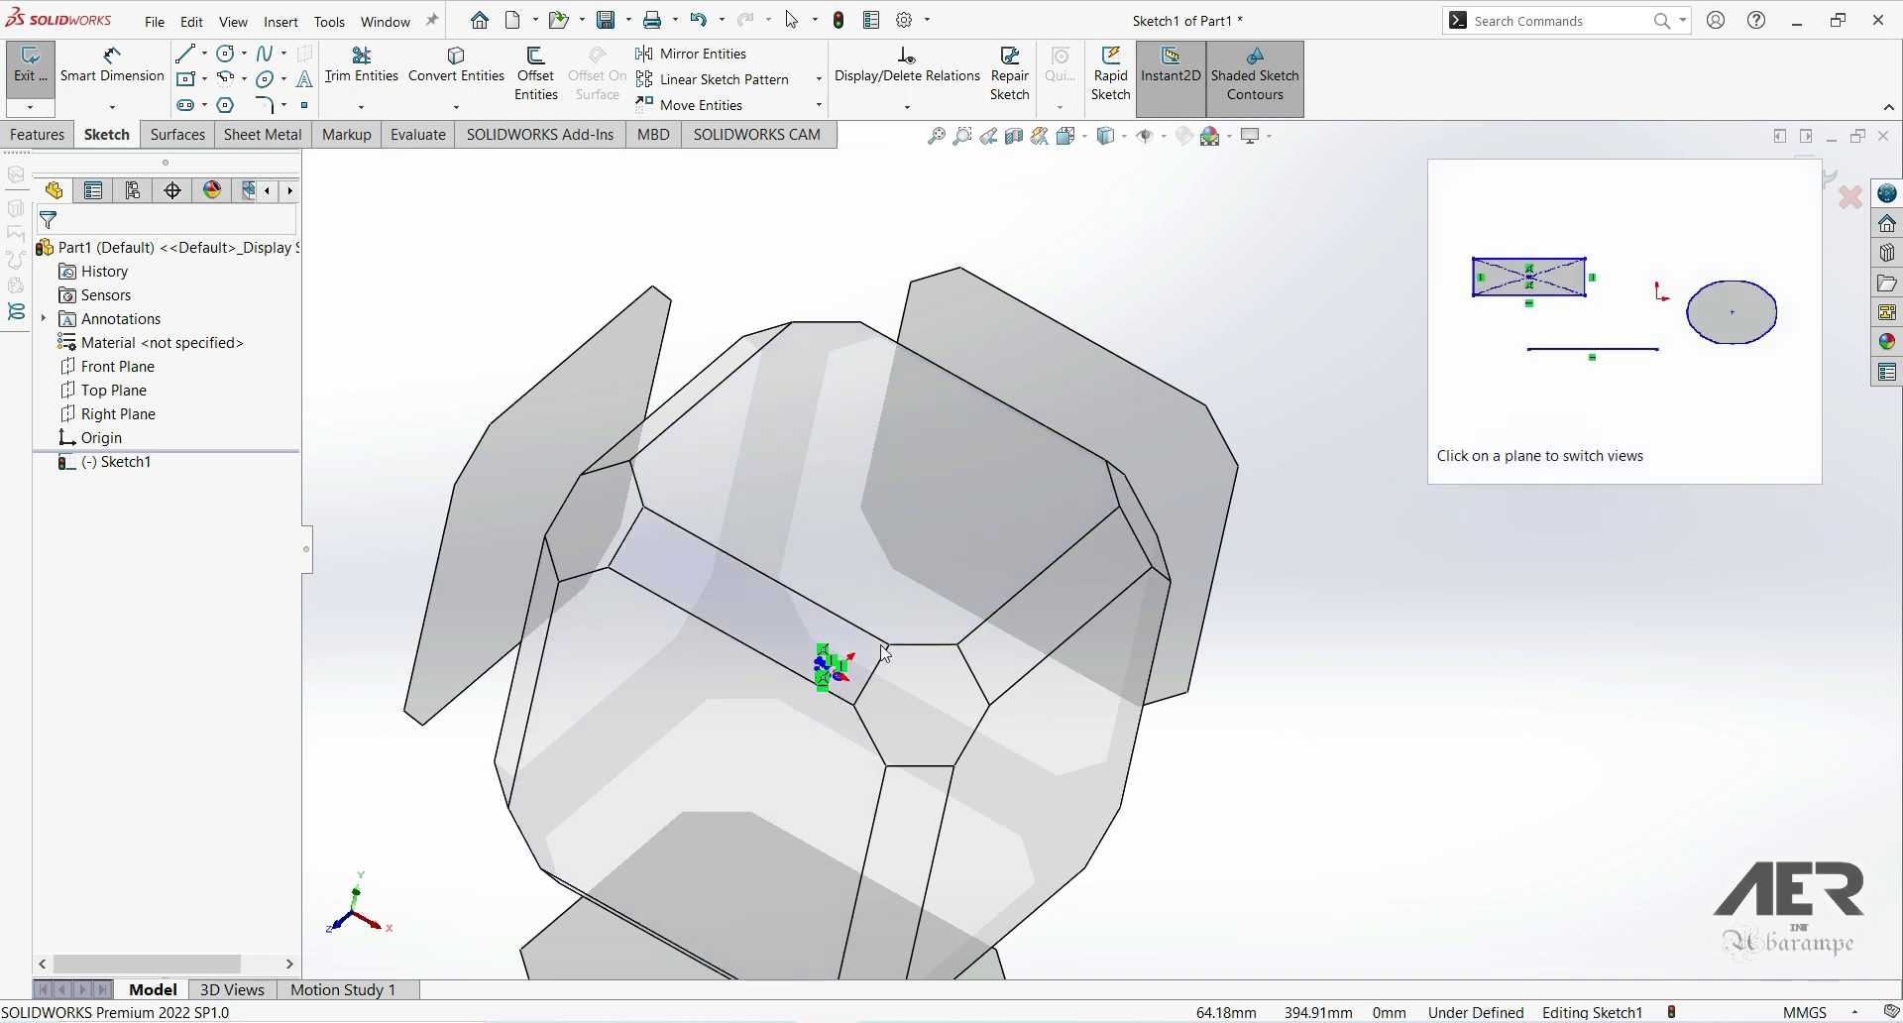
pyautogui.click(936, 556)
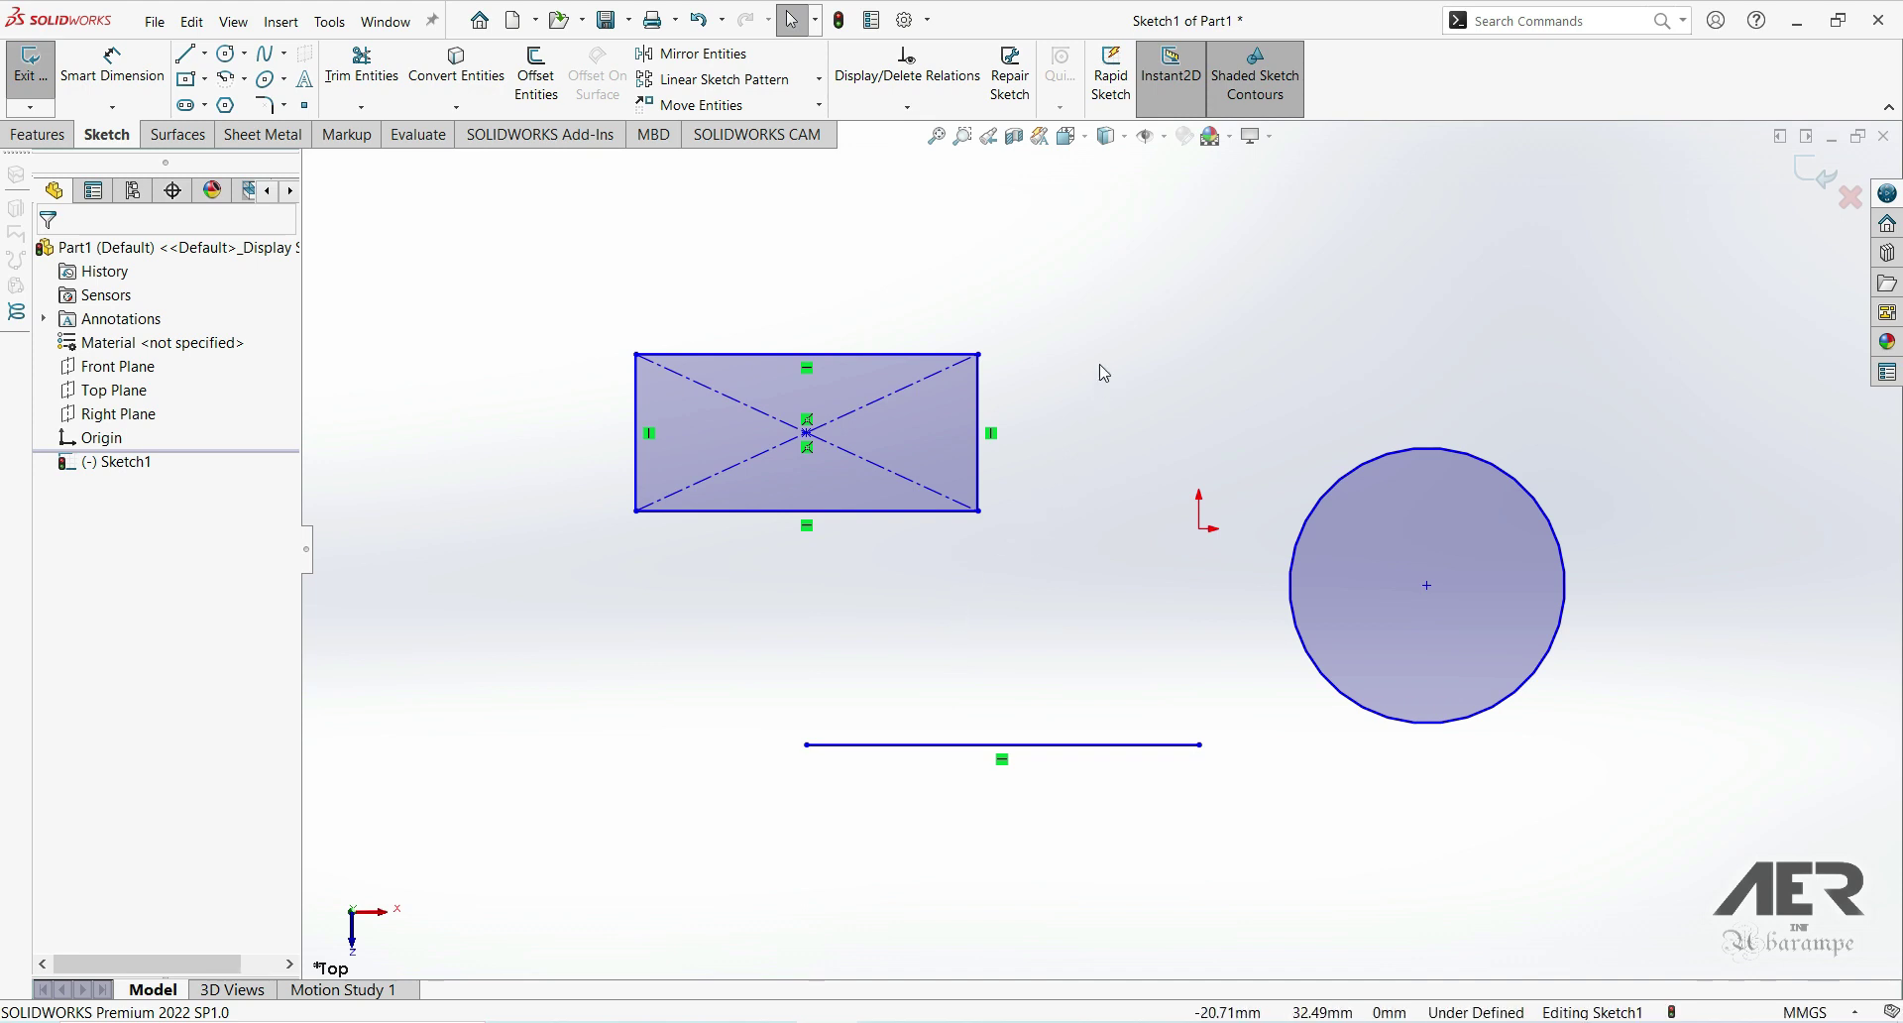
# Step: Flip the sketch between the Top and Bottom orientations with Normal To, ending in the Top view
pyautogui.click(1090, 143)
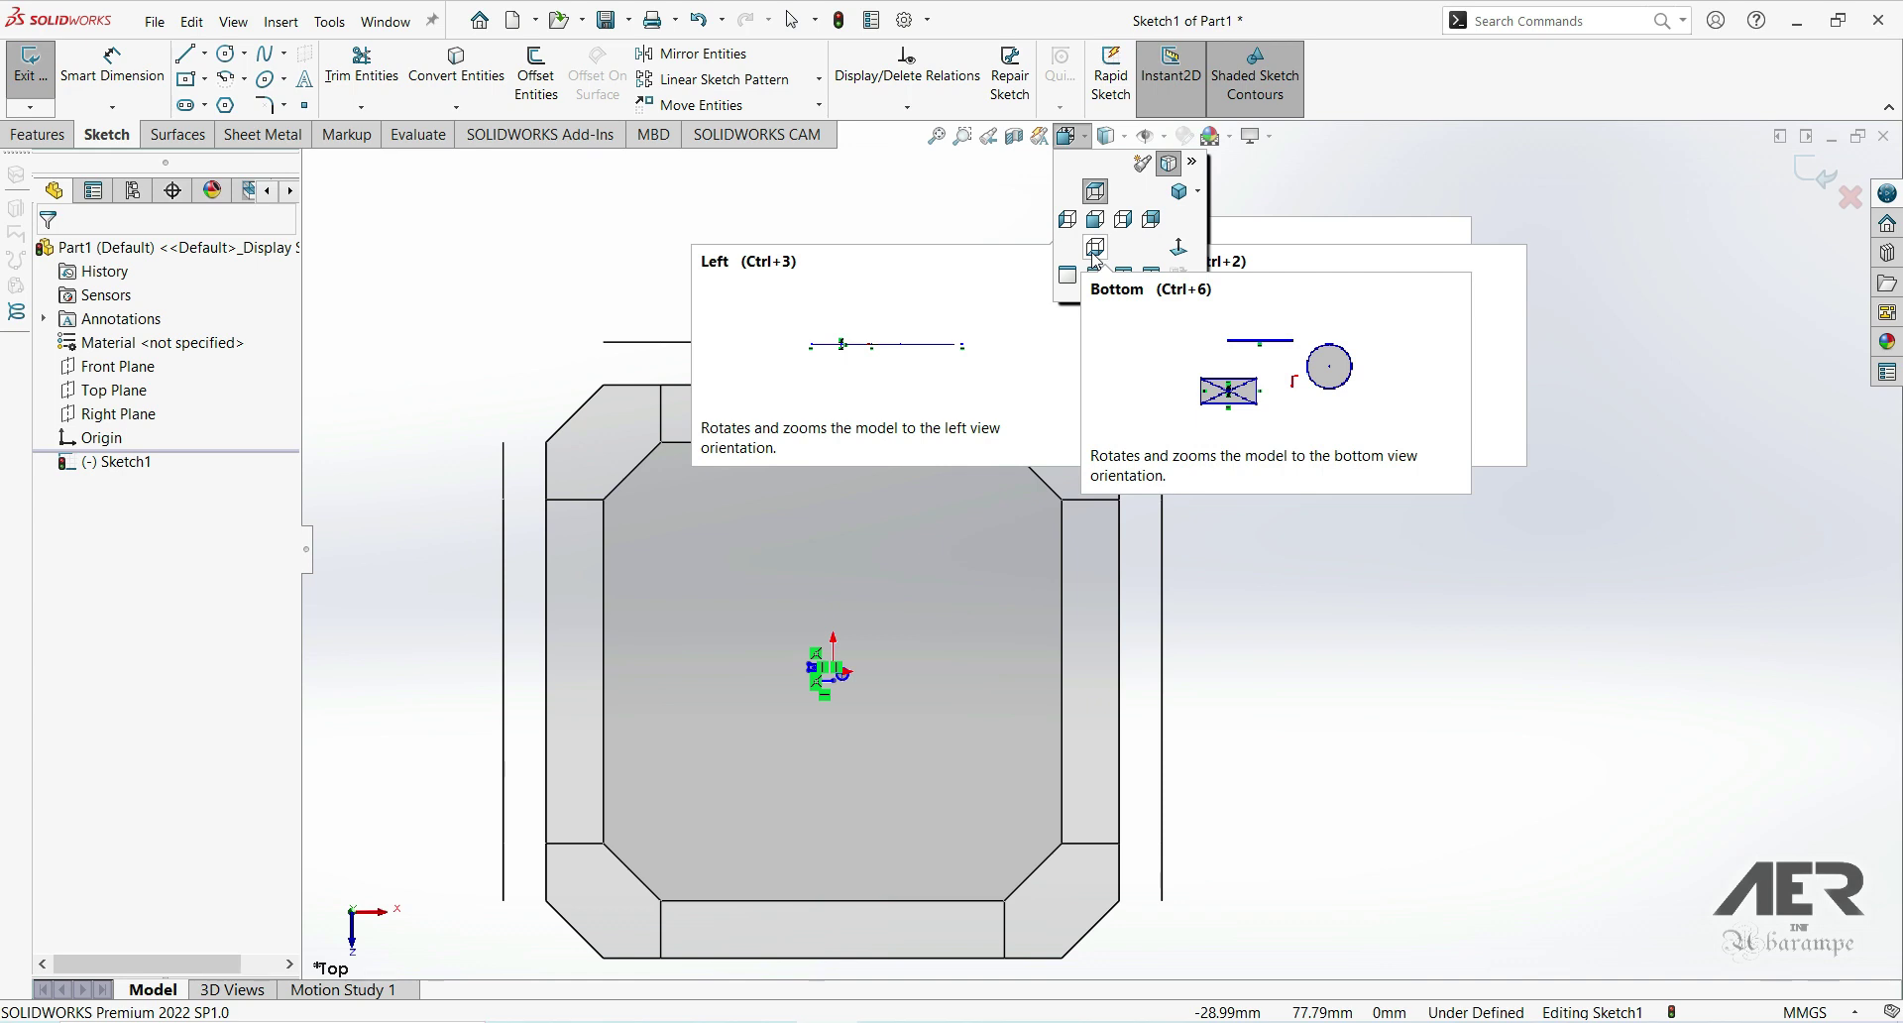
pyautogui.click(1180, 248)
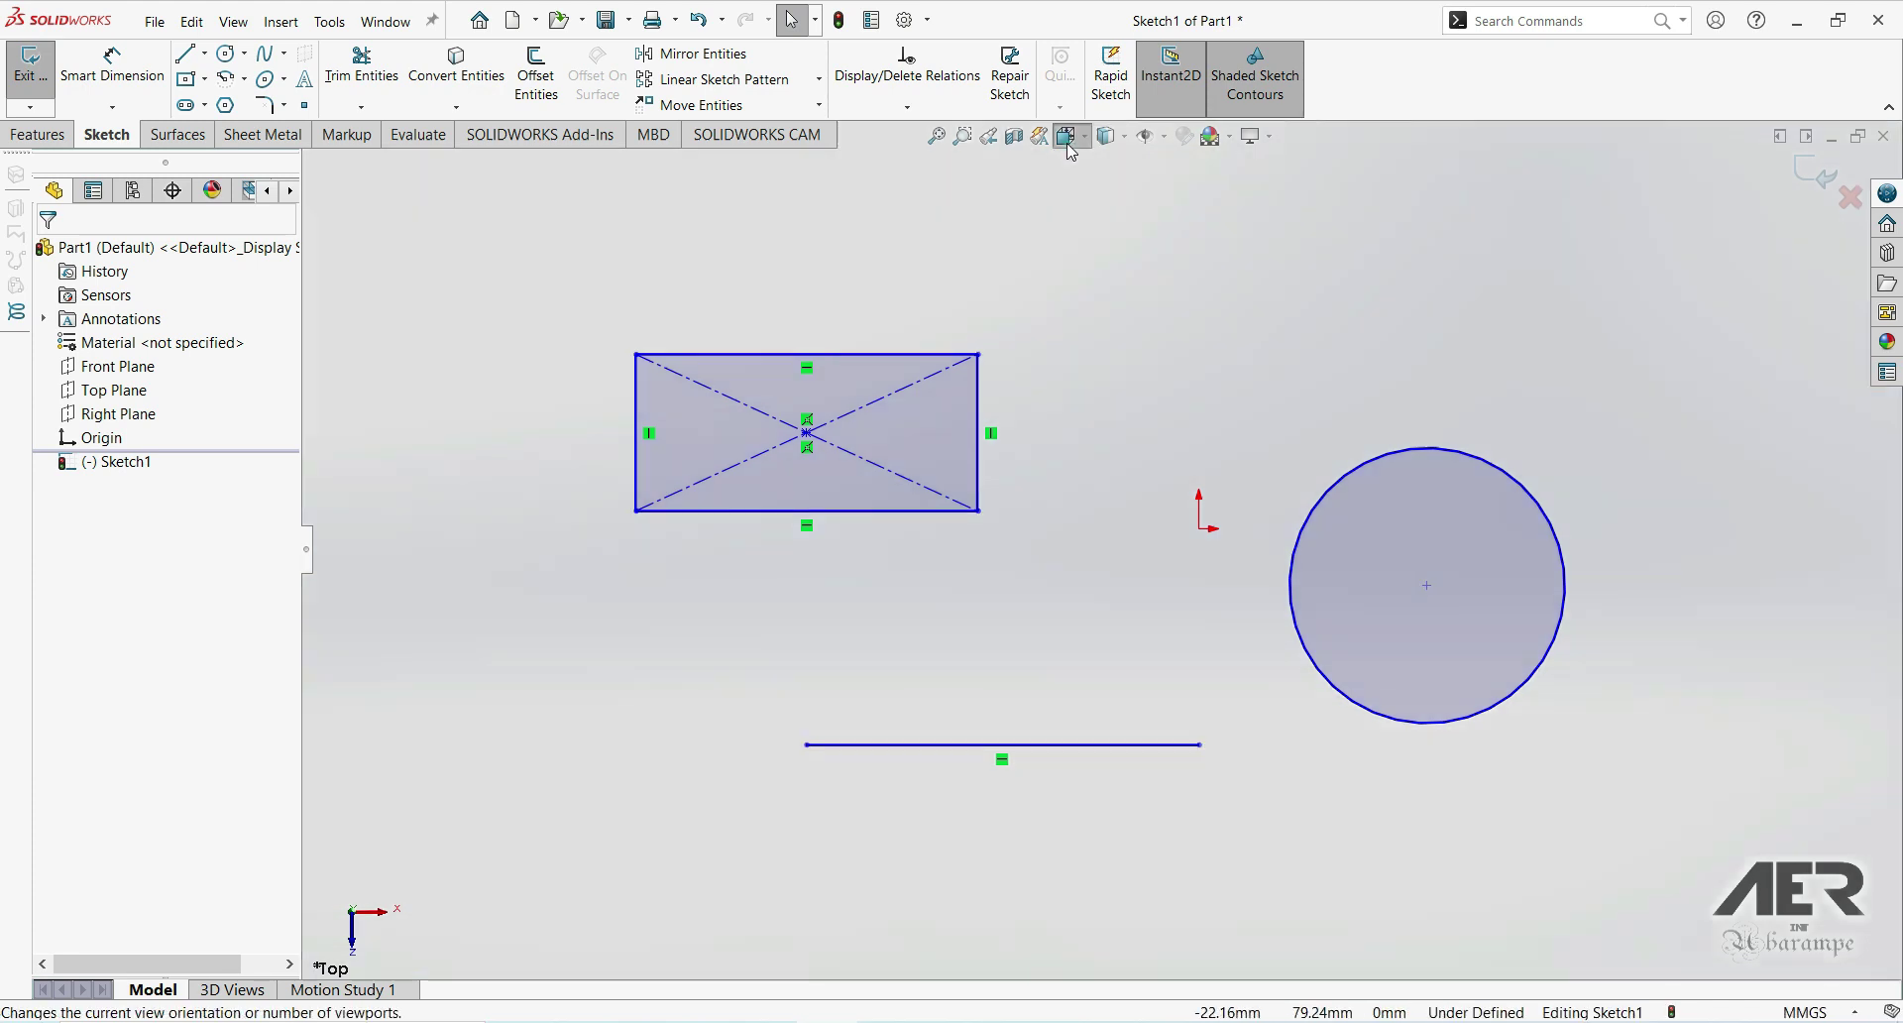
pyautogui.click(1072, 136)
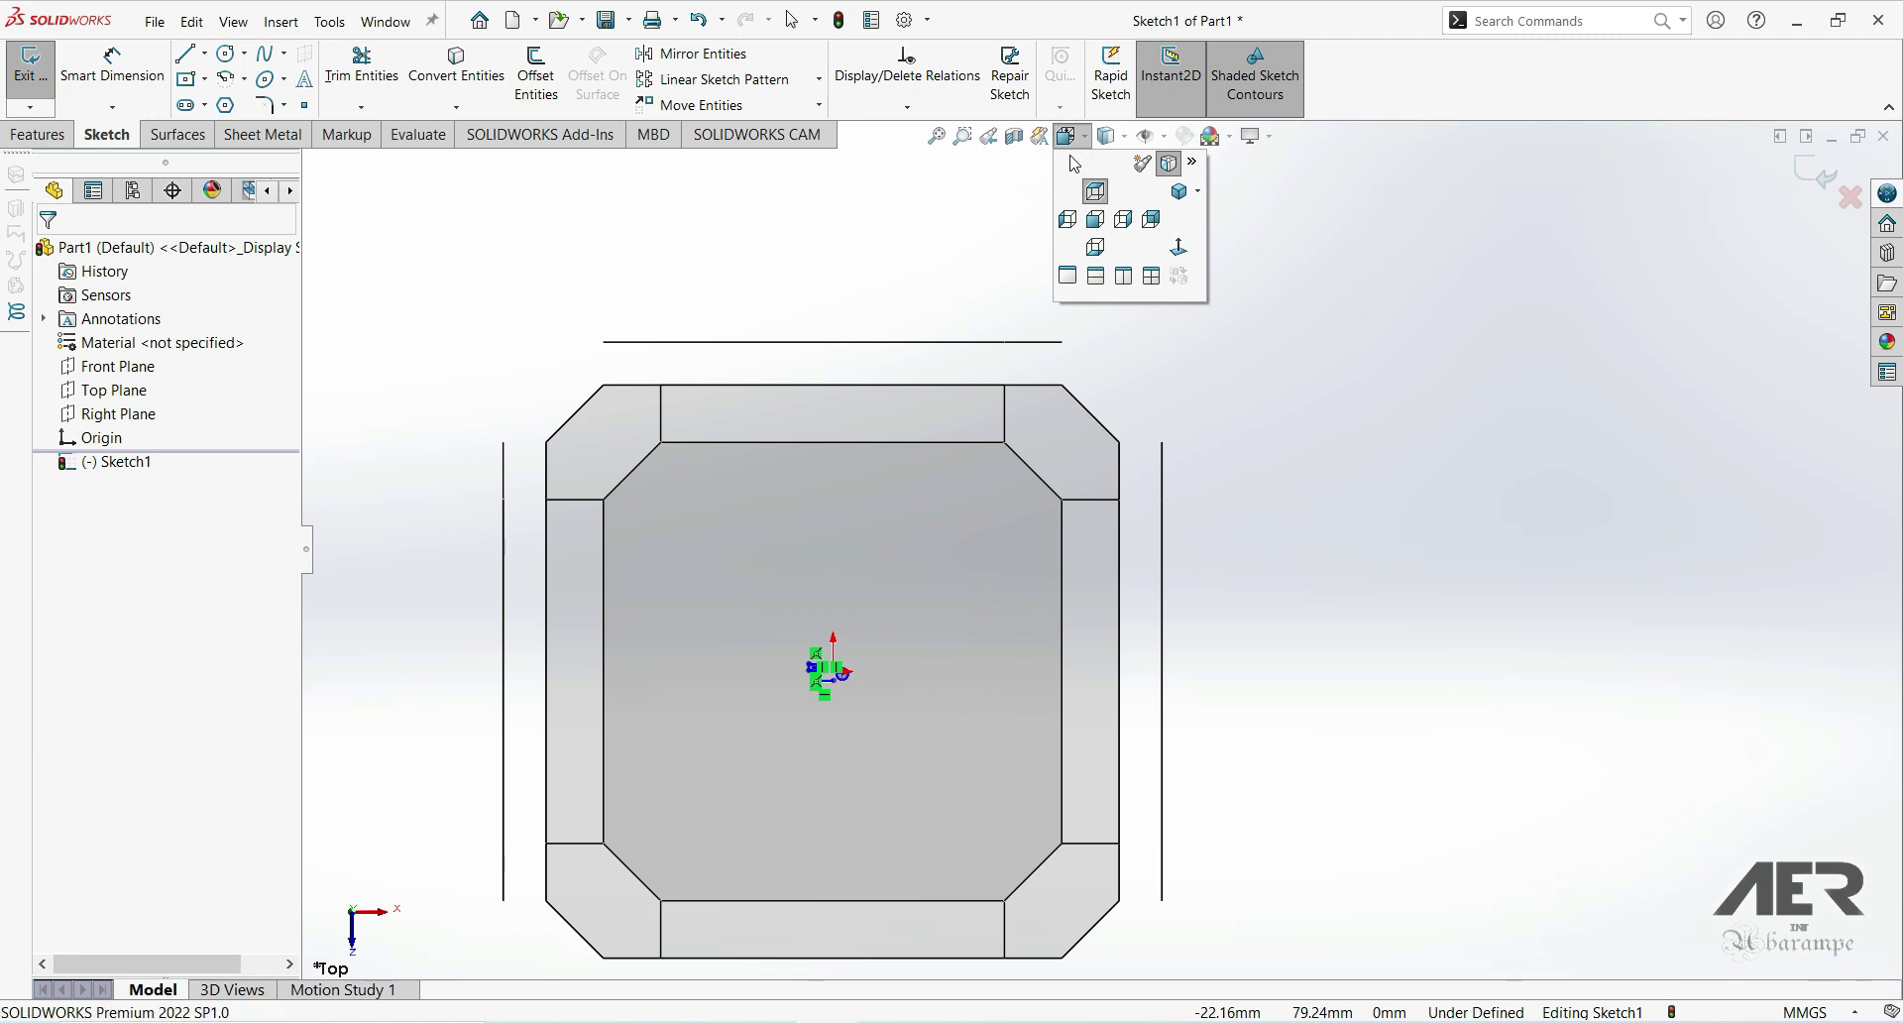
pyautogui.click(1187, 254)
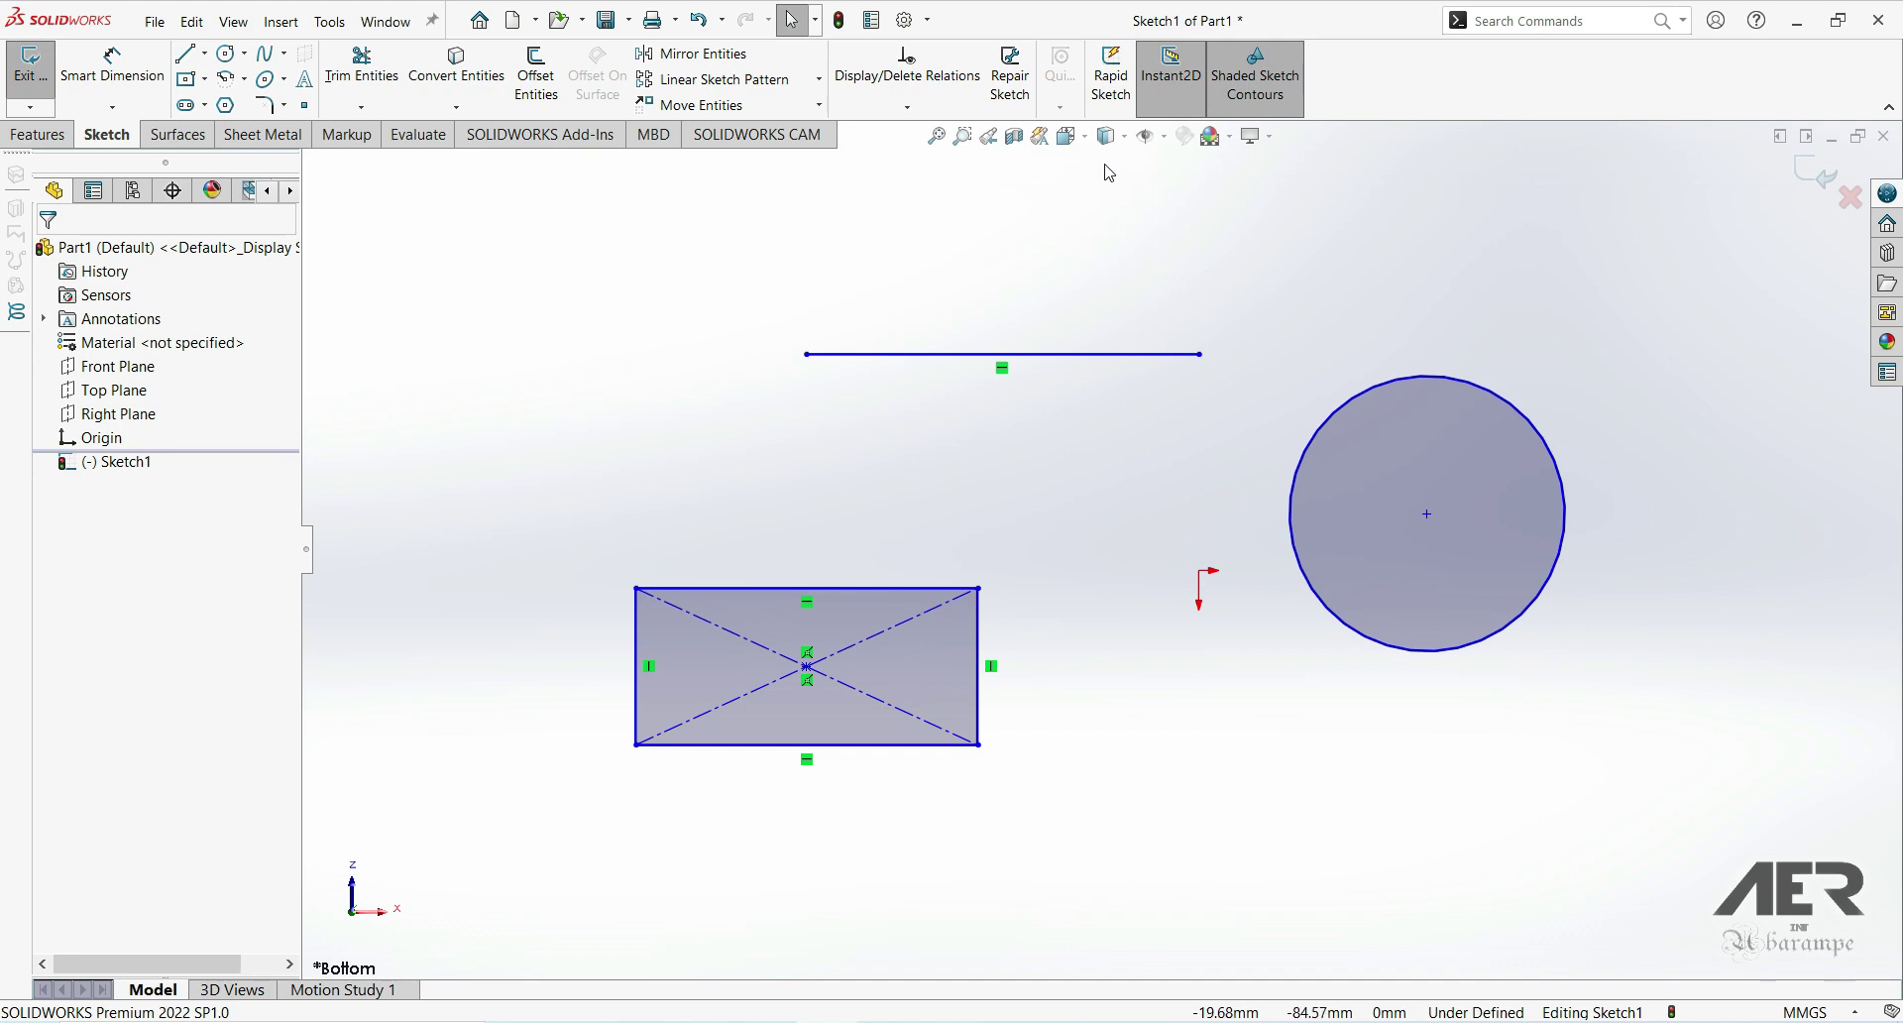
pyautogui.click(1073, 135)
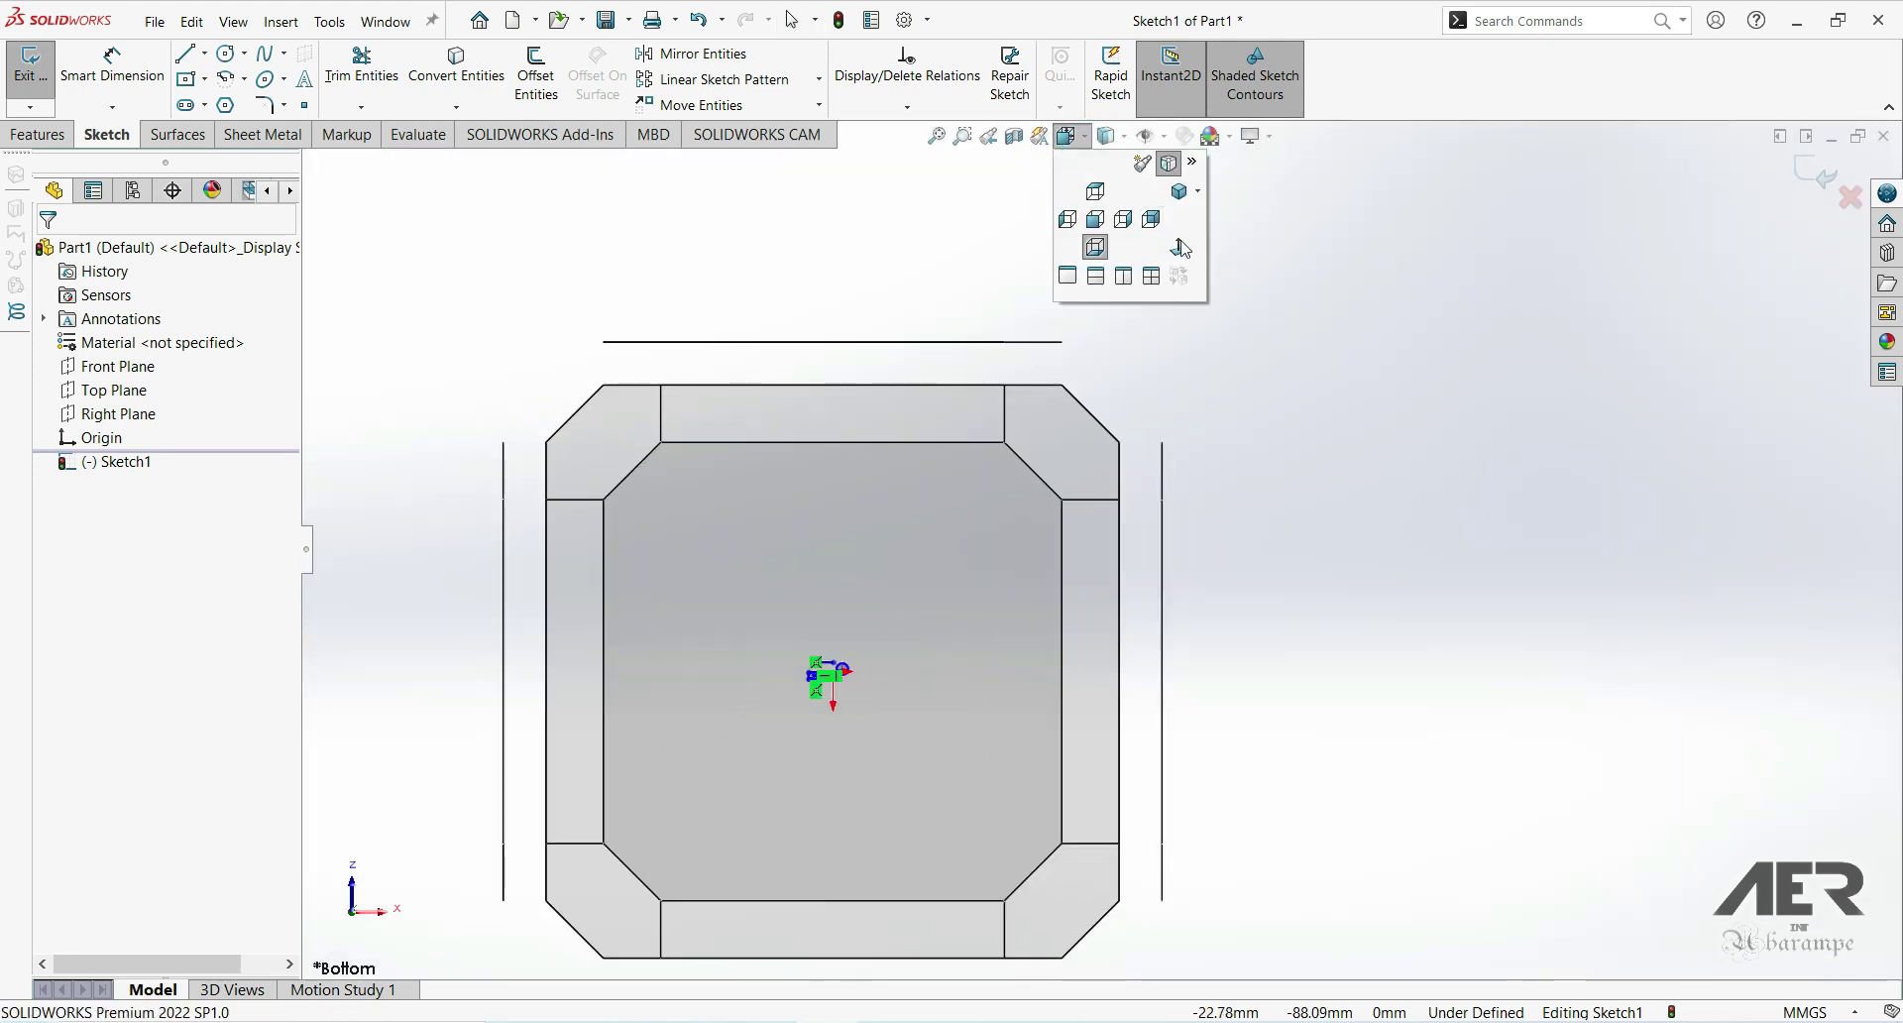
pyautogui.click(1184, 242)
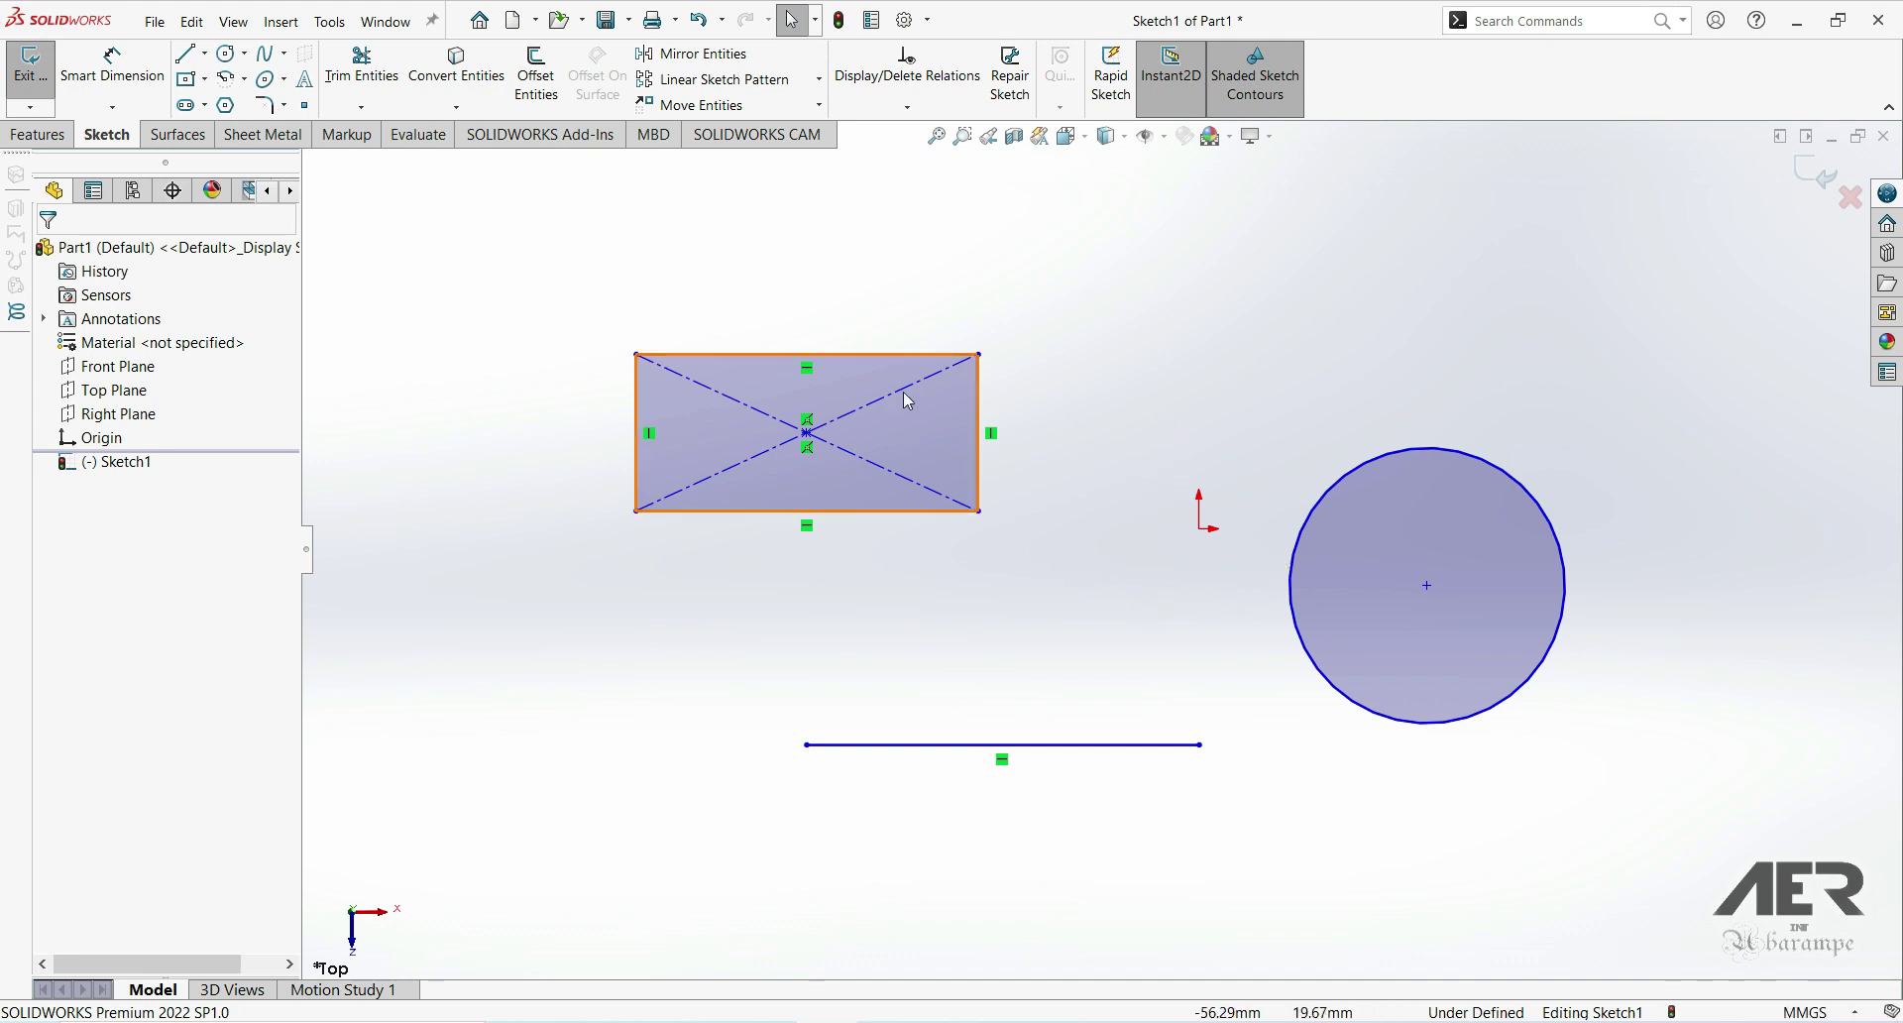
# Step: Box-select the rectangle, line and circle together several times, clearing the selection at the end
pyautogui.moveTo(509, 255)
pyautogui.mouseDown()
pyautogui.moveTo(717, 485)
pyautogui.moveTo(1153, 731)
pyautogui.moveTo(1637, 880)
pyautogui.moveTo(1775, 895)
pyautogui.mouseUp()
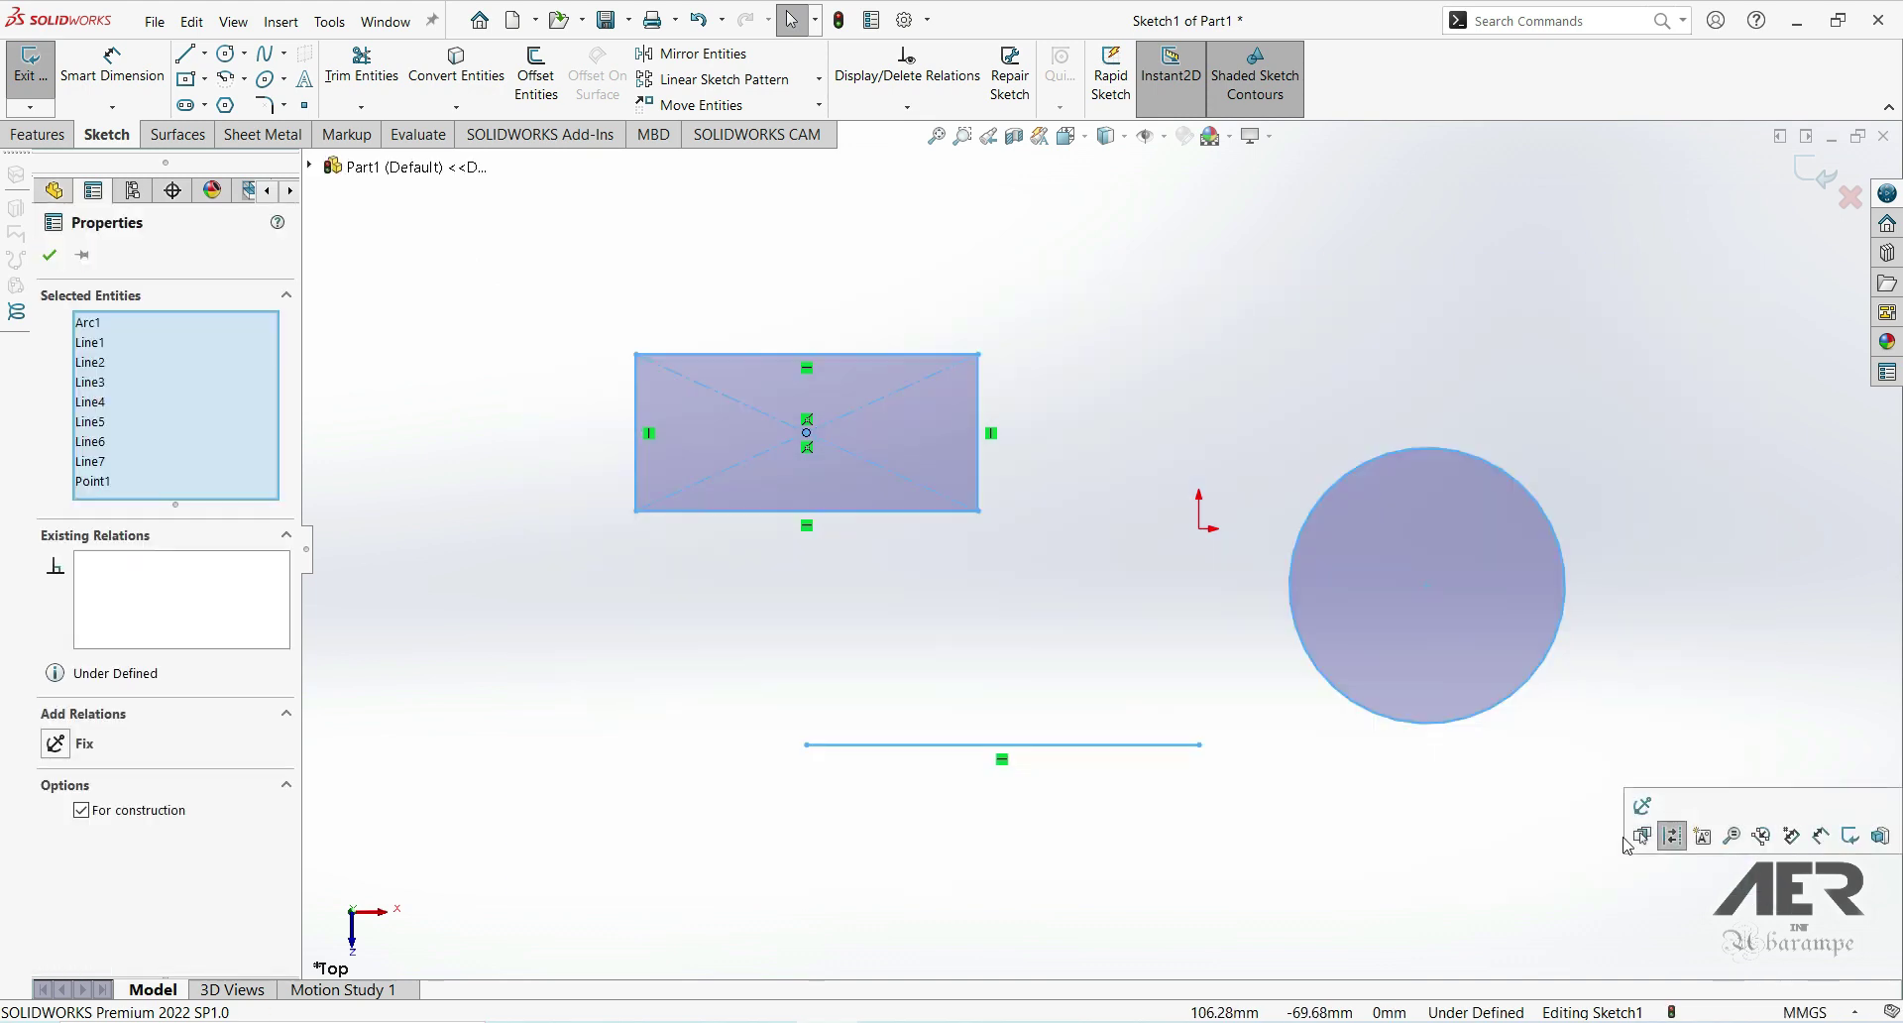
pyautogui.scroll(2, 1171, 715)
pyautogui.scroll(-1, 1313, 720)
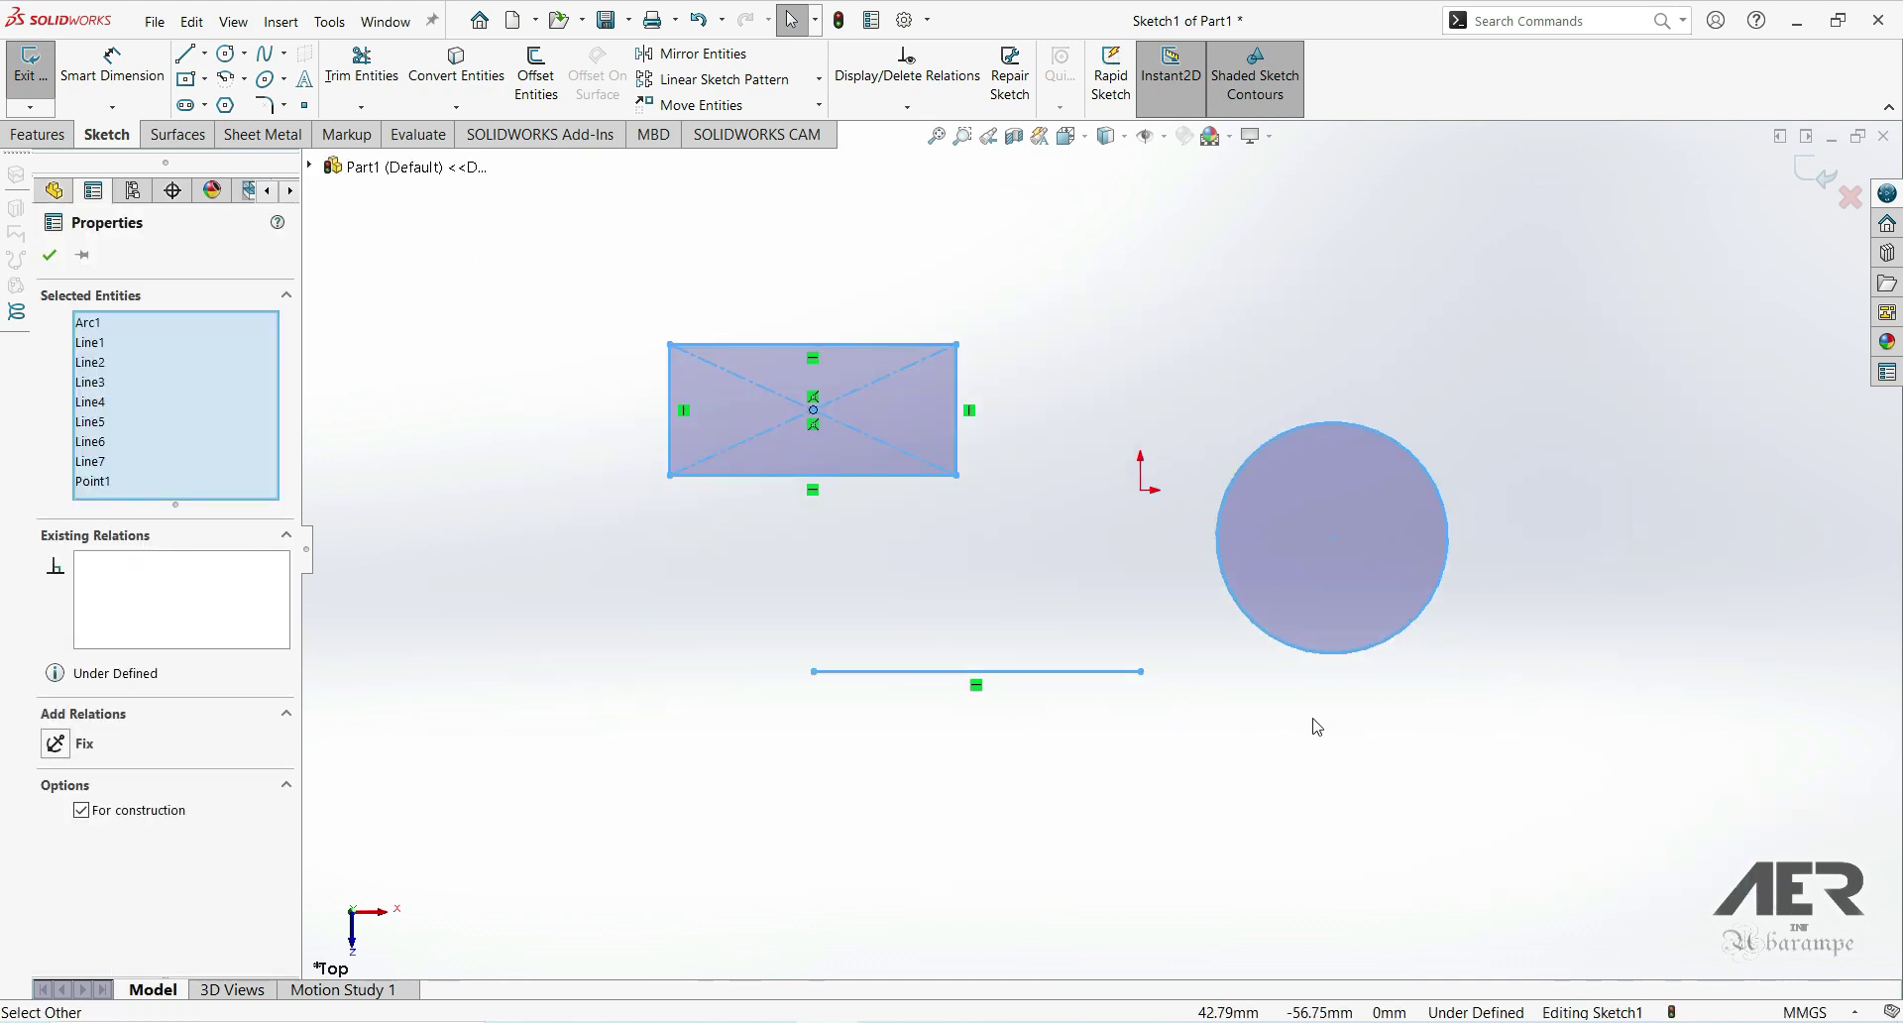
pyautogui.moveTo(587, 232)
pyautogui.mouseDown()
pyautogui.moveTo(1087, 590)
pyautogui.moveTo(1648, 846)
pyautogui.moveTo(1614, 846)
pyautogui.mouseUp()
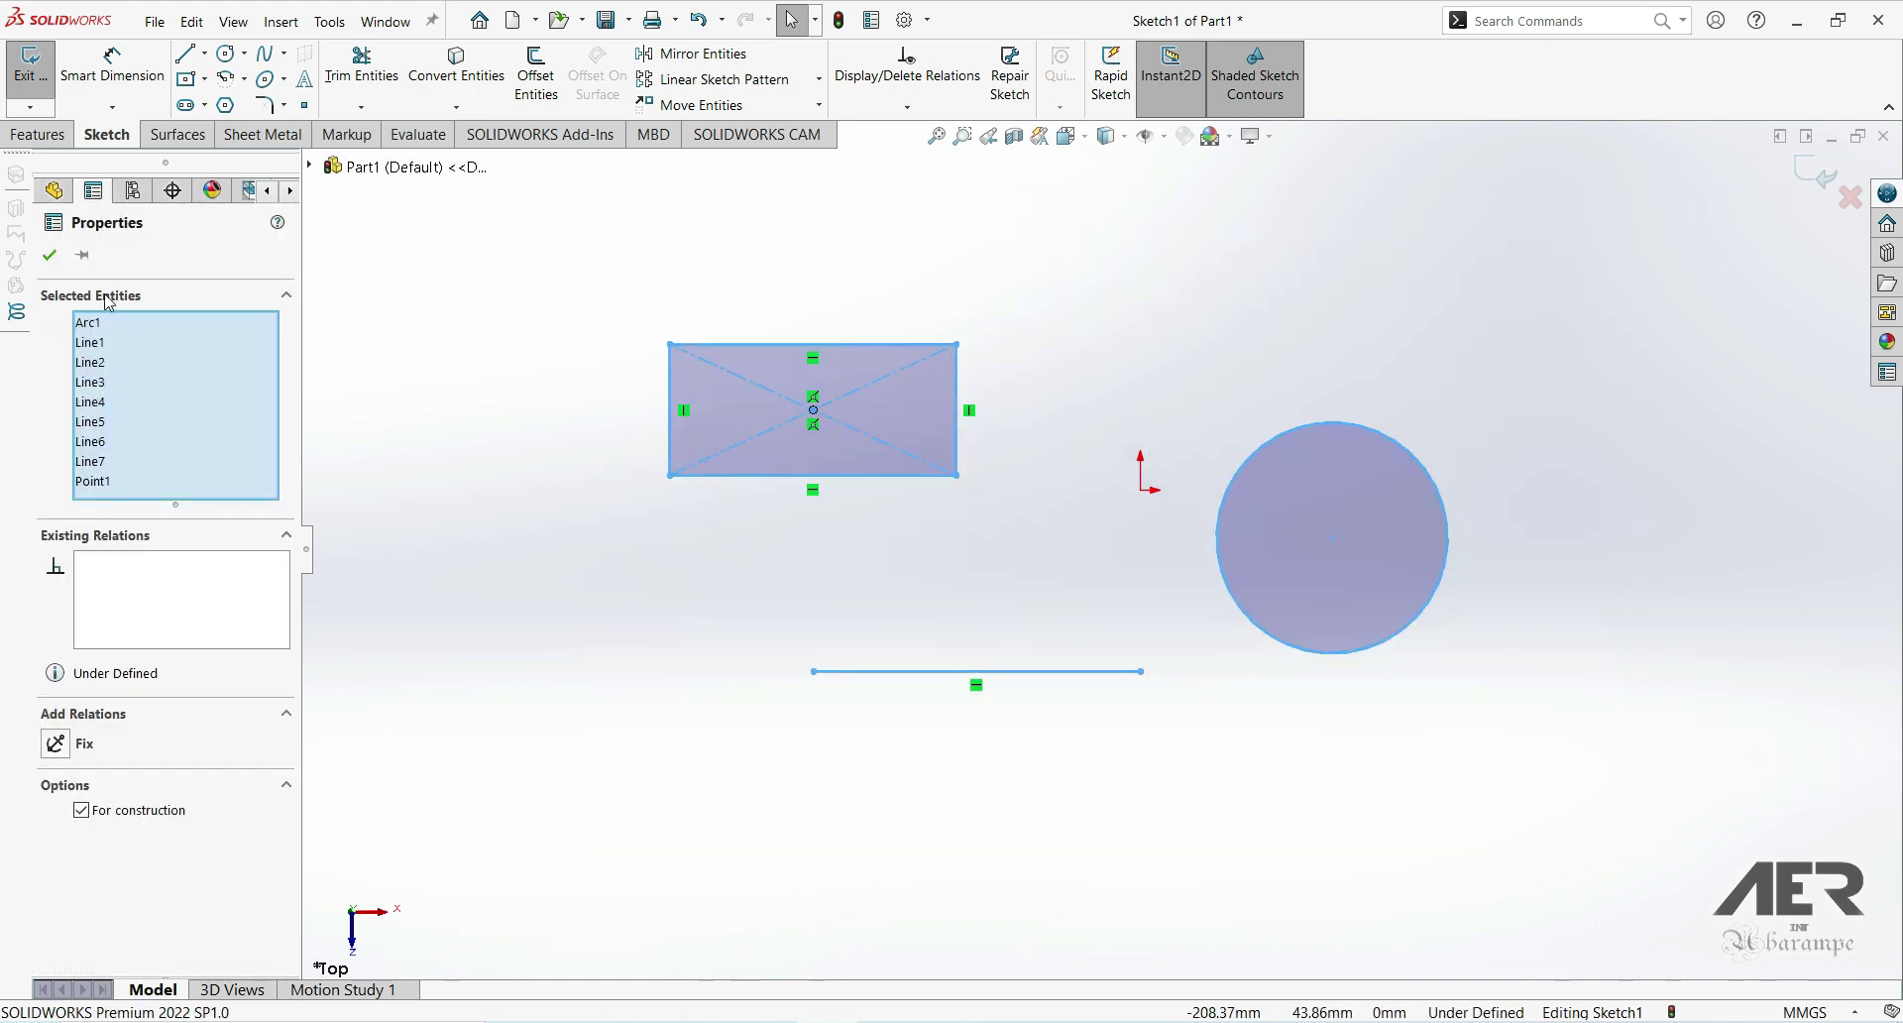
pyautogui.click(541, 284)
pyautogui.scroll(1, 550, 287)
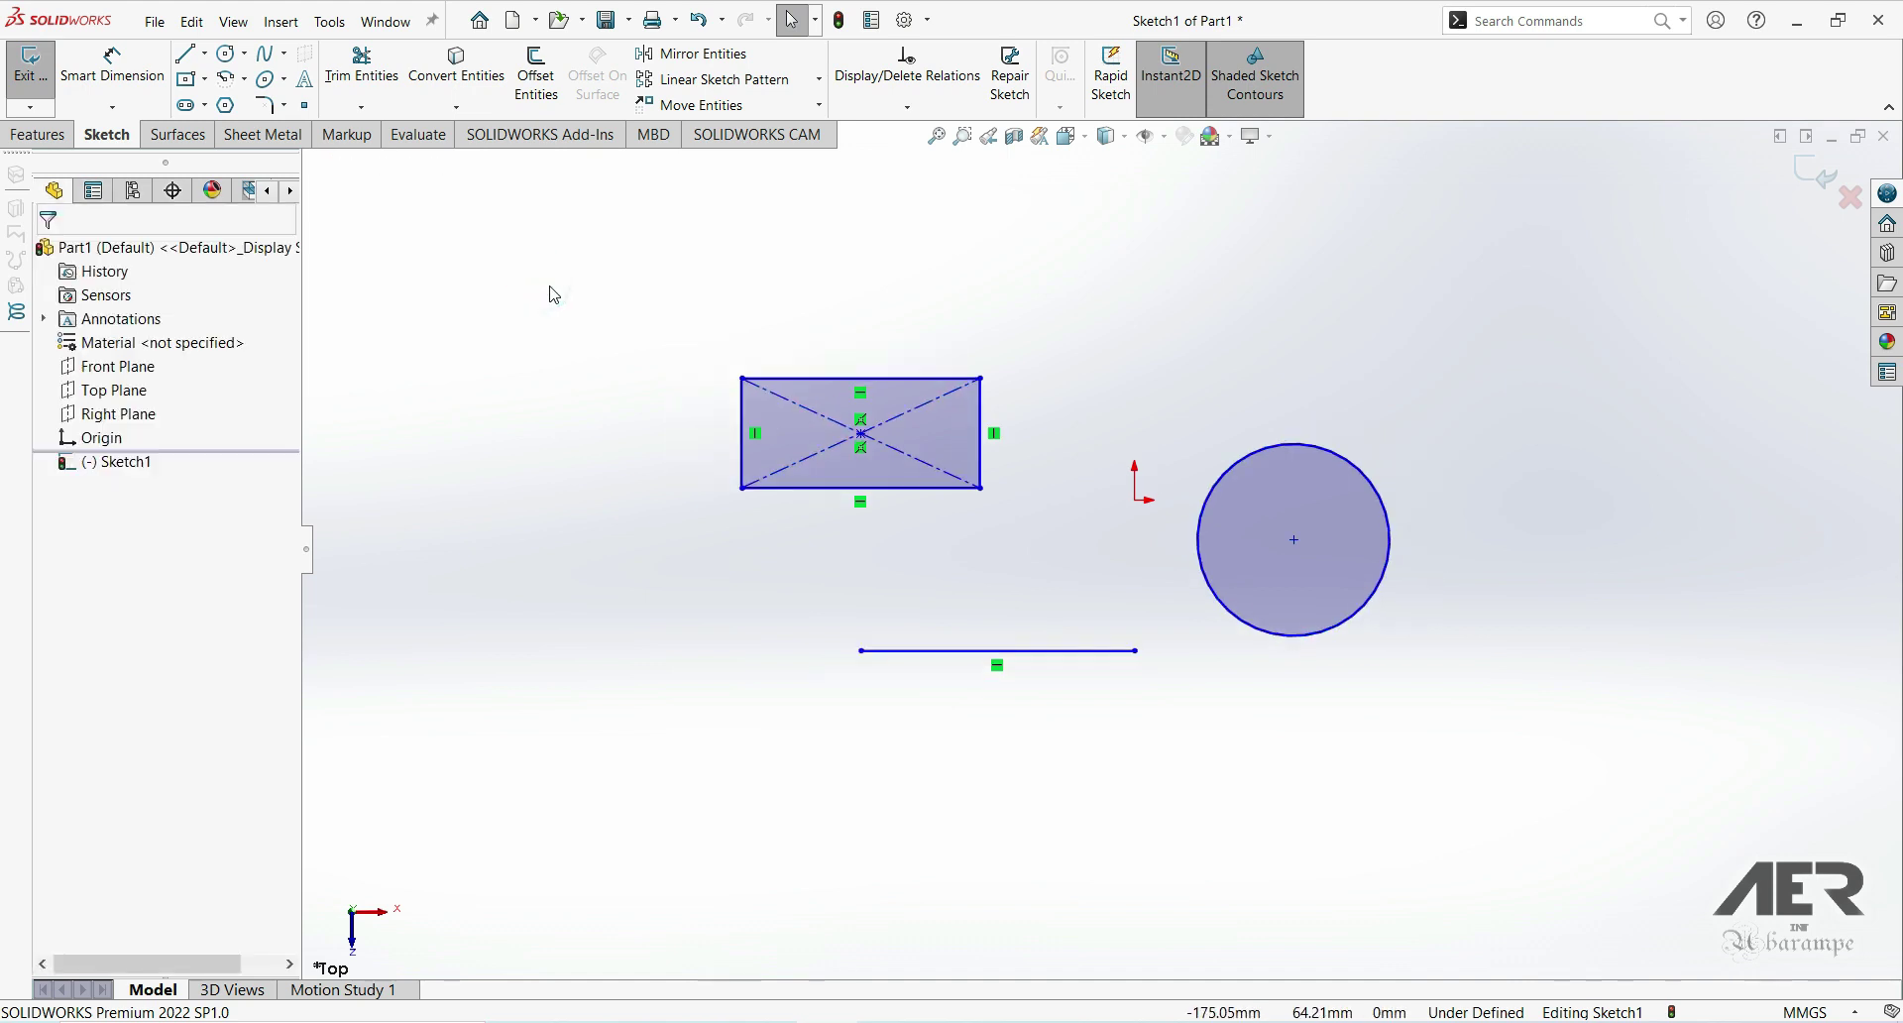
pyautogui.moveTo(602, 267)
pyautogui.mouseDown()
pyautogui.moveTo(788, 560)
pyautogui.moveTo(1091, 754)
pyautogui.moveTo(1359, 852)
pyautogui.moveTo(1574, 869)
pyautogui.mouseUp()
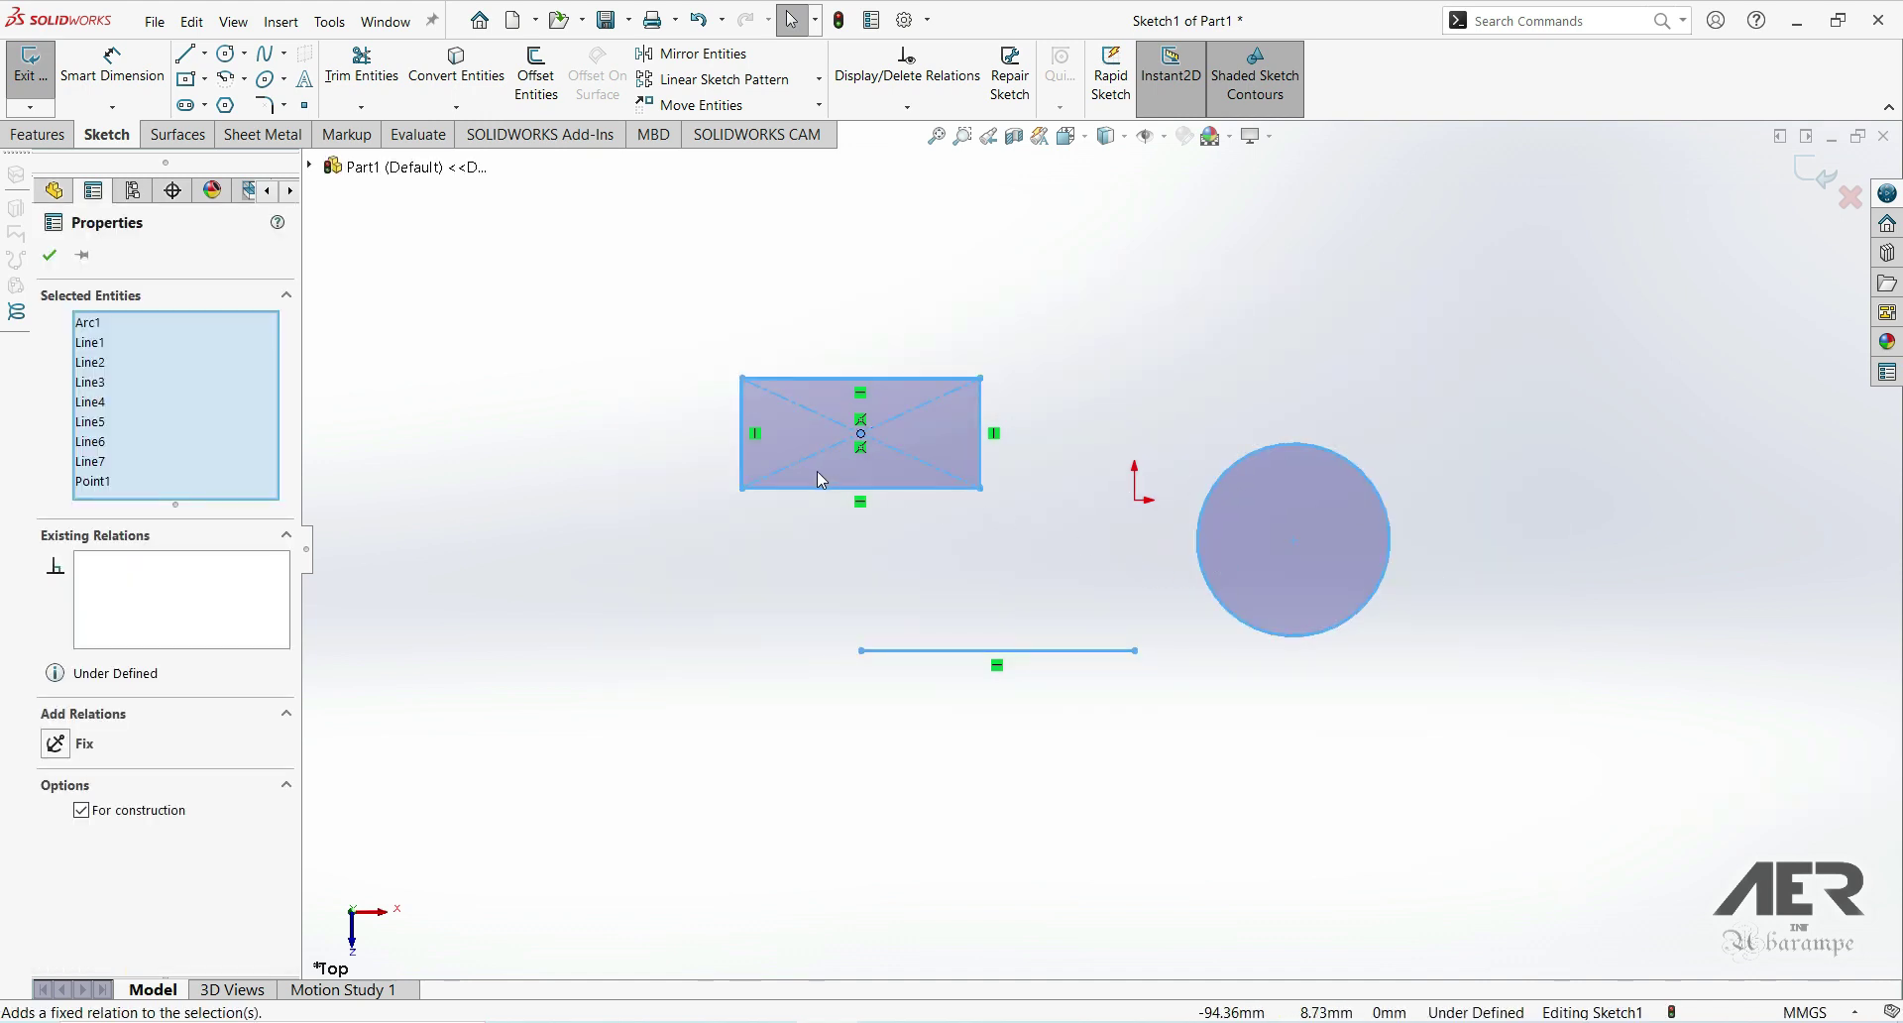
pyautogui.click(530, 307)
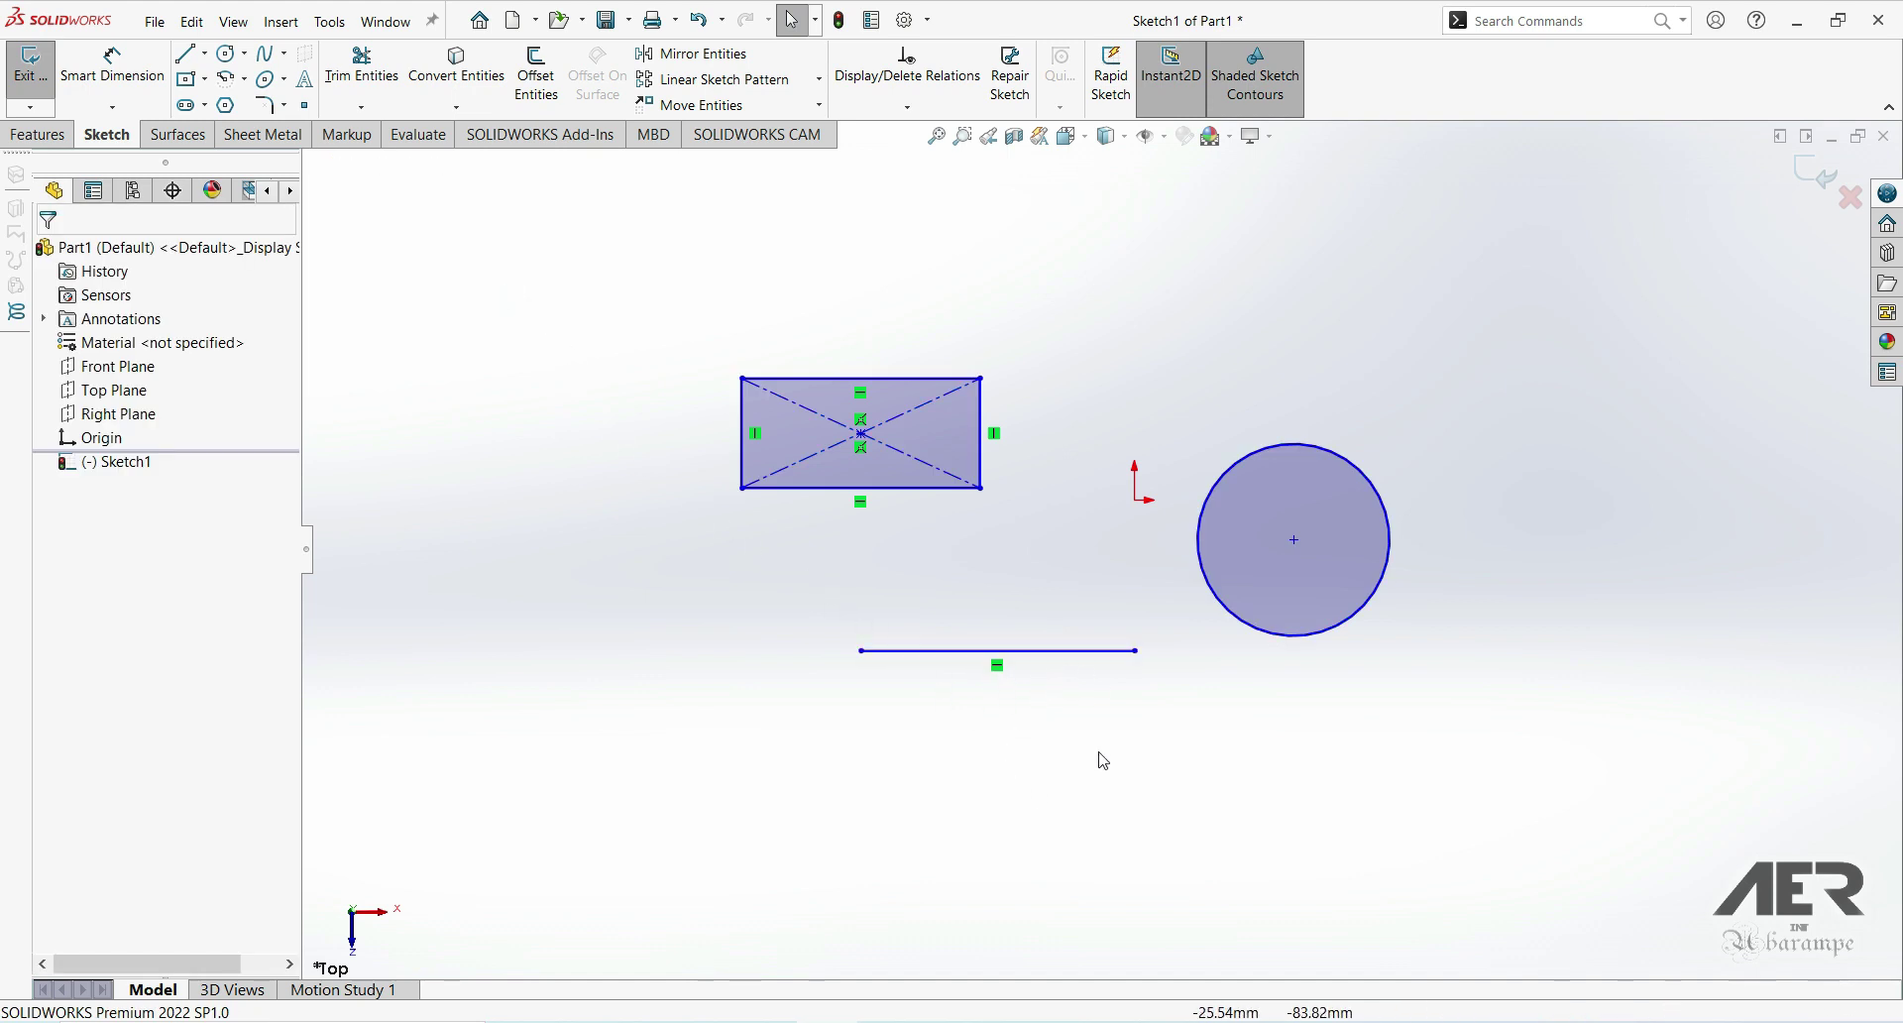
# Step: Delete the horizontal line below the rectangle, undo the deletion and clear the selection
pyautogui.click(1046, 652)
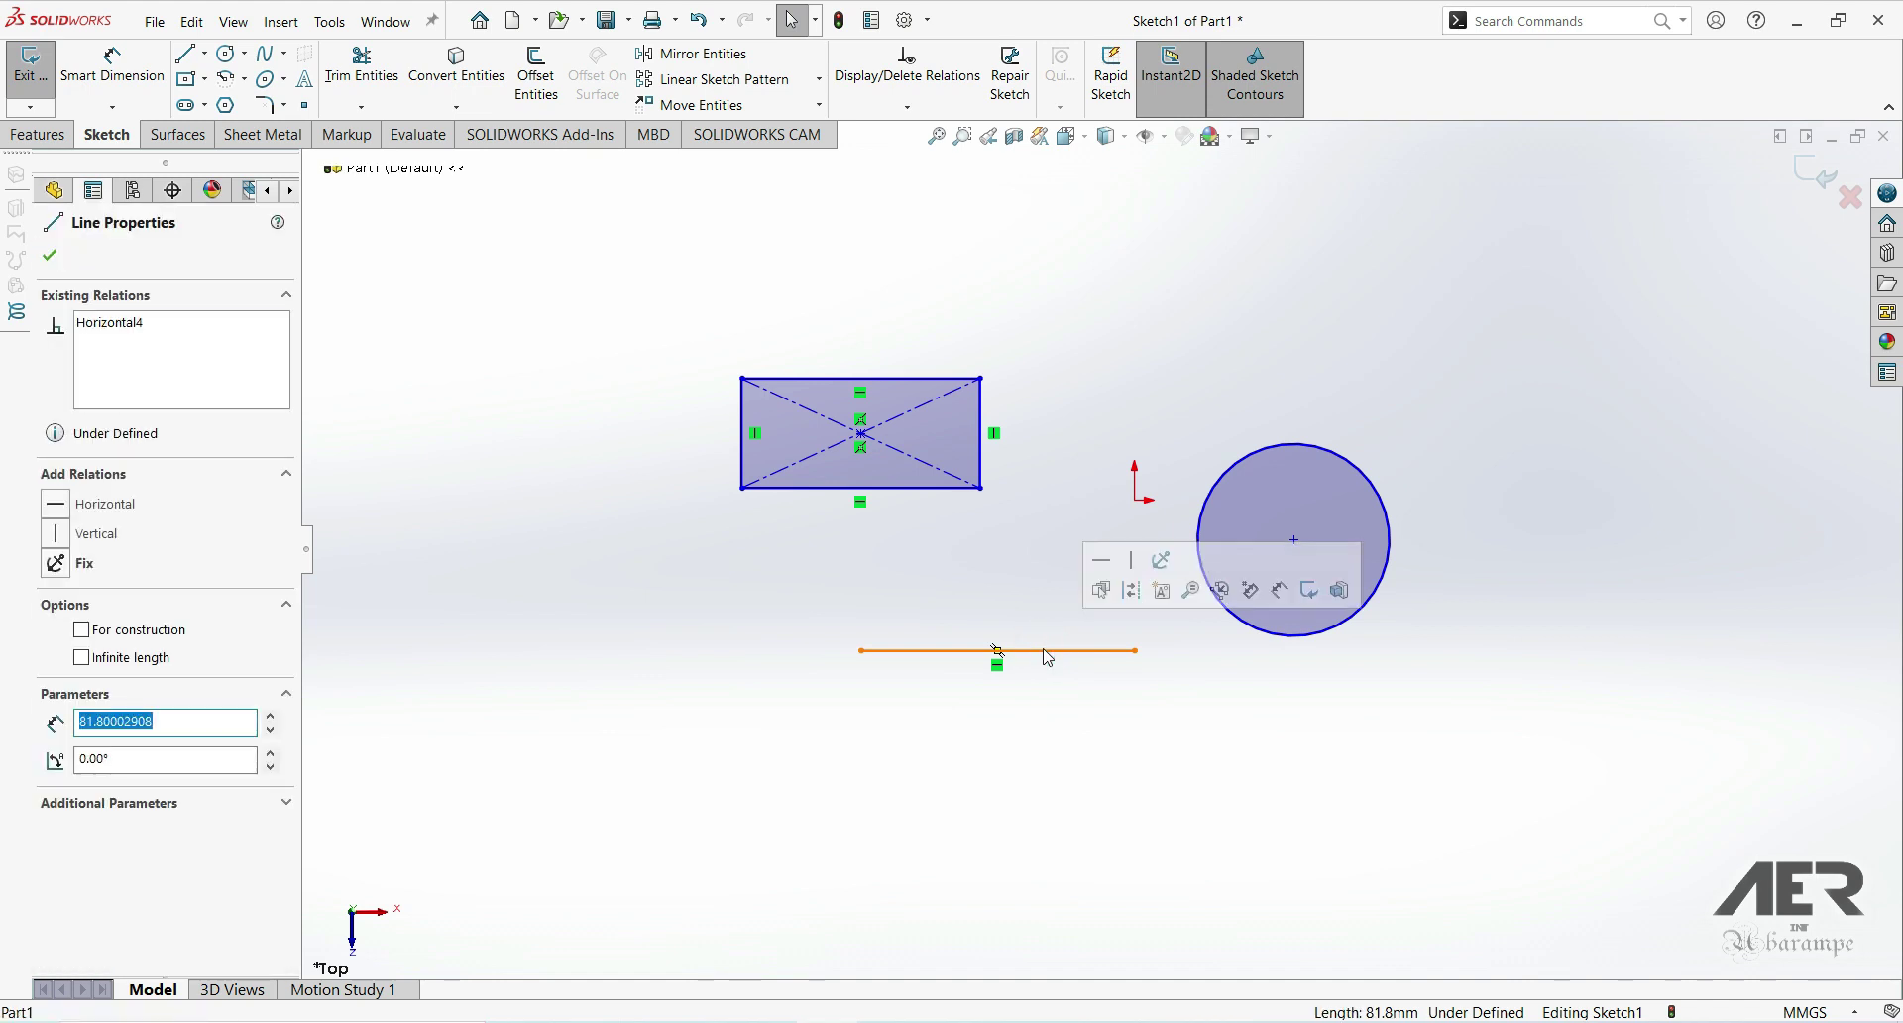
pyautogui.press('Delete')
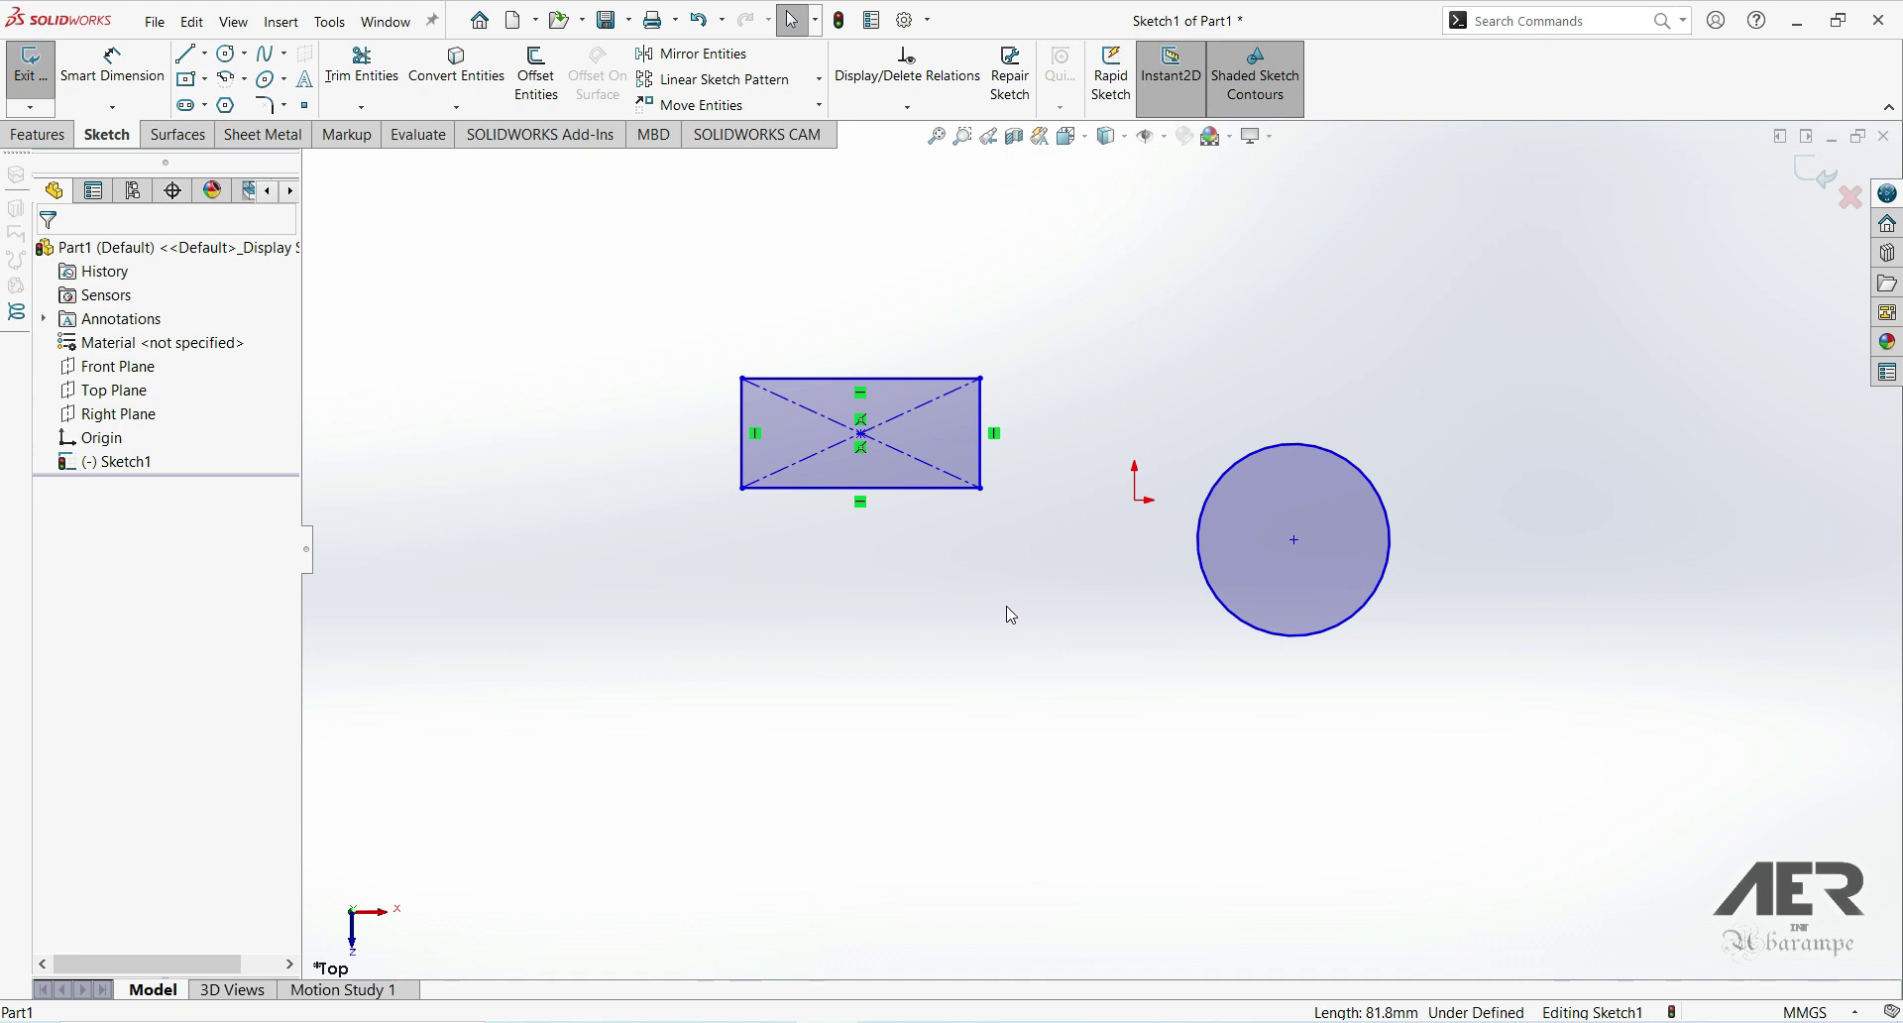
pyautogui.hotkey('ctrl', 'z')
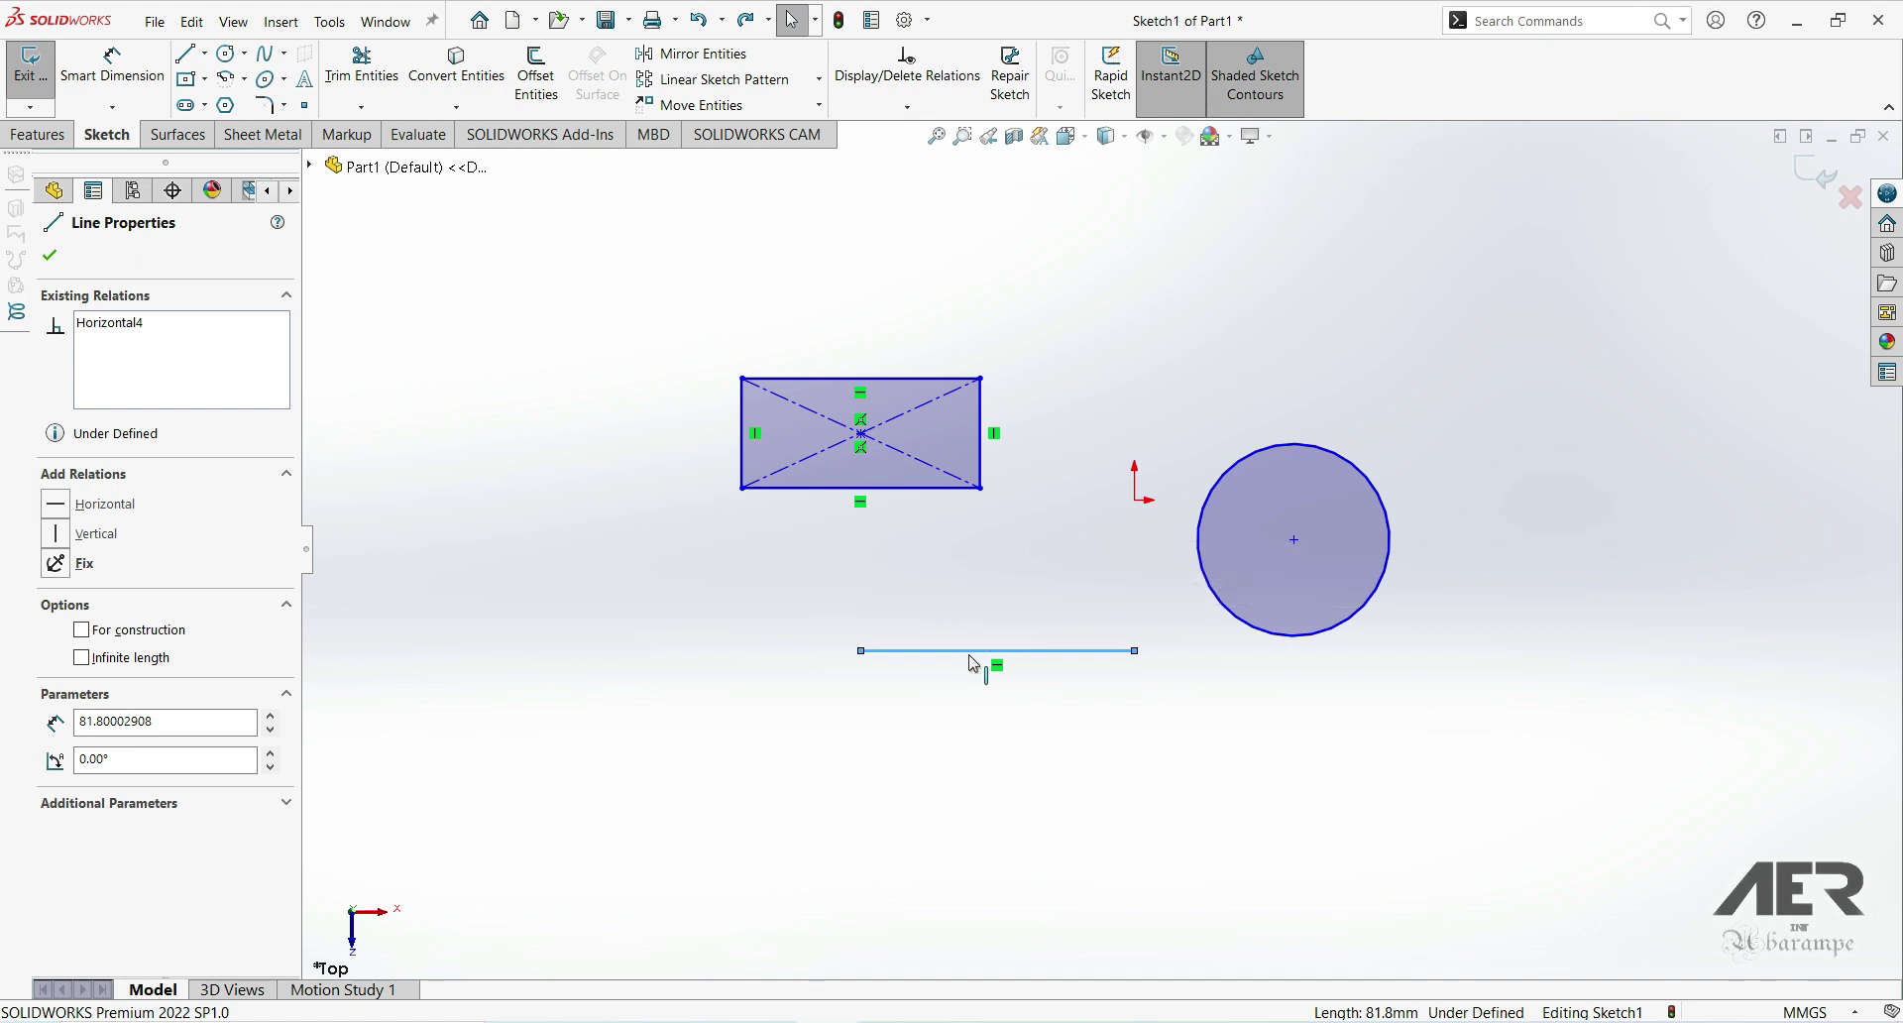
pyautogui.press('Escape')
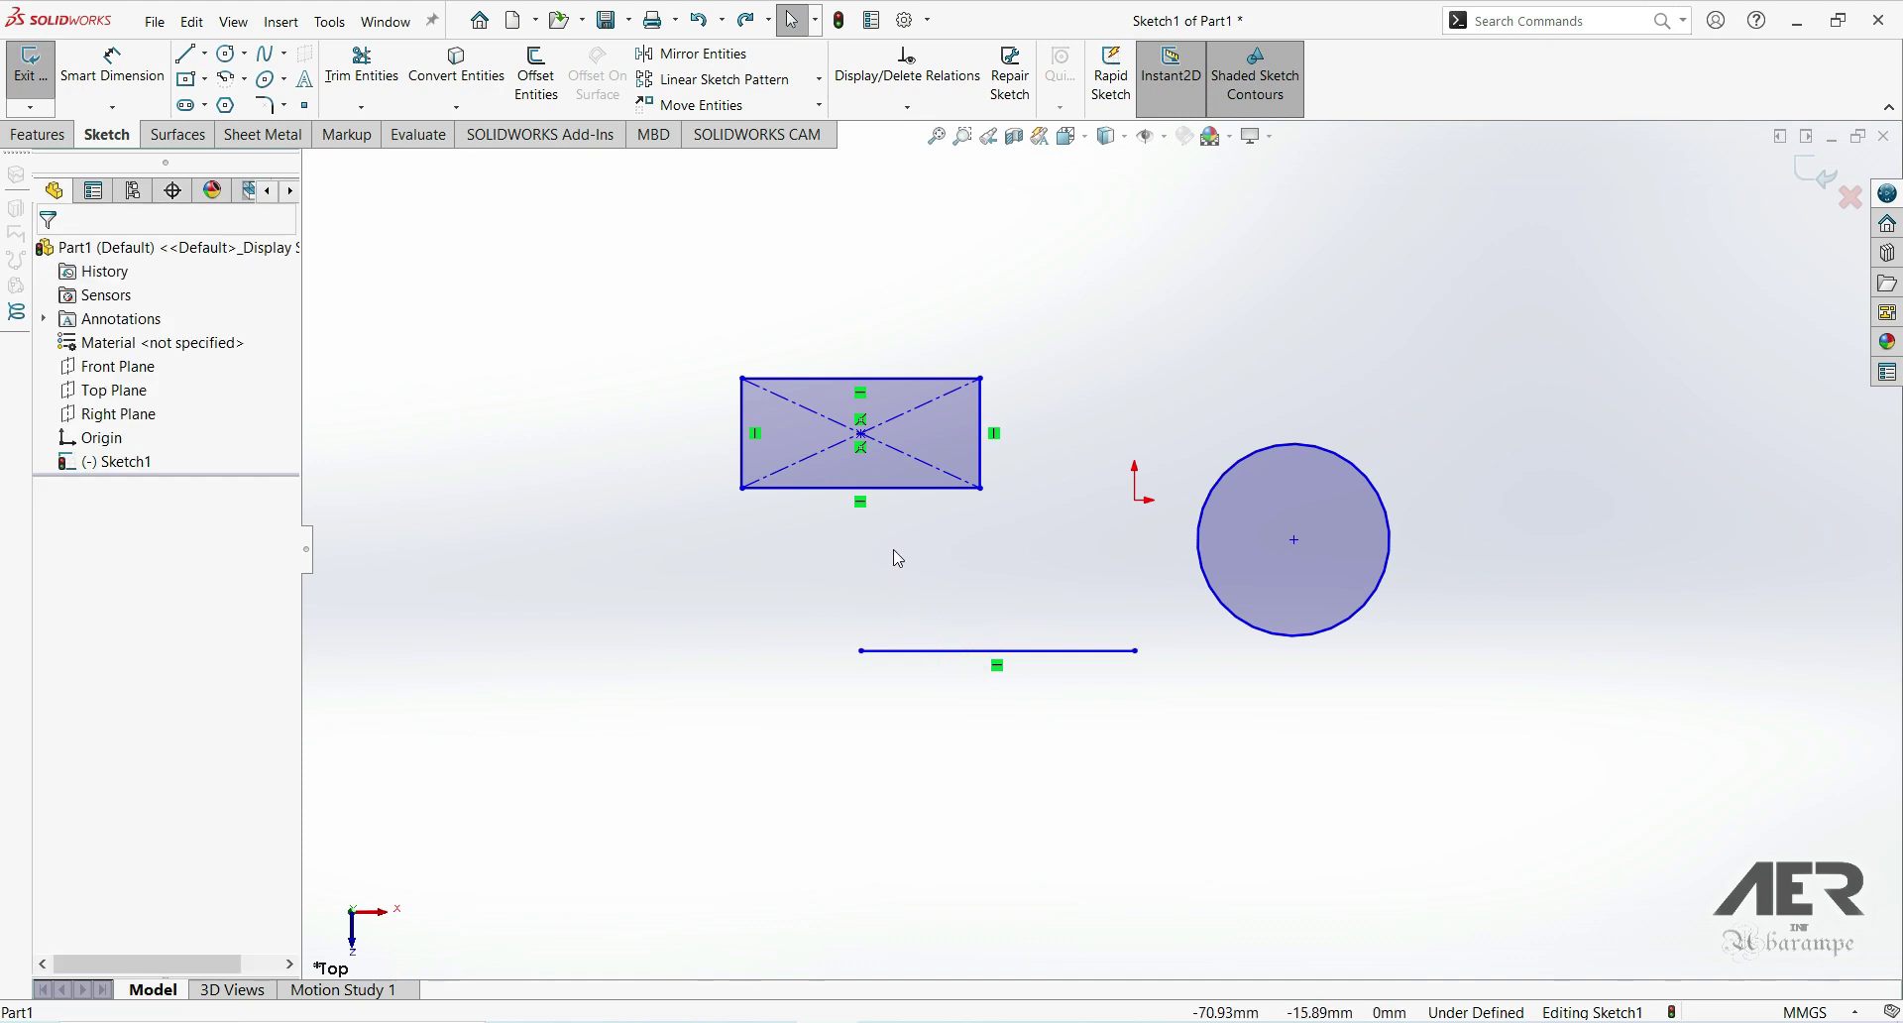
# Step: Delete the rectangle's lower edge together with the separate horizontal line, undo the deletion and clear the selection
pyautogui.click(903, 494)
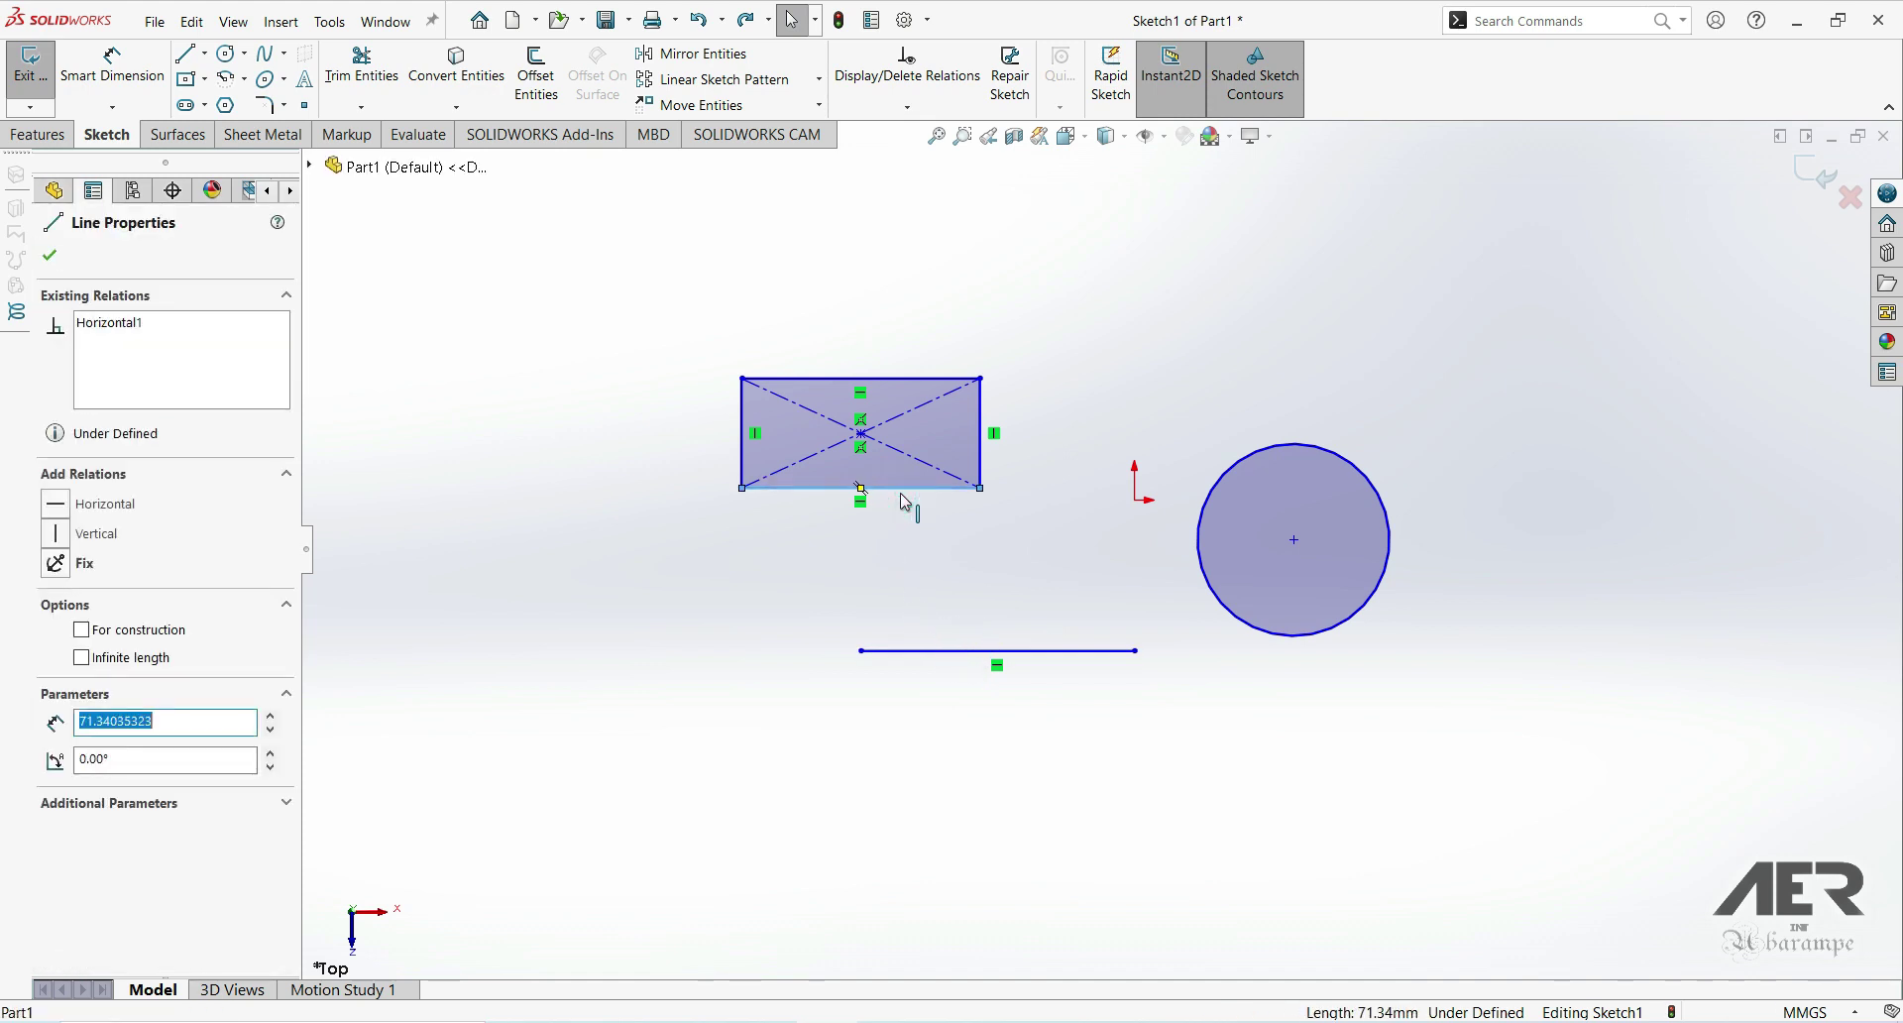
pyautogui.keyDown('ctrl'); pyautogui.click(972, 652); pyautogui.keyUp('ctrl')
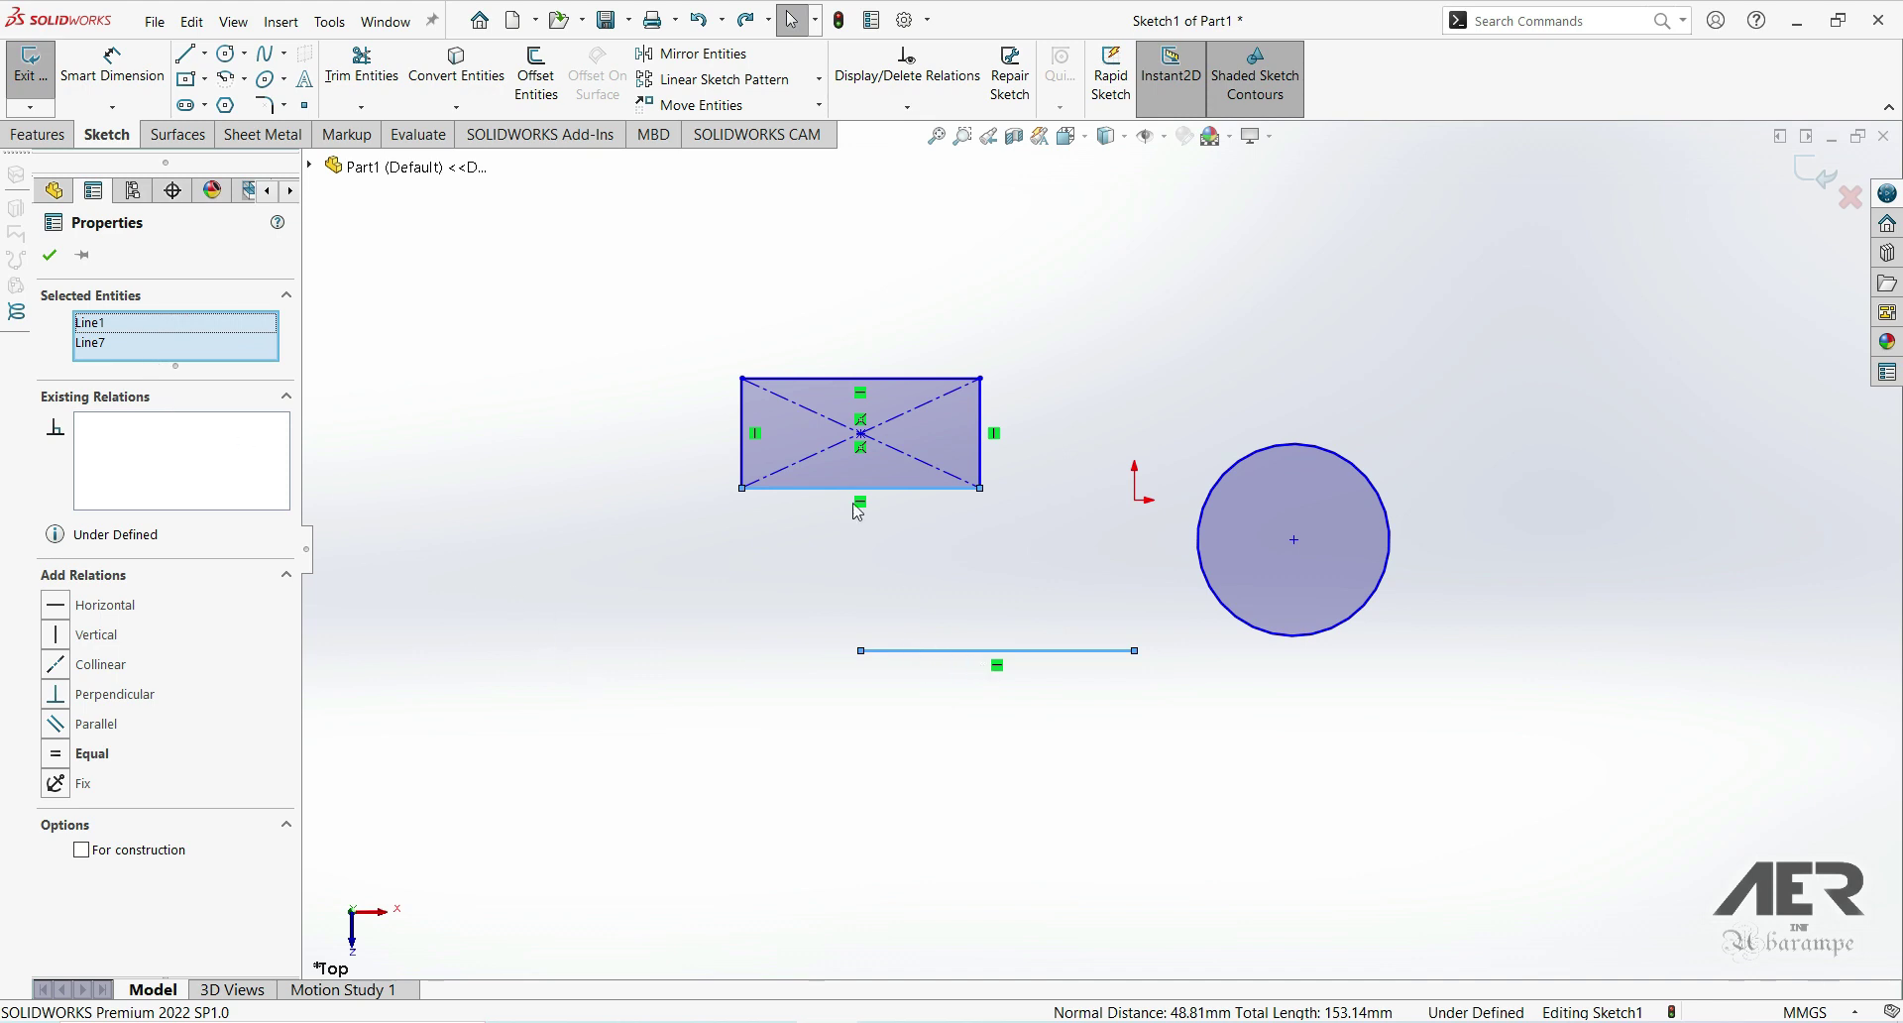
pyautogui.press('Delete')
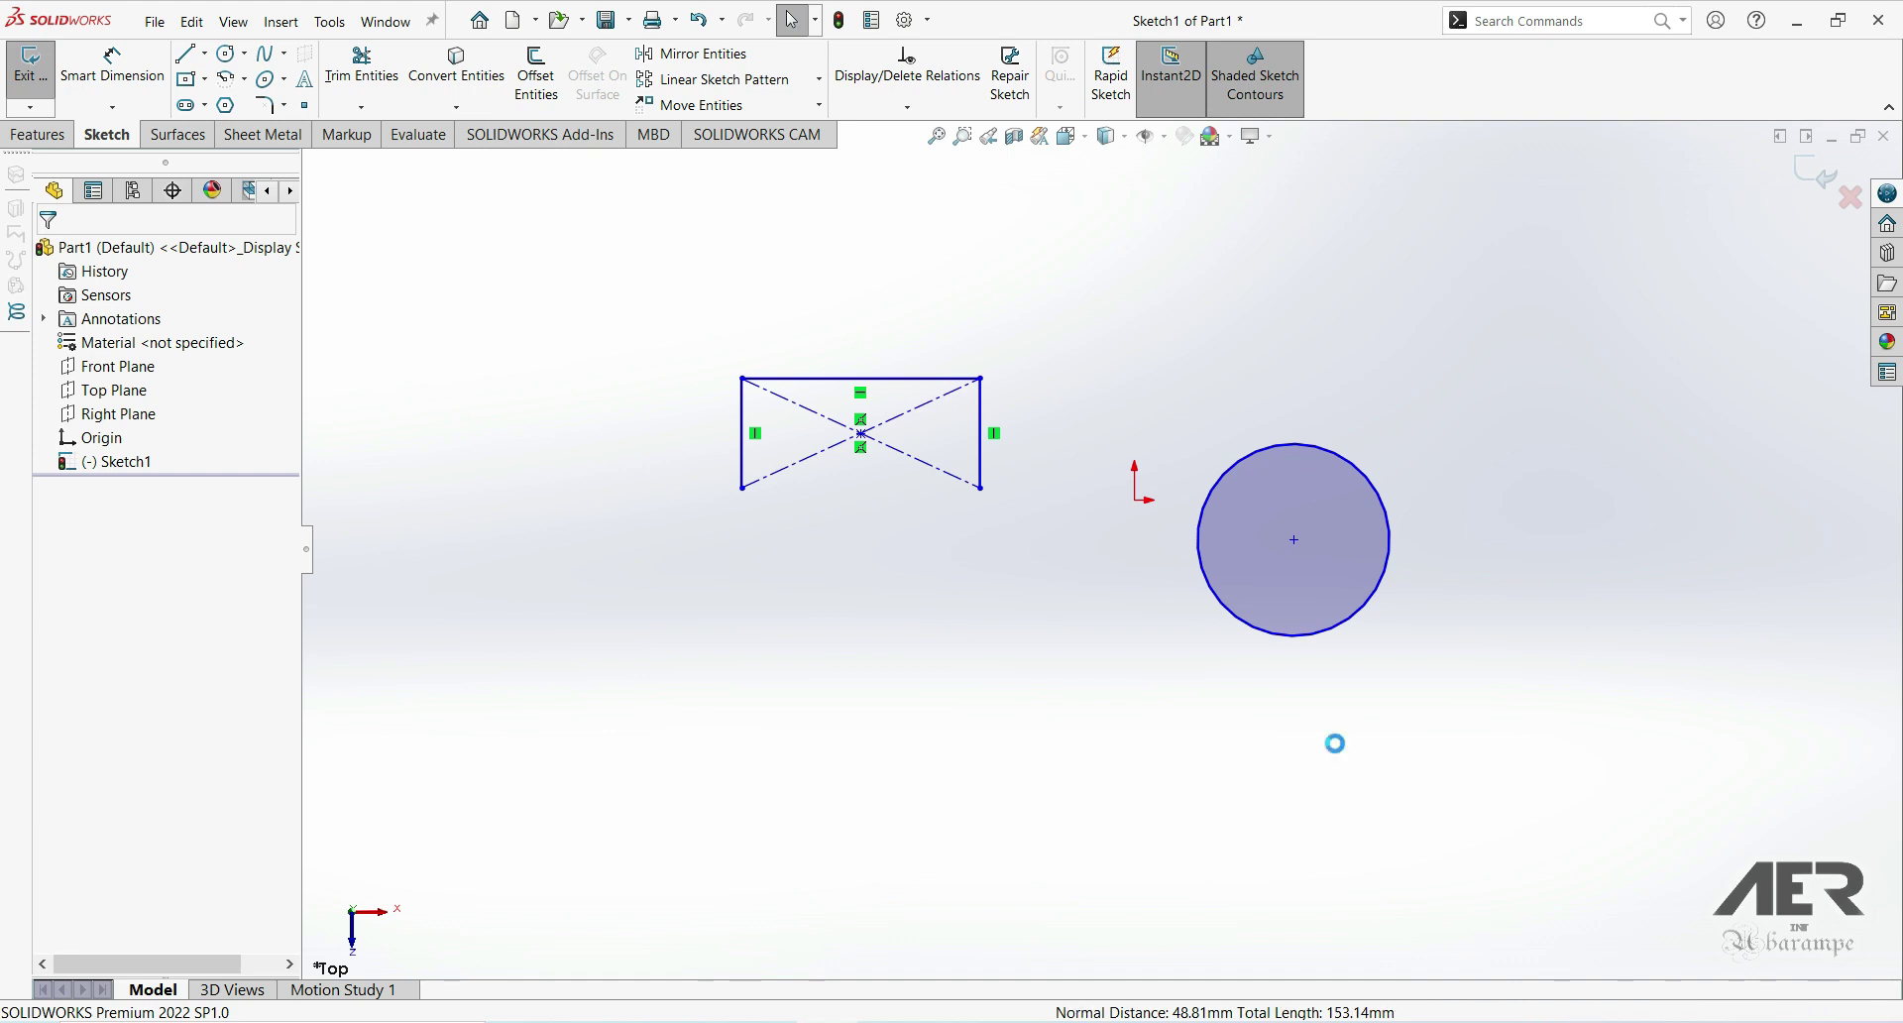
pyautogui.hotkey('ctrl', 'z')
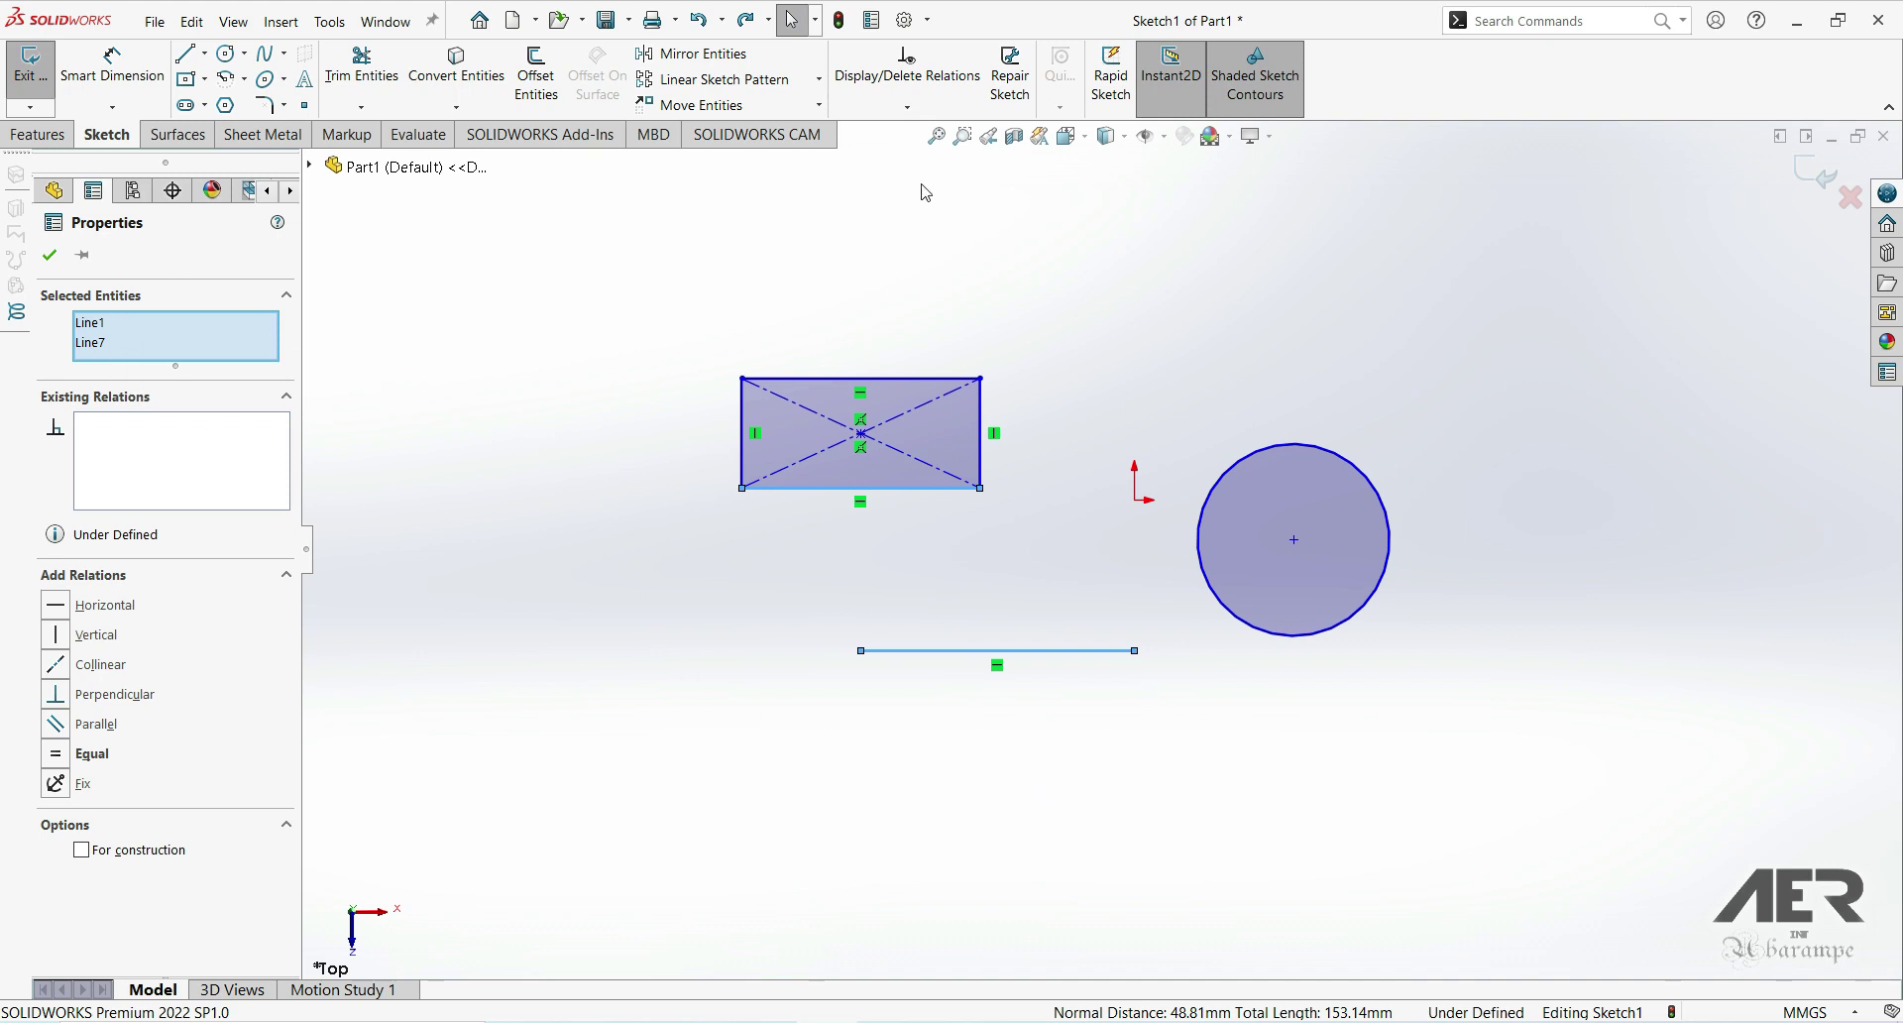
pyautogui.click(665, 354)
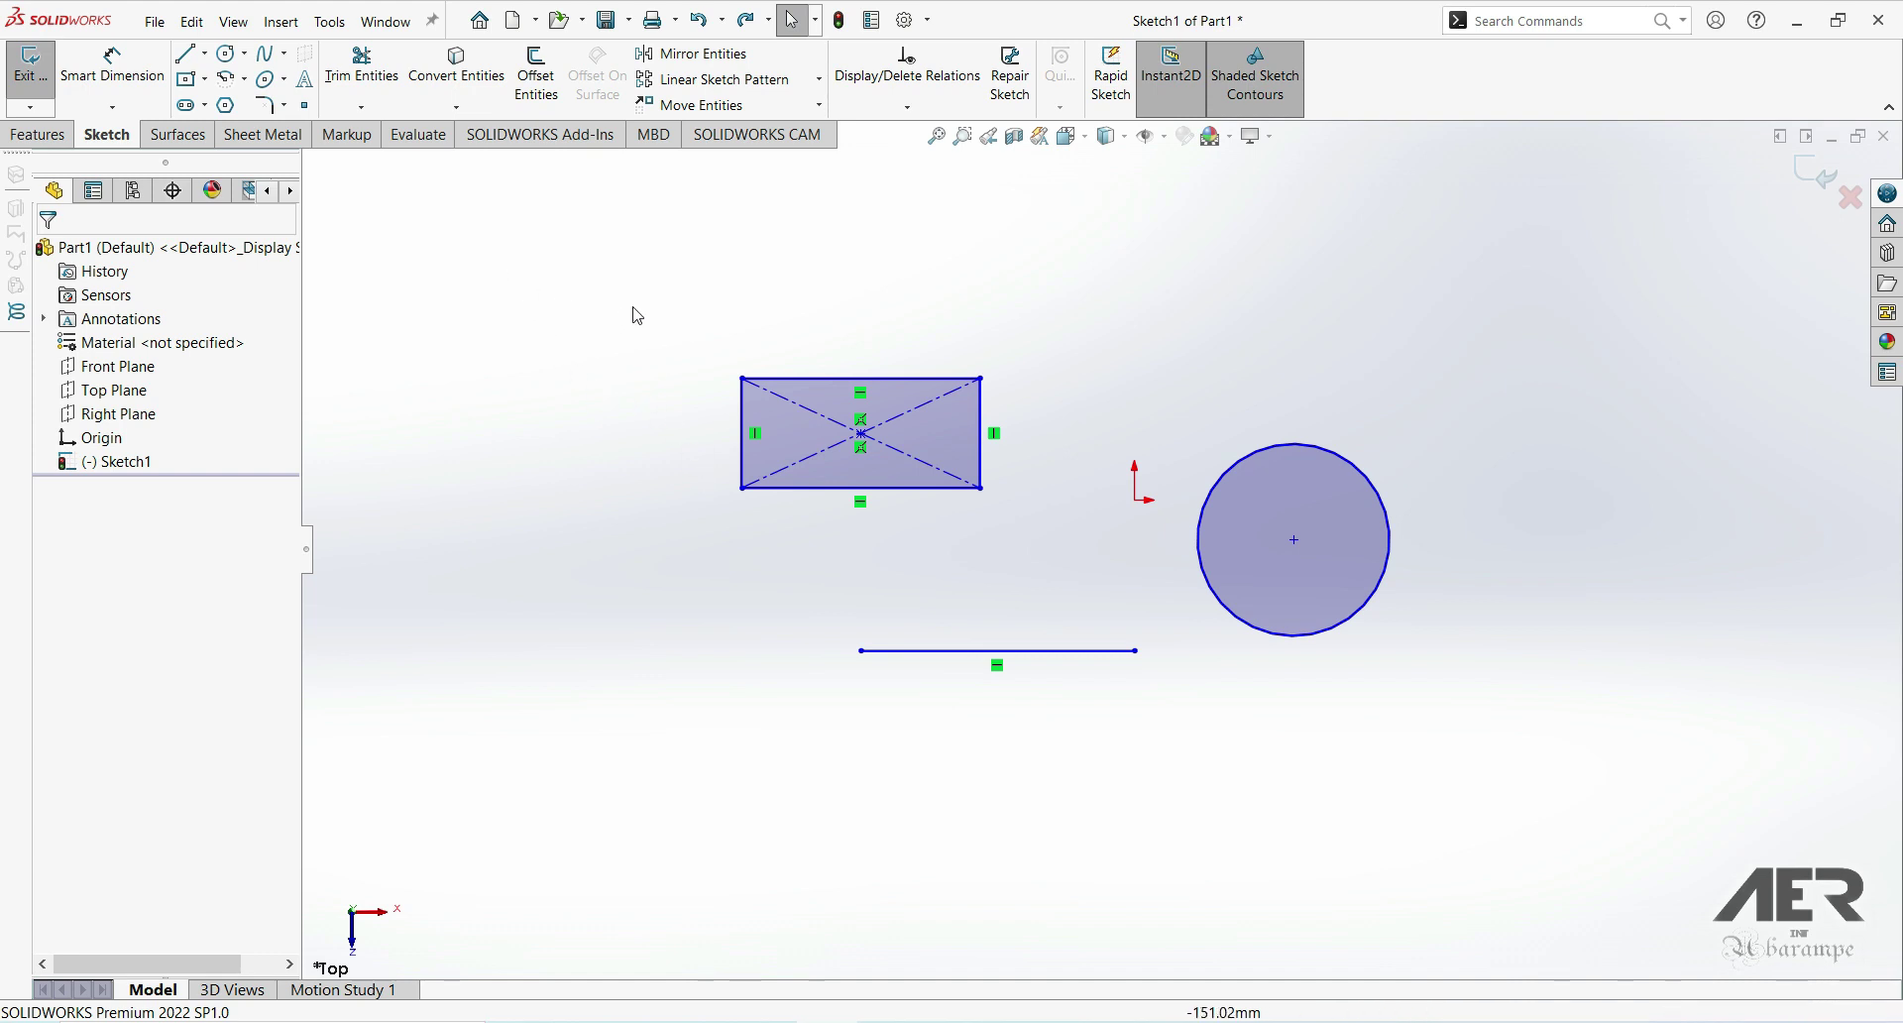
# Step: Select all sketch entities with one selection box around them, and clear the selection
pyautogui.press('z')
pyautogui.hotkey('shift', 'z')
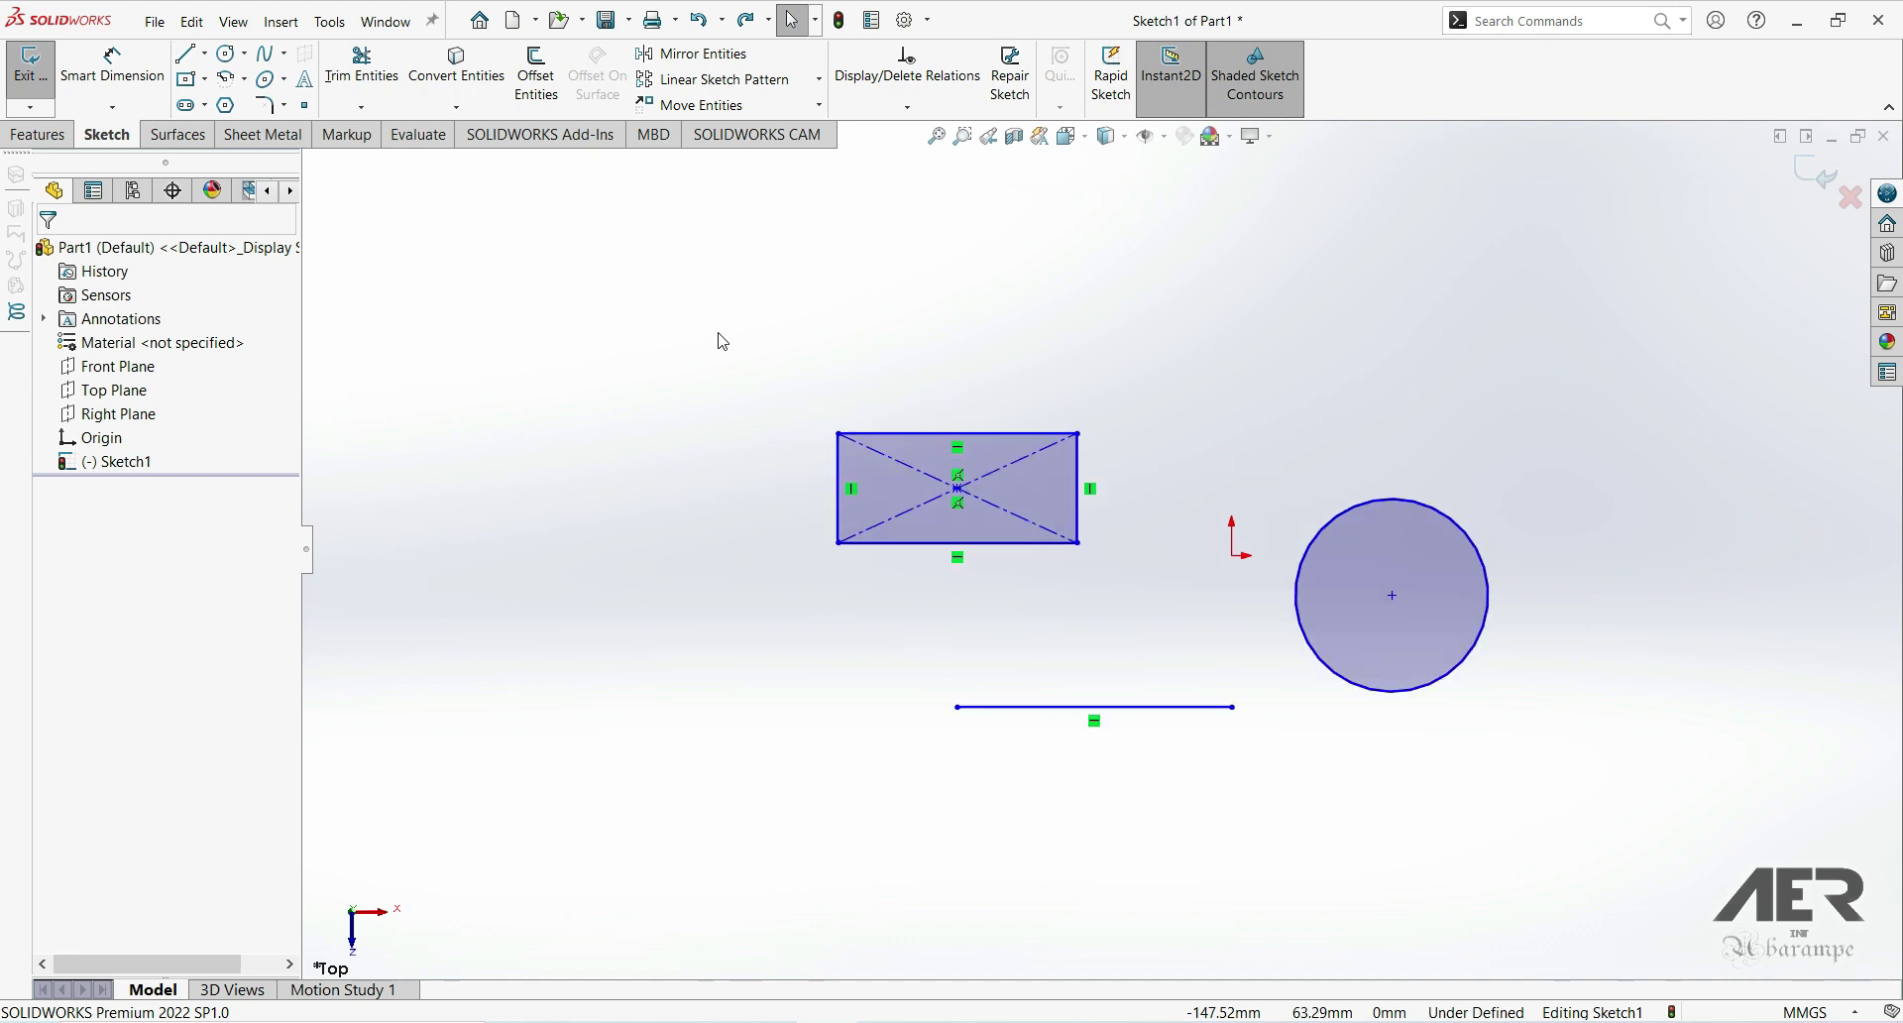
pyautogui.moveTo(689, 302); pyautogui.dragTo(1752, 904)
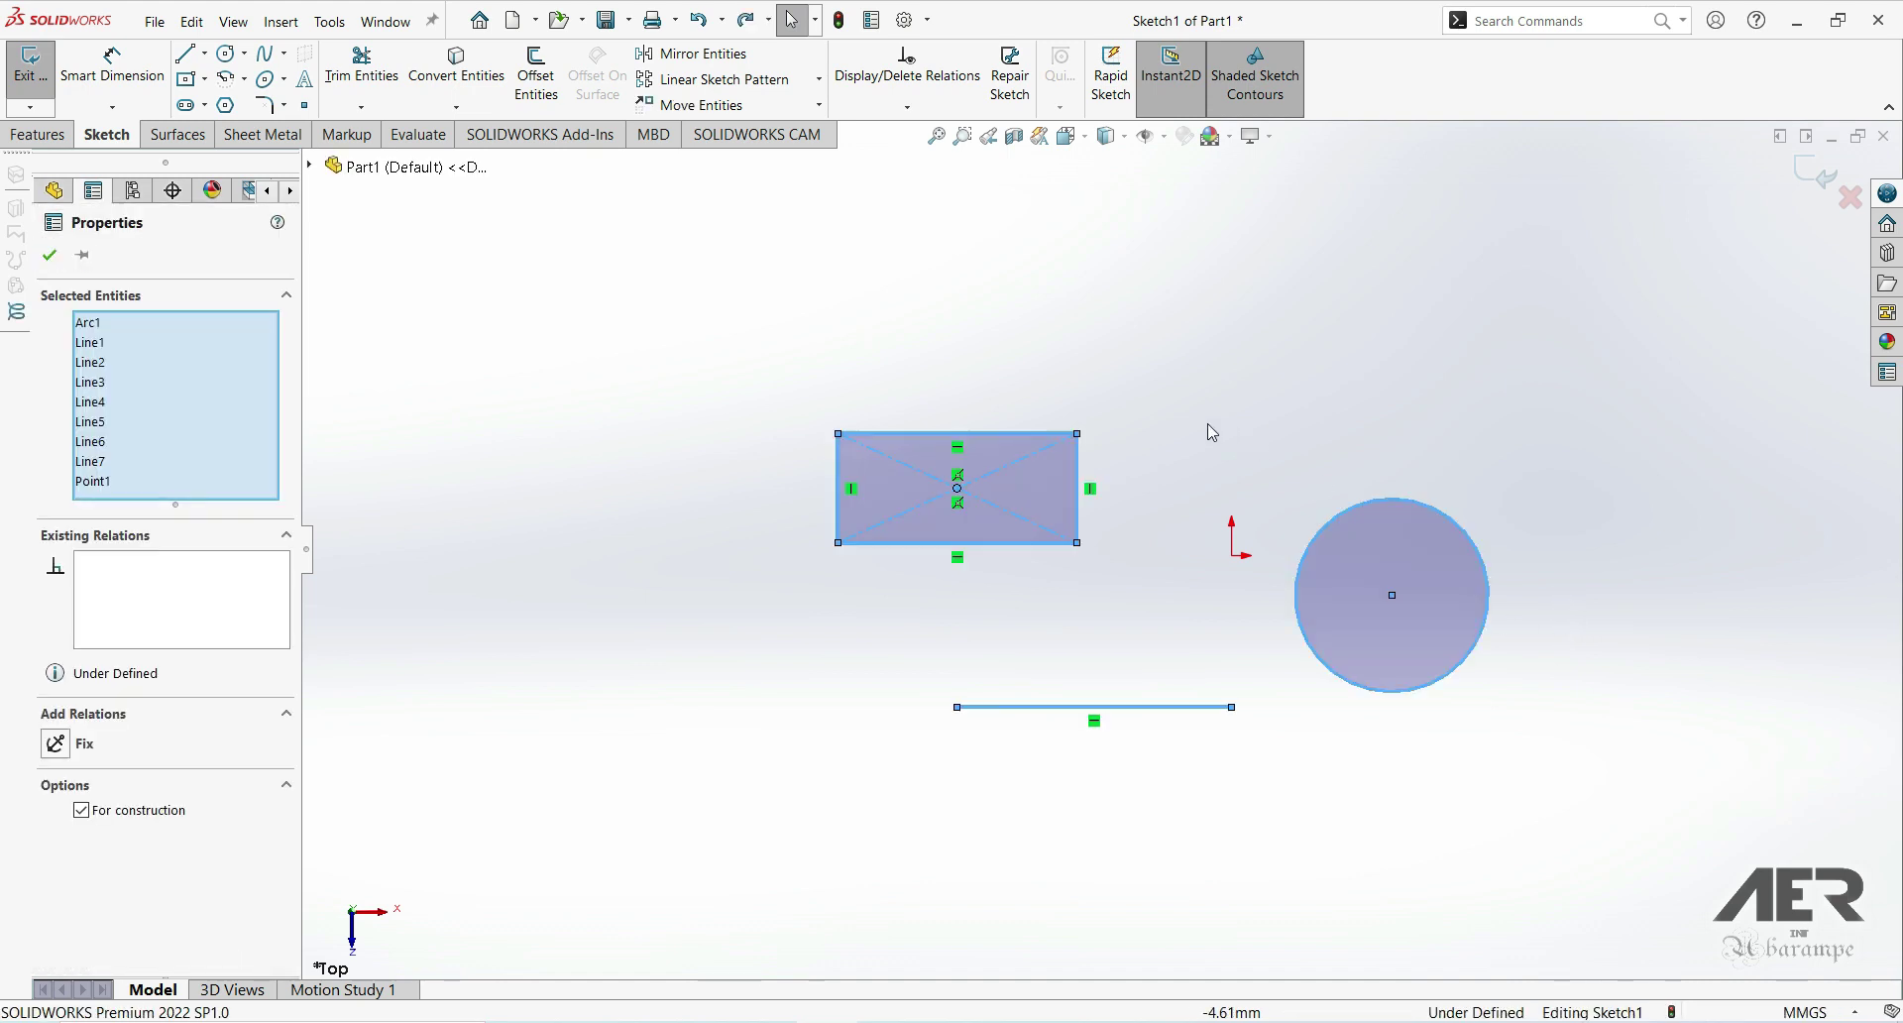
pyautogui.click(747, 374)
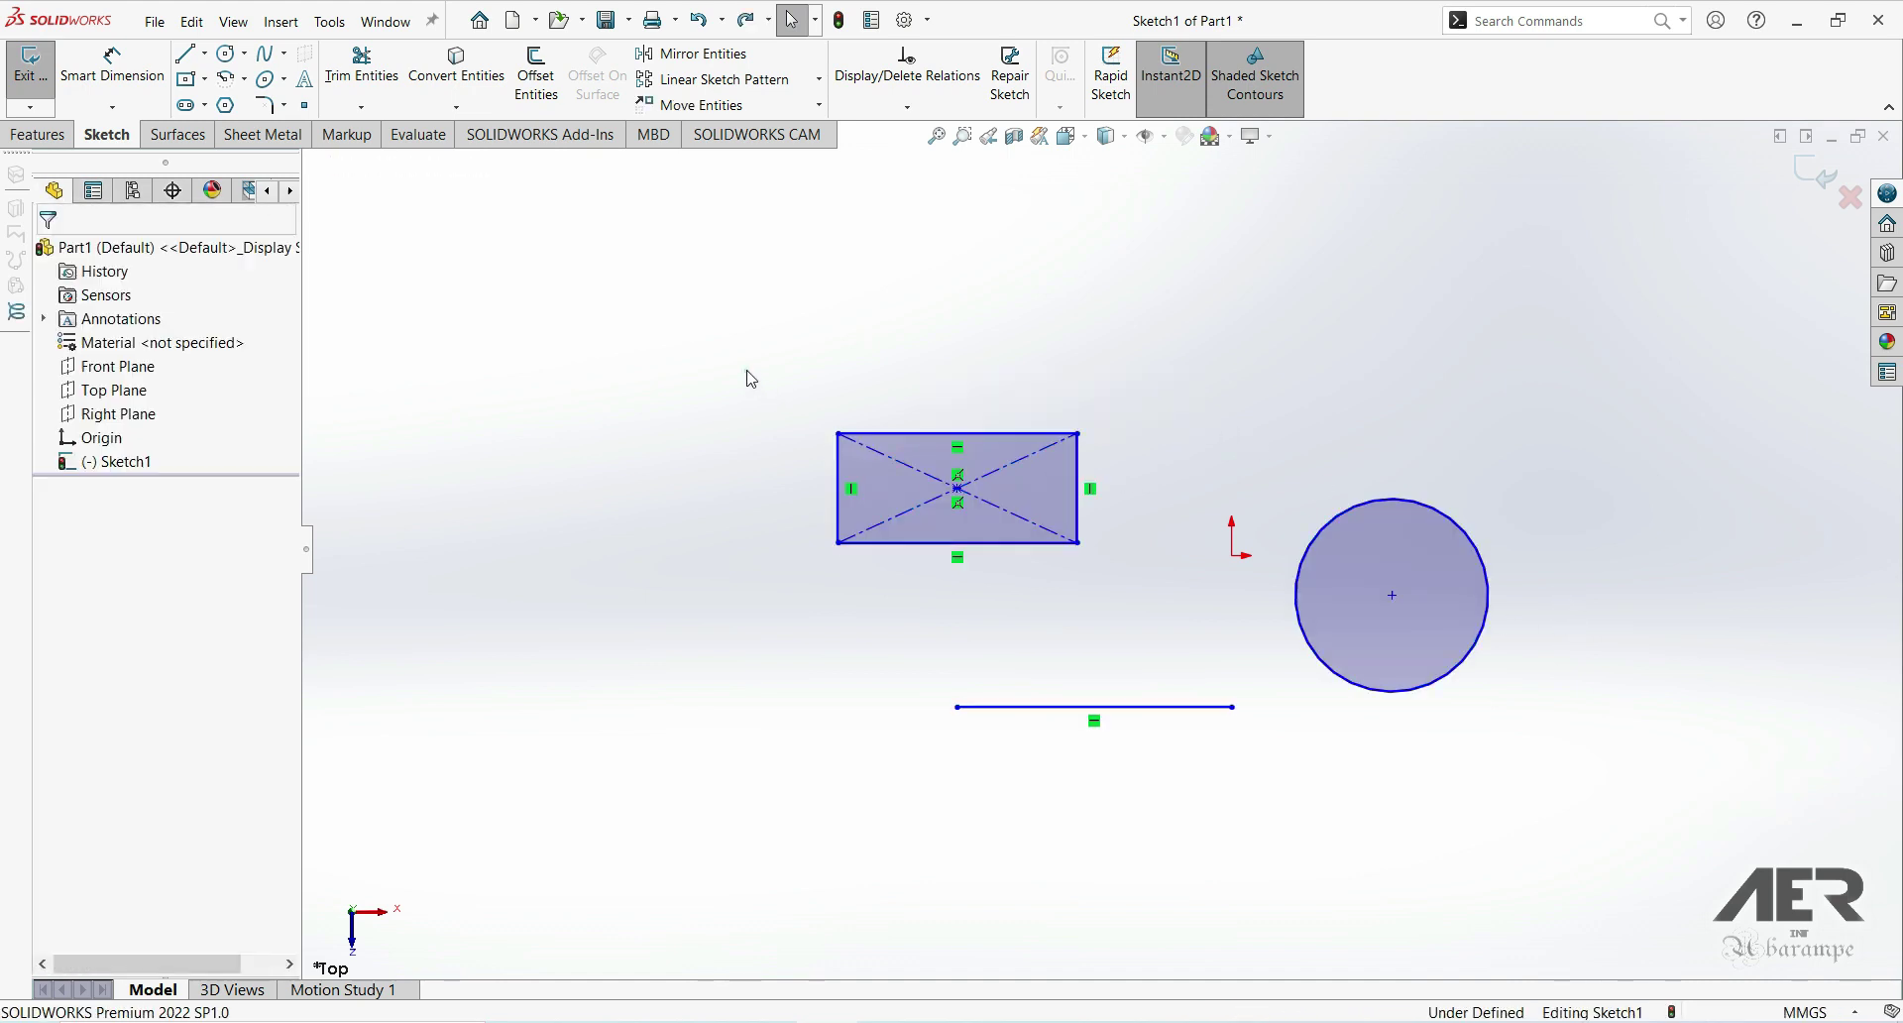
# Step: Delete all sketch entities at once with Select All, and undo the deletion
pyautogui.hotkey('ctrl', 'a')
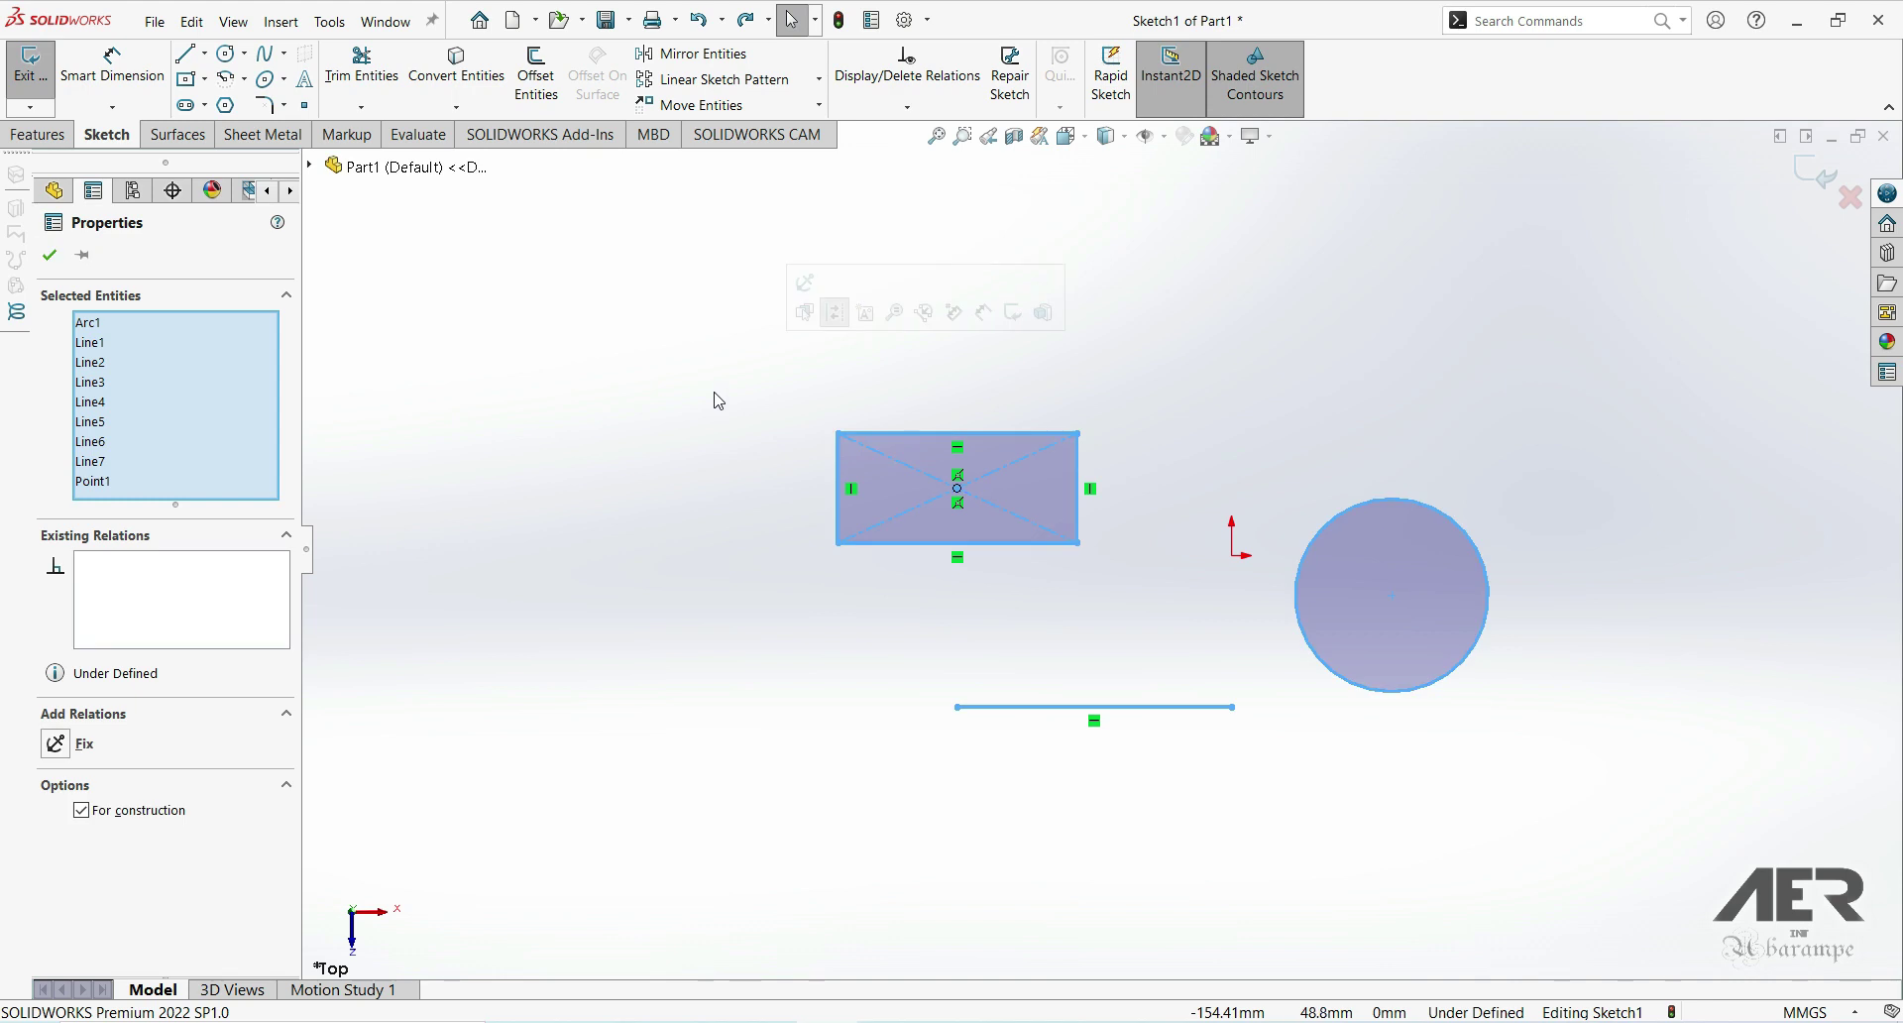
pyautogui.press('Delete')
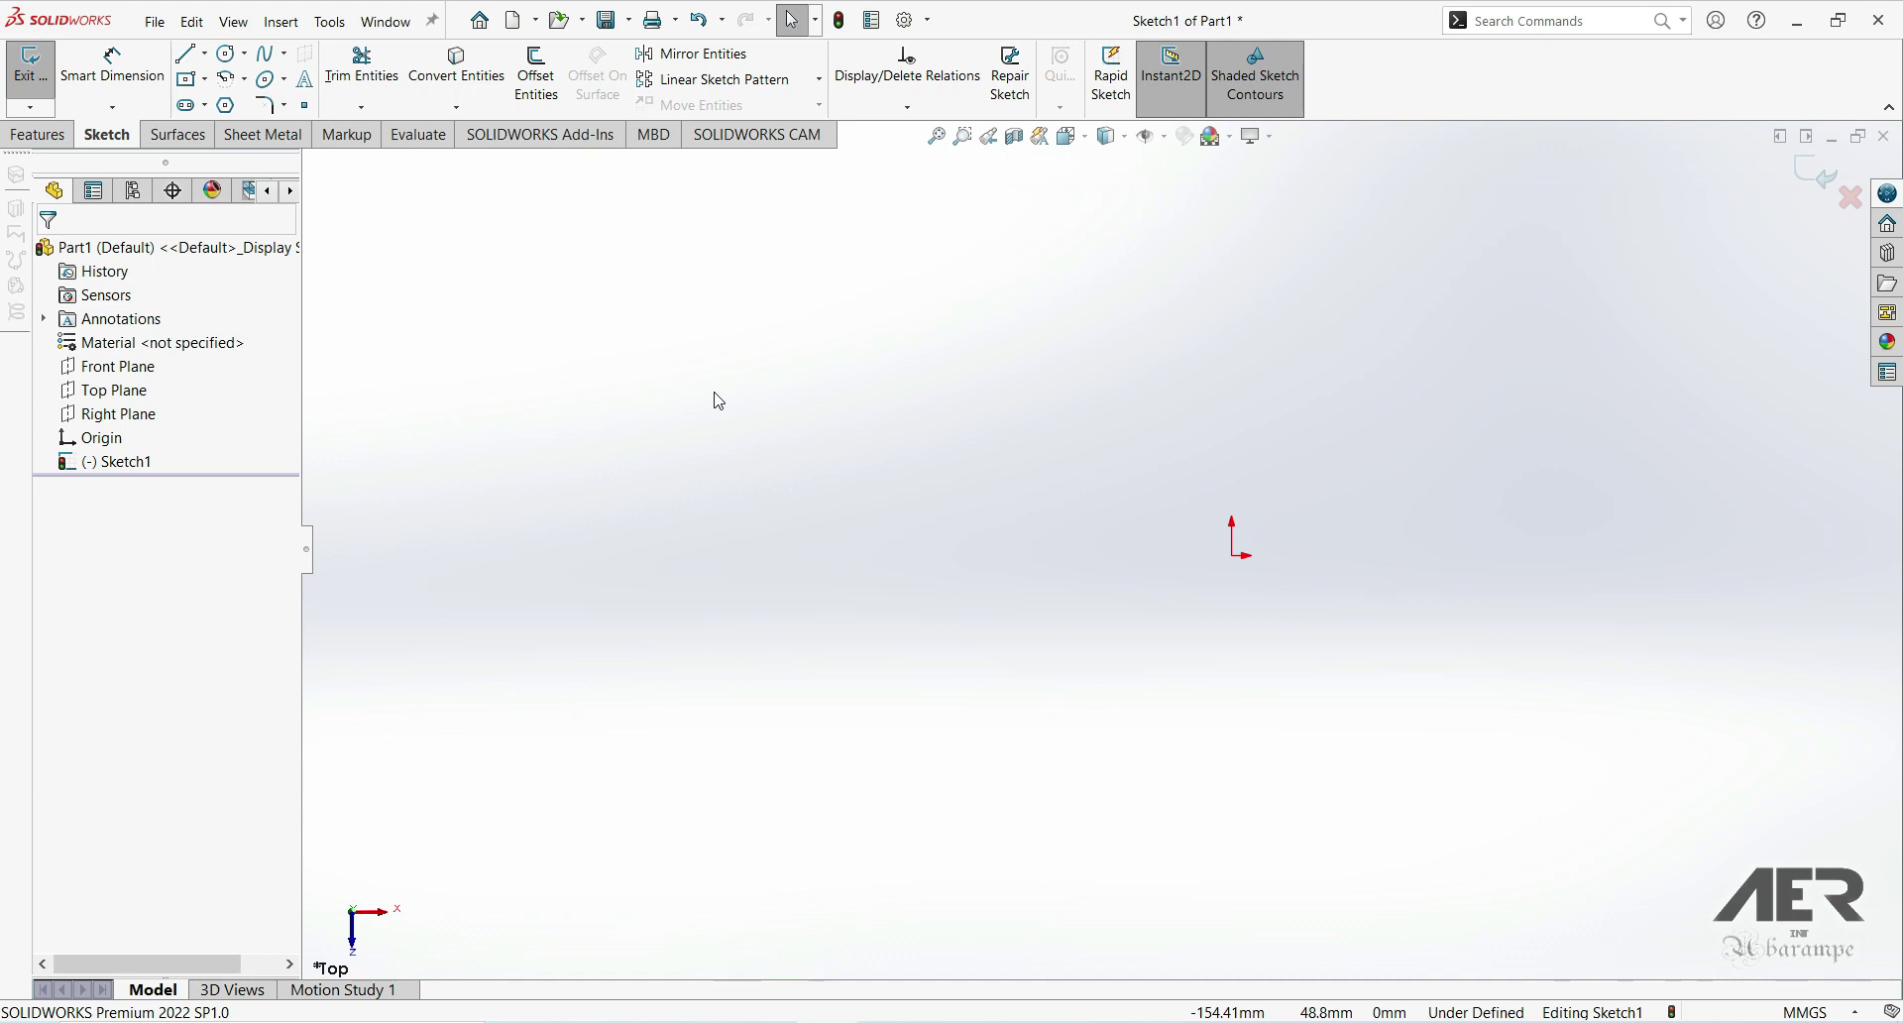
pyautogui.hotkey('ctrl', 'z')
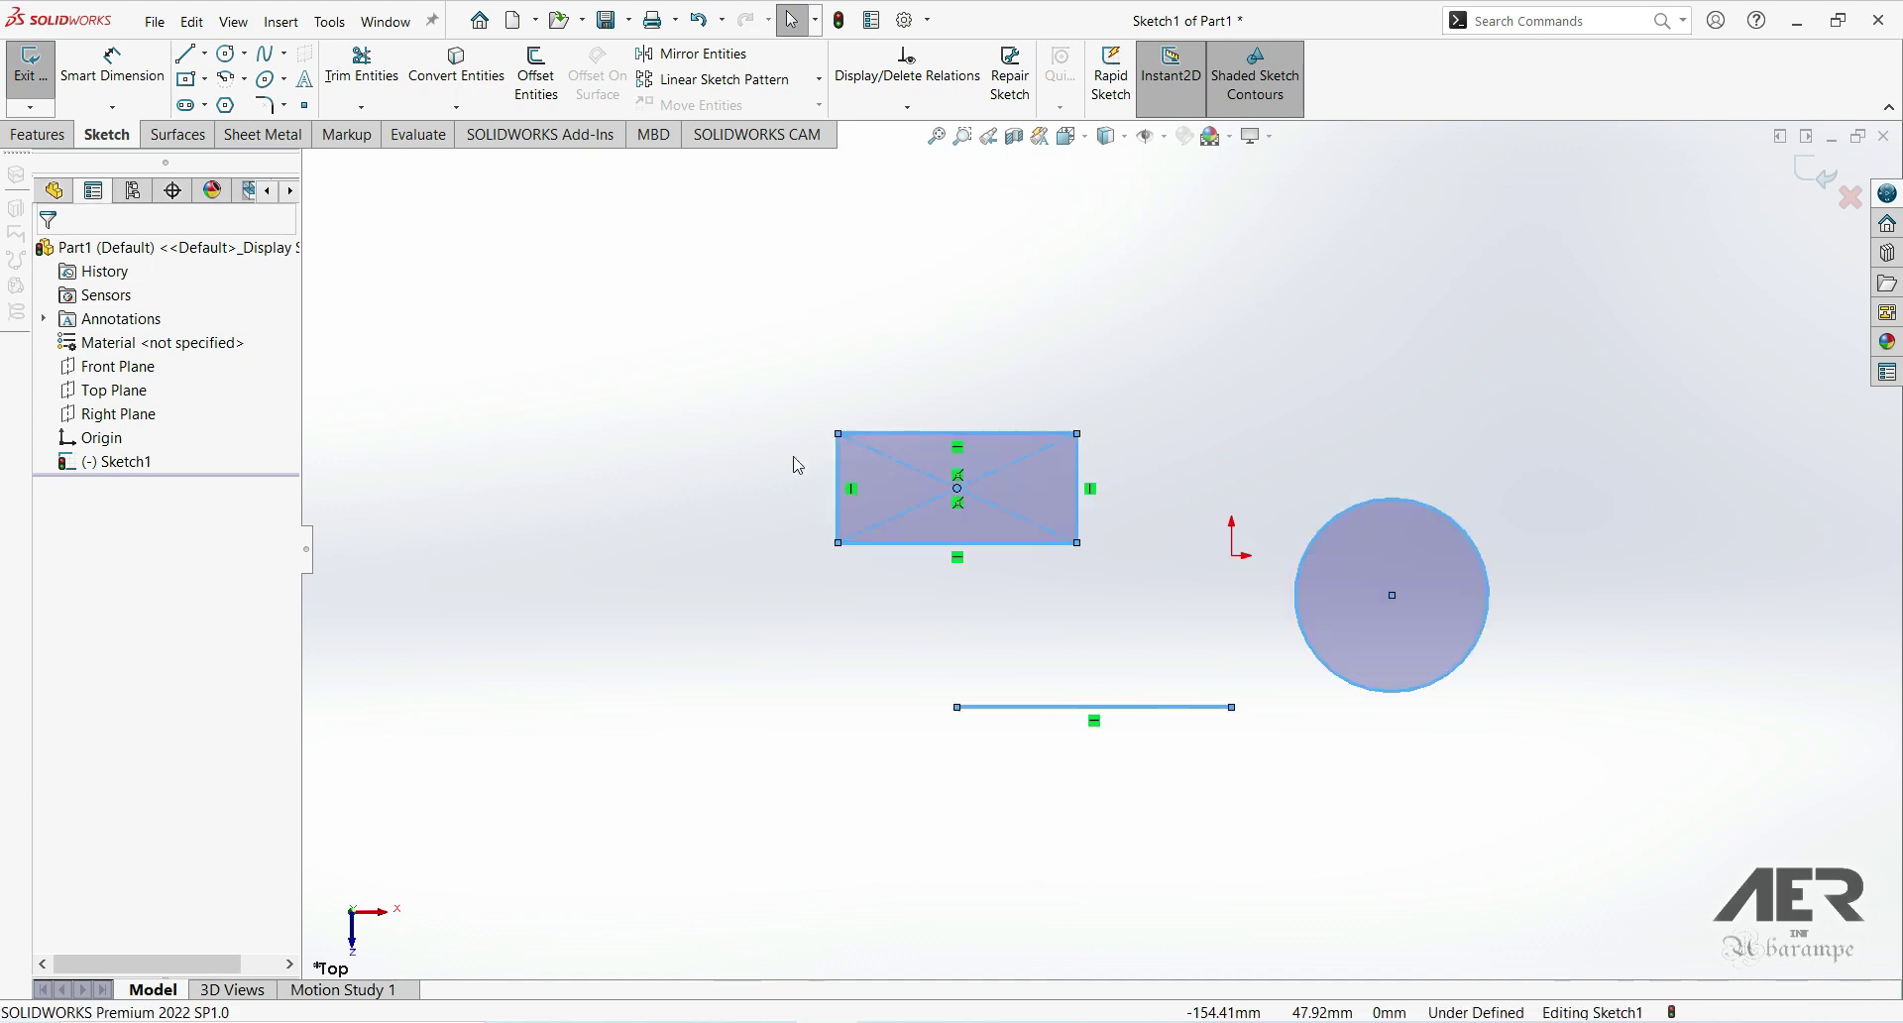
pyautogui.scroll(-1, 1448, 691)
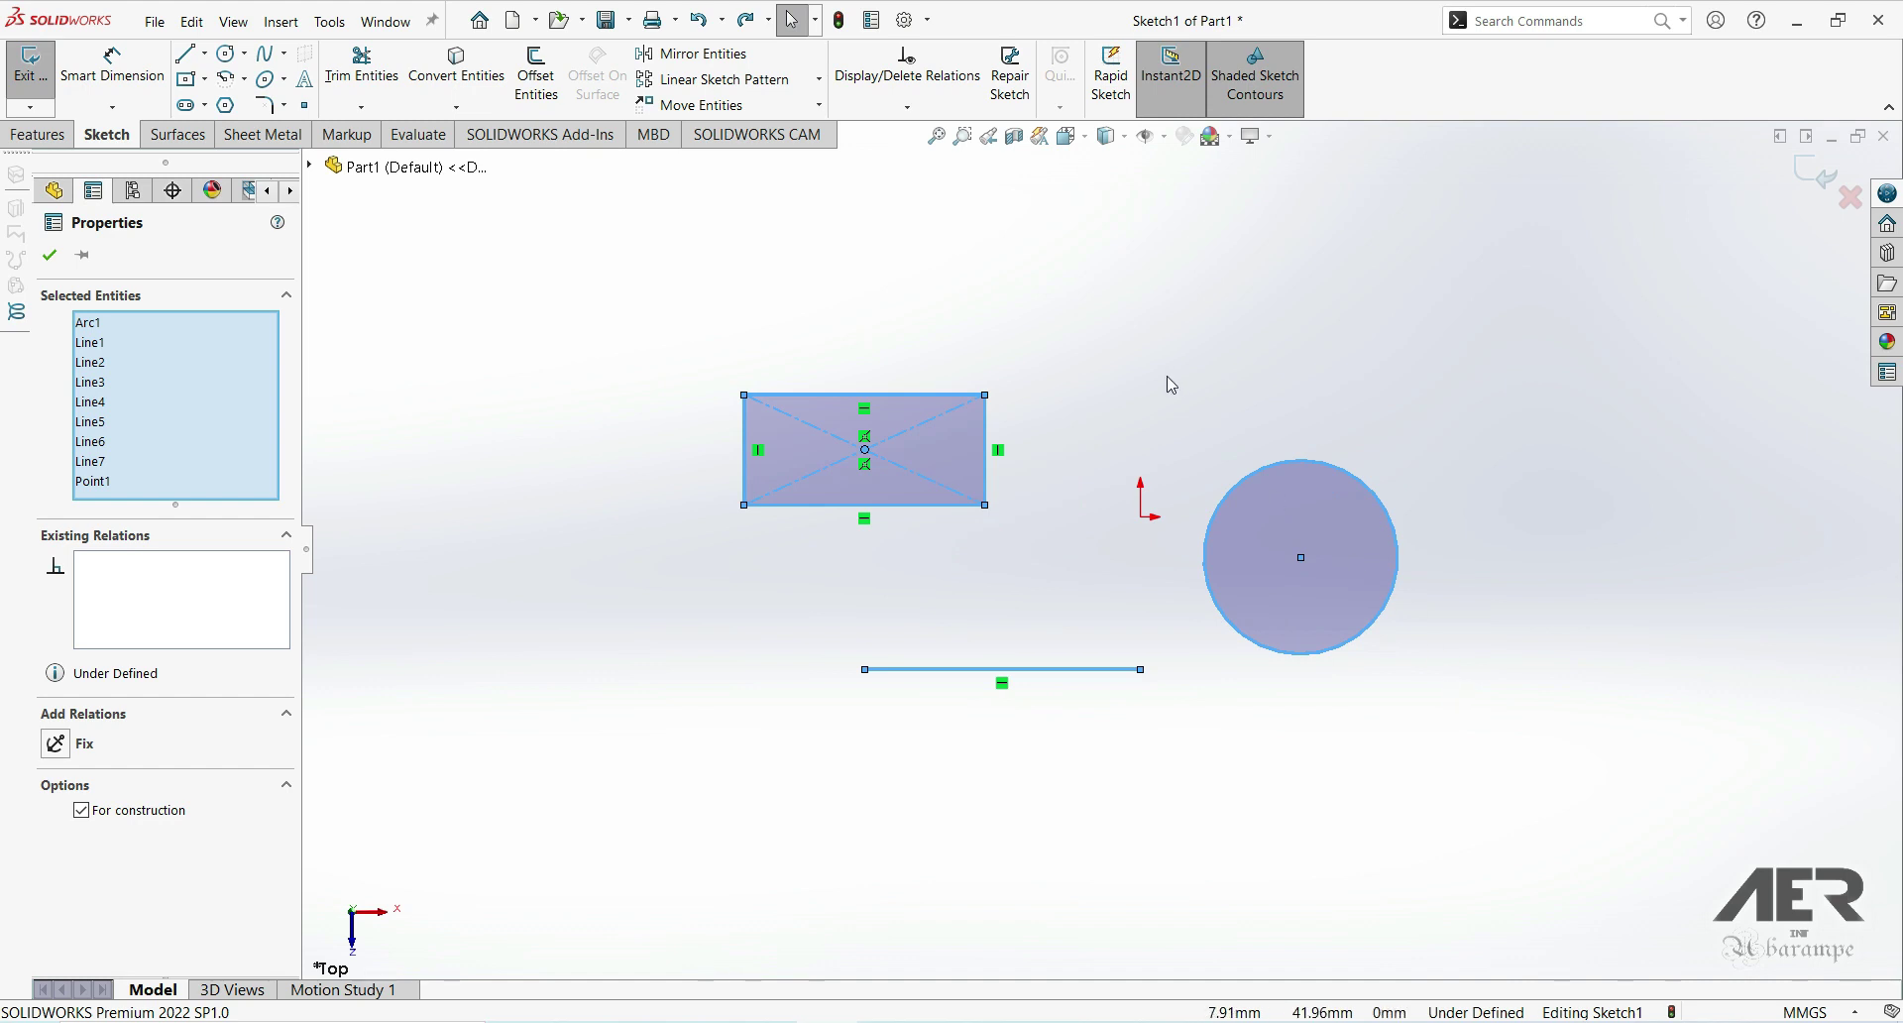
pyautogui.scroll(-1, 1088, 330)
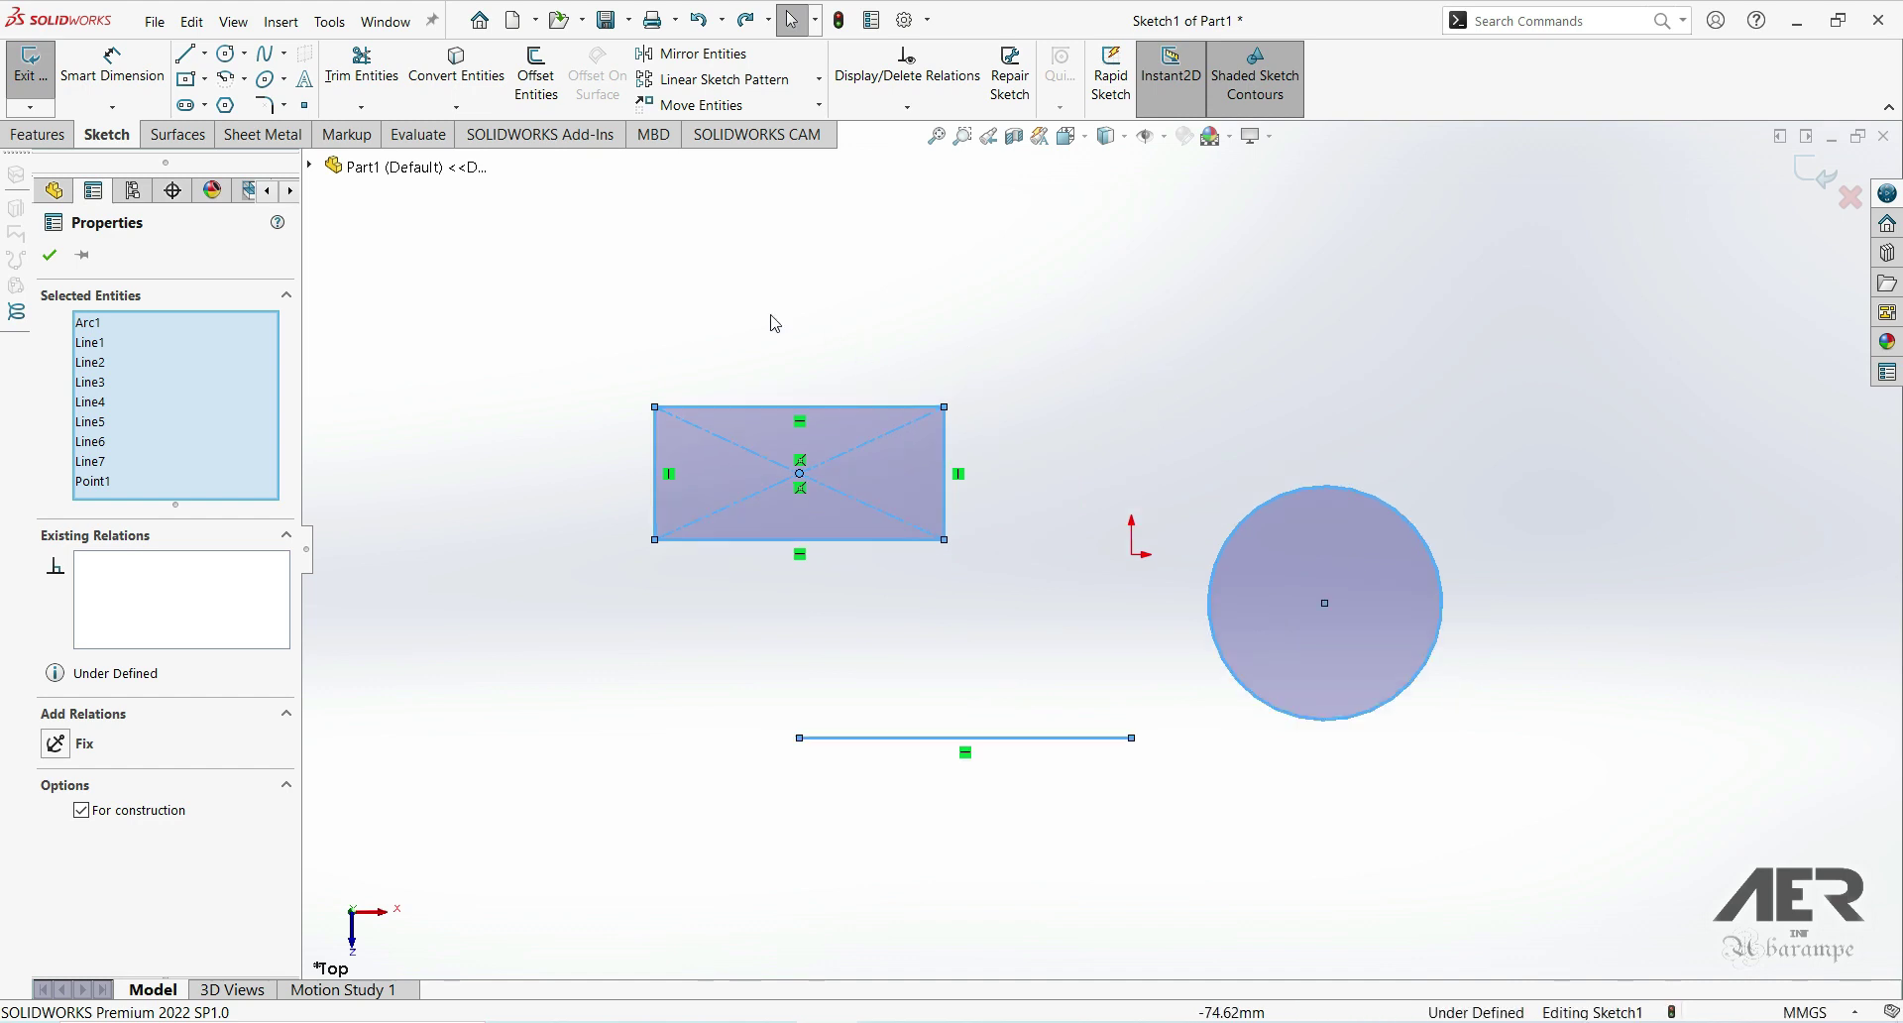
# Step: Clear the selection, zoom the sketch view in and out, and bring all entities back into view with Zoom to Fit
pyautogui.click(445, 296)
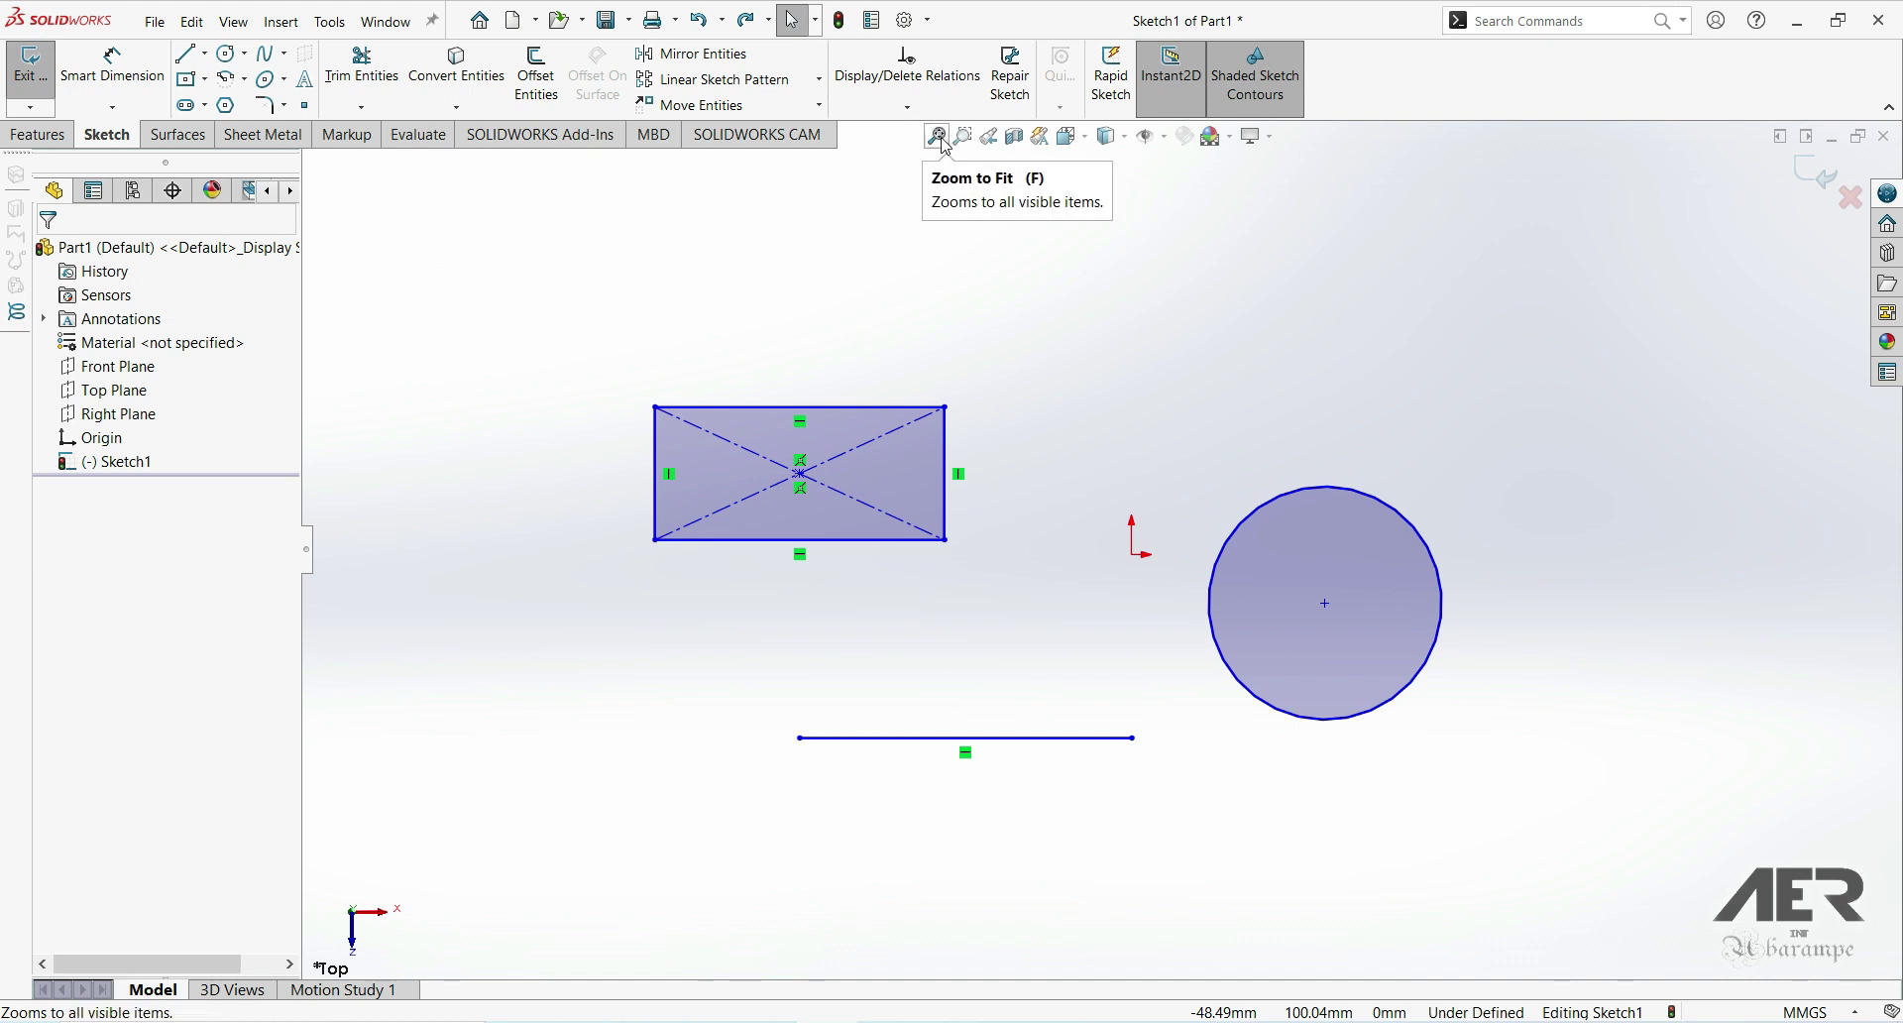
pyautogui.scroll(2, 1016, 434)
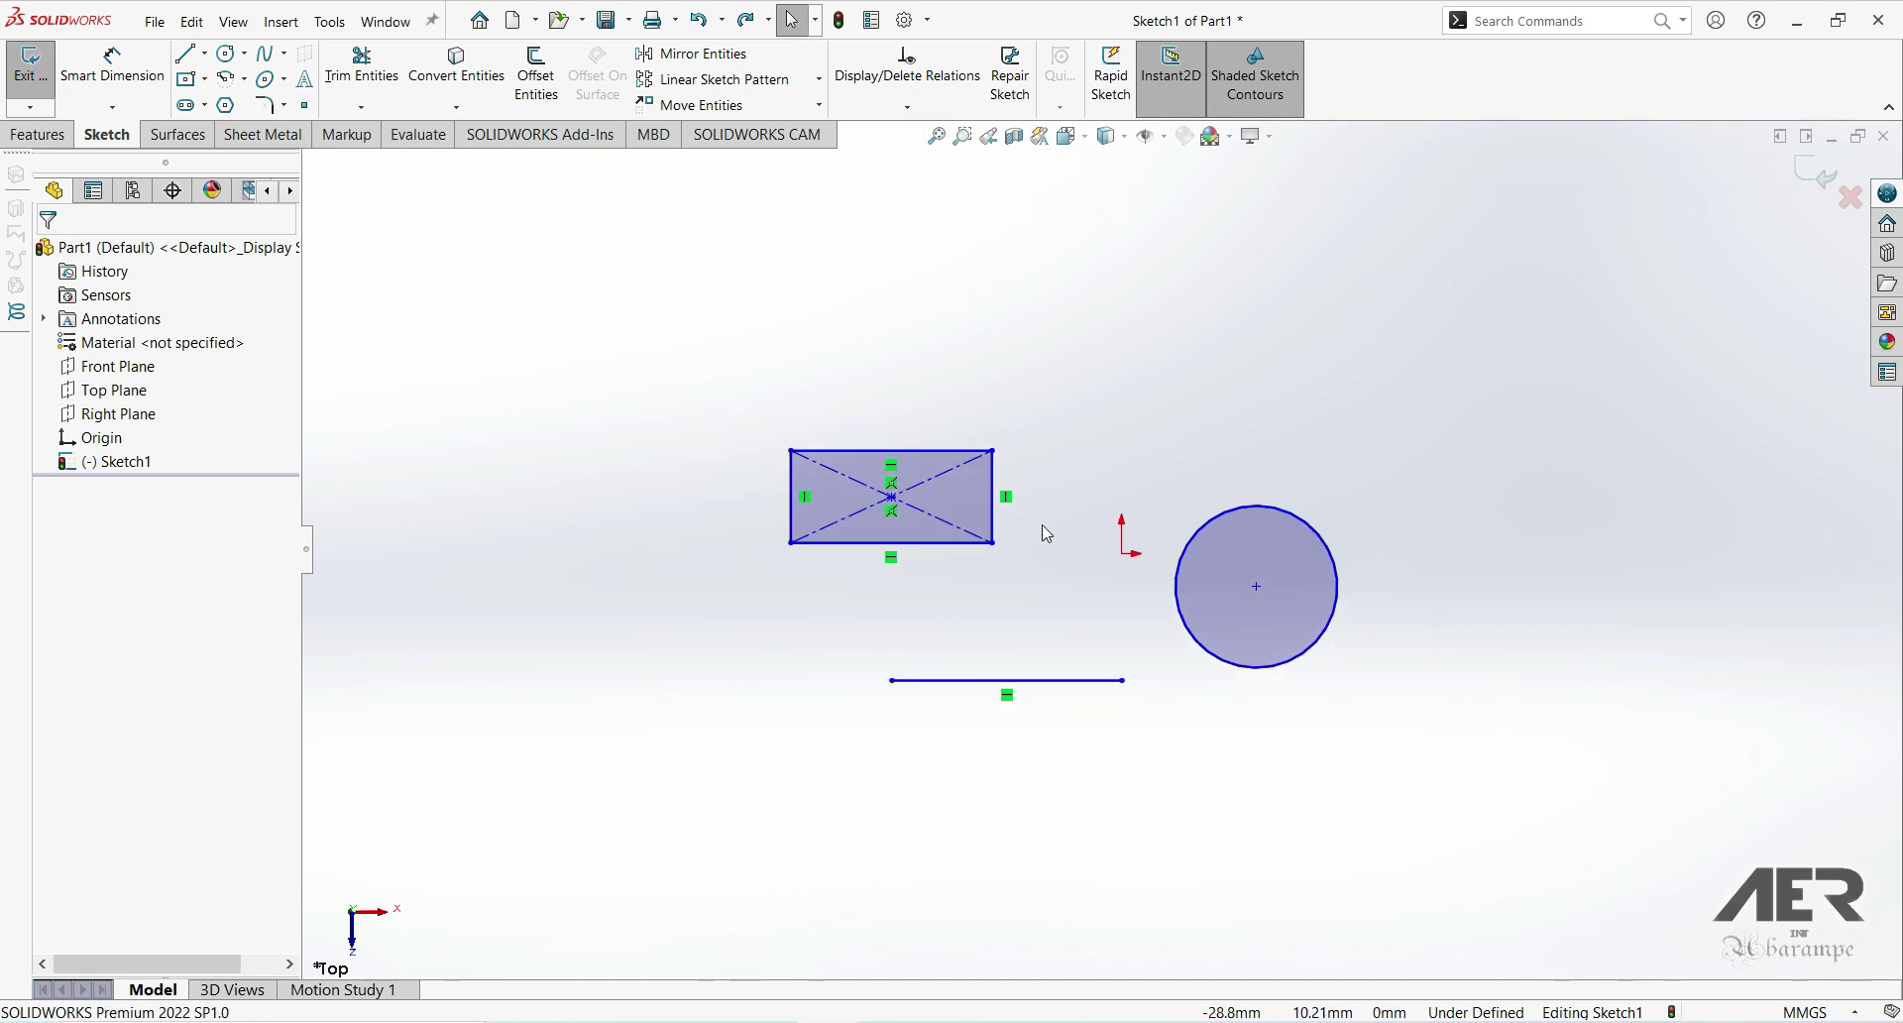
pyautogui.scroll(-1, 1048, 535)
pyautogui.scroll(2, 1049, 531)
pyautogui.scroll(-2, 1054, 531)
pyautogui.scroll(3, 1075, 522)
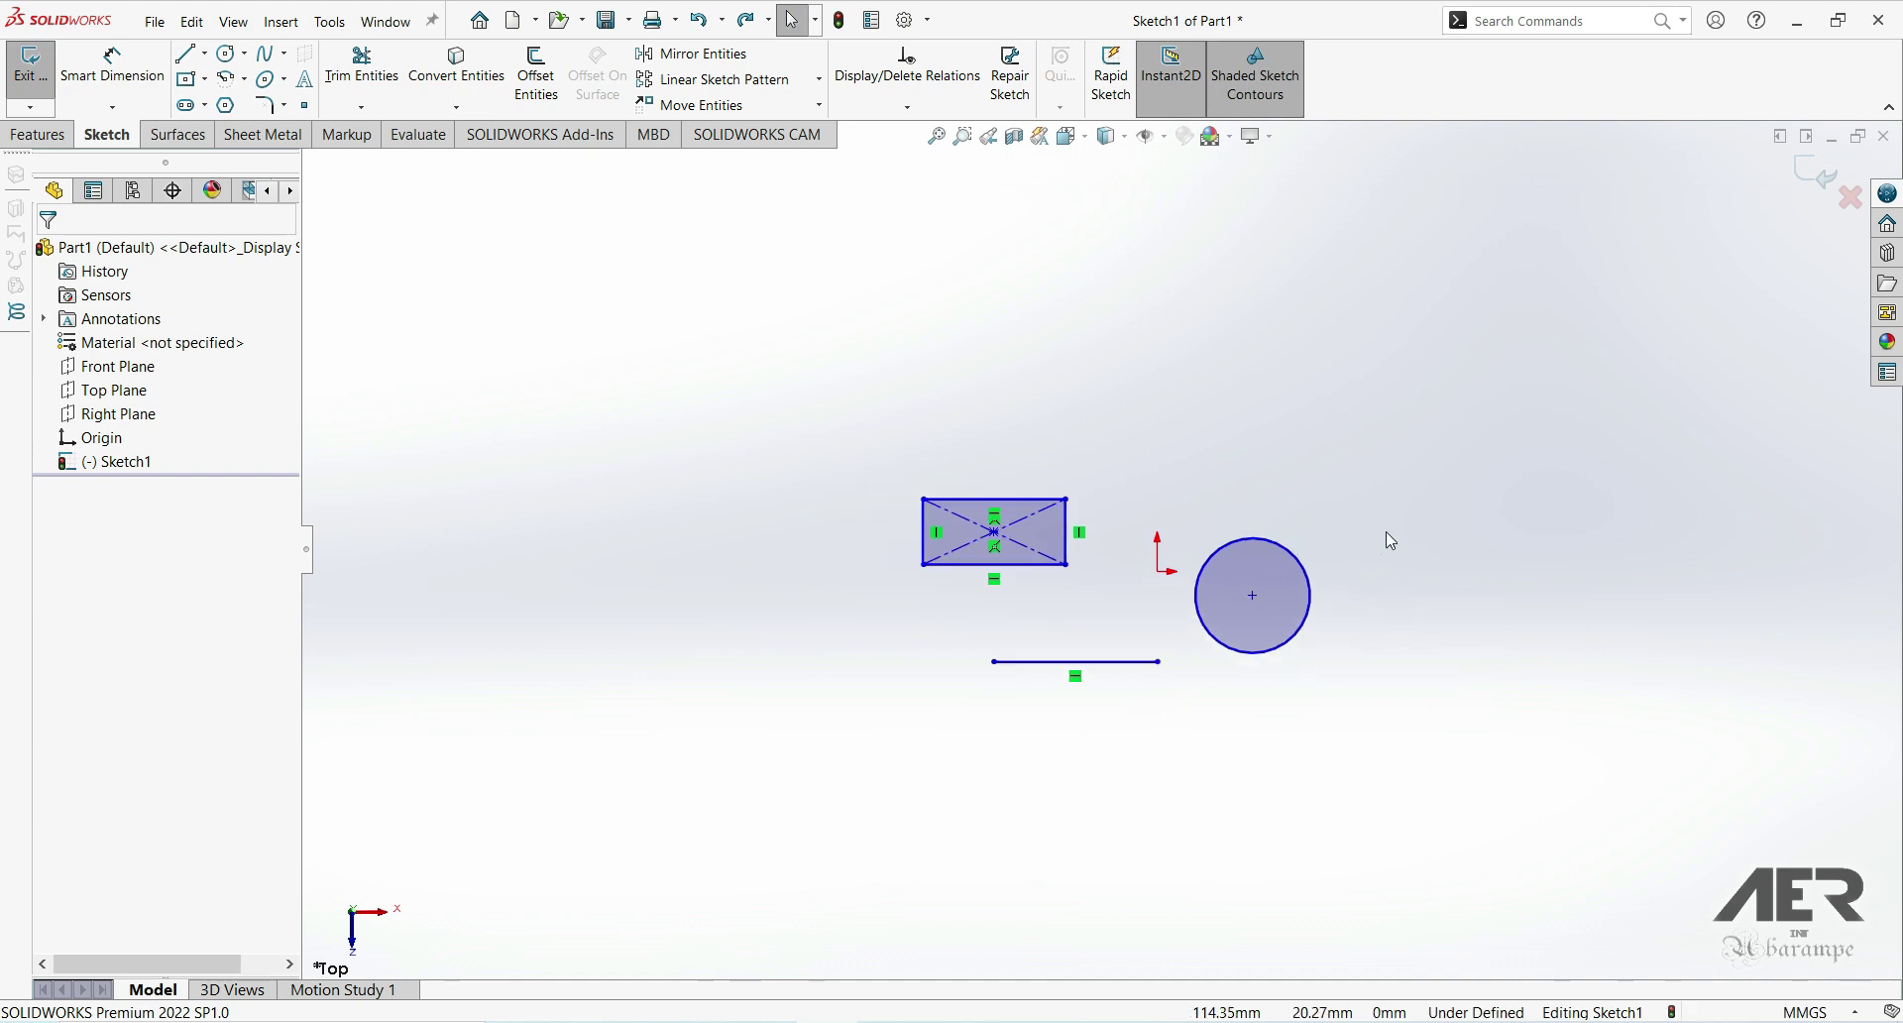
pyautogui.scroll(1, 1438, 531)
pyautogui.scroll(2, 1467, 551)
pyautogui.scroll(-5, 1318, 553)
pyautogui.scroll(-1, 1140, 555)
pyautogui.scroll(1, 842, 610)
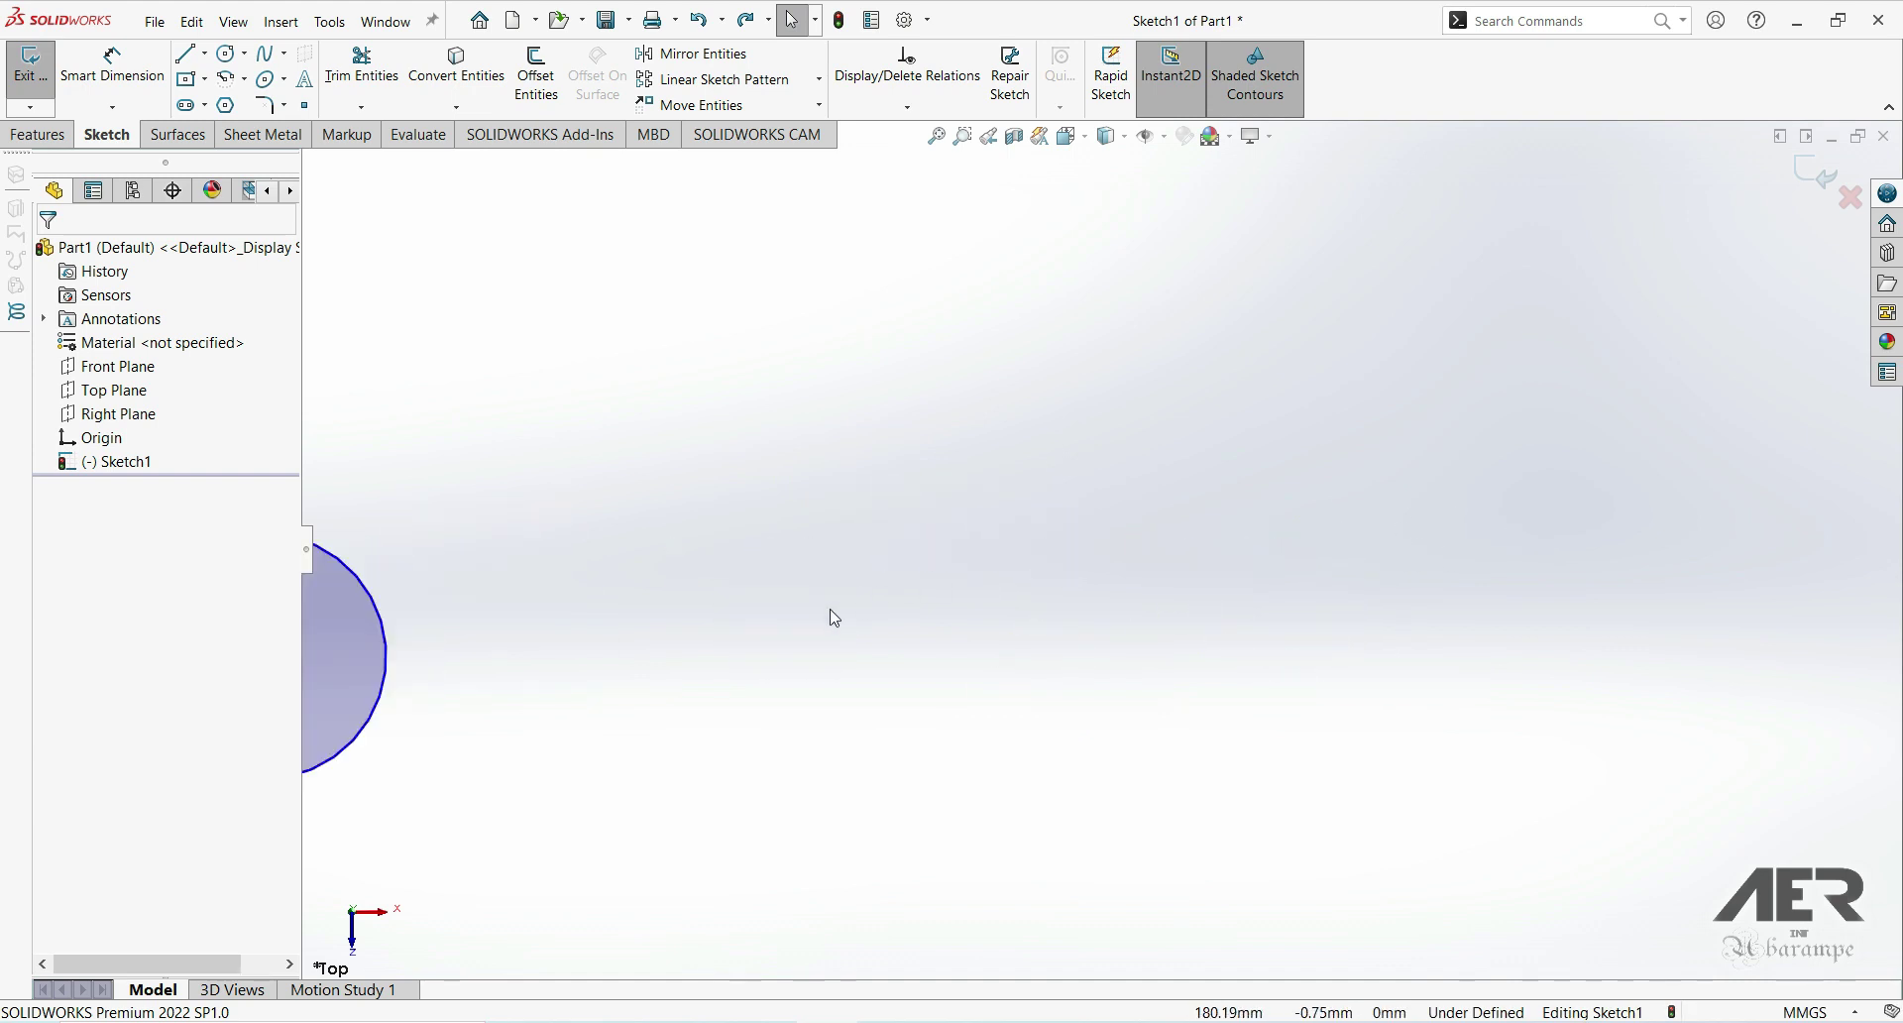
pyautogui.click(939, 139)
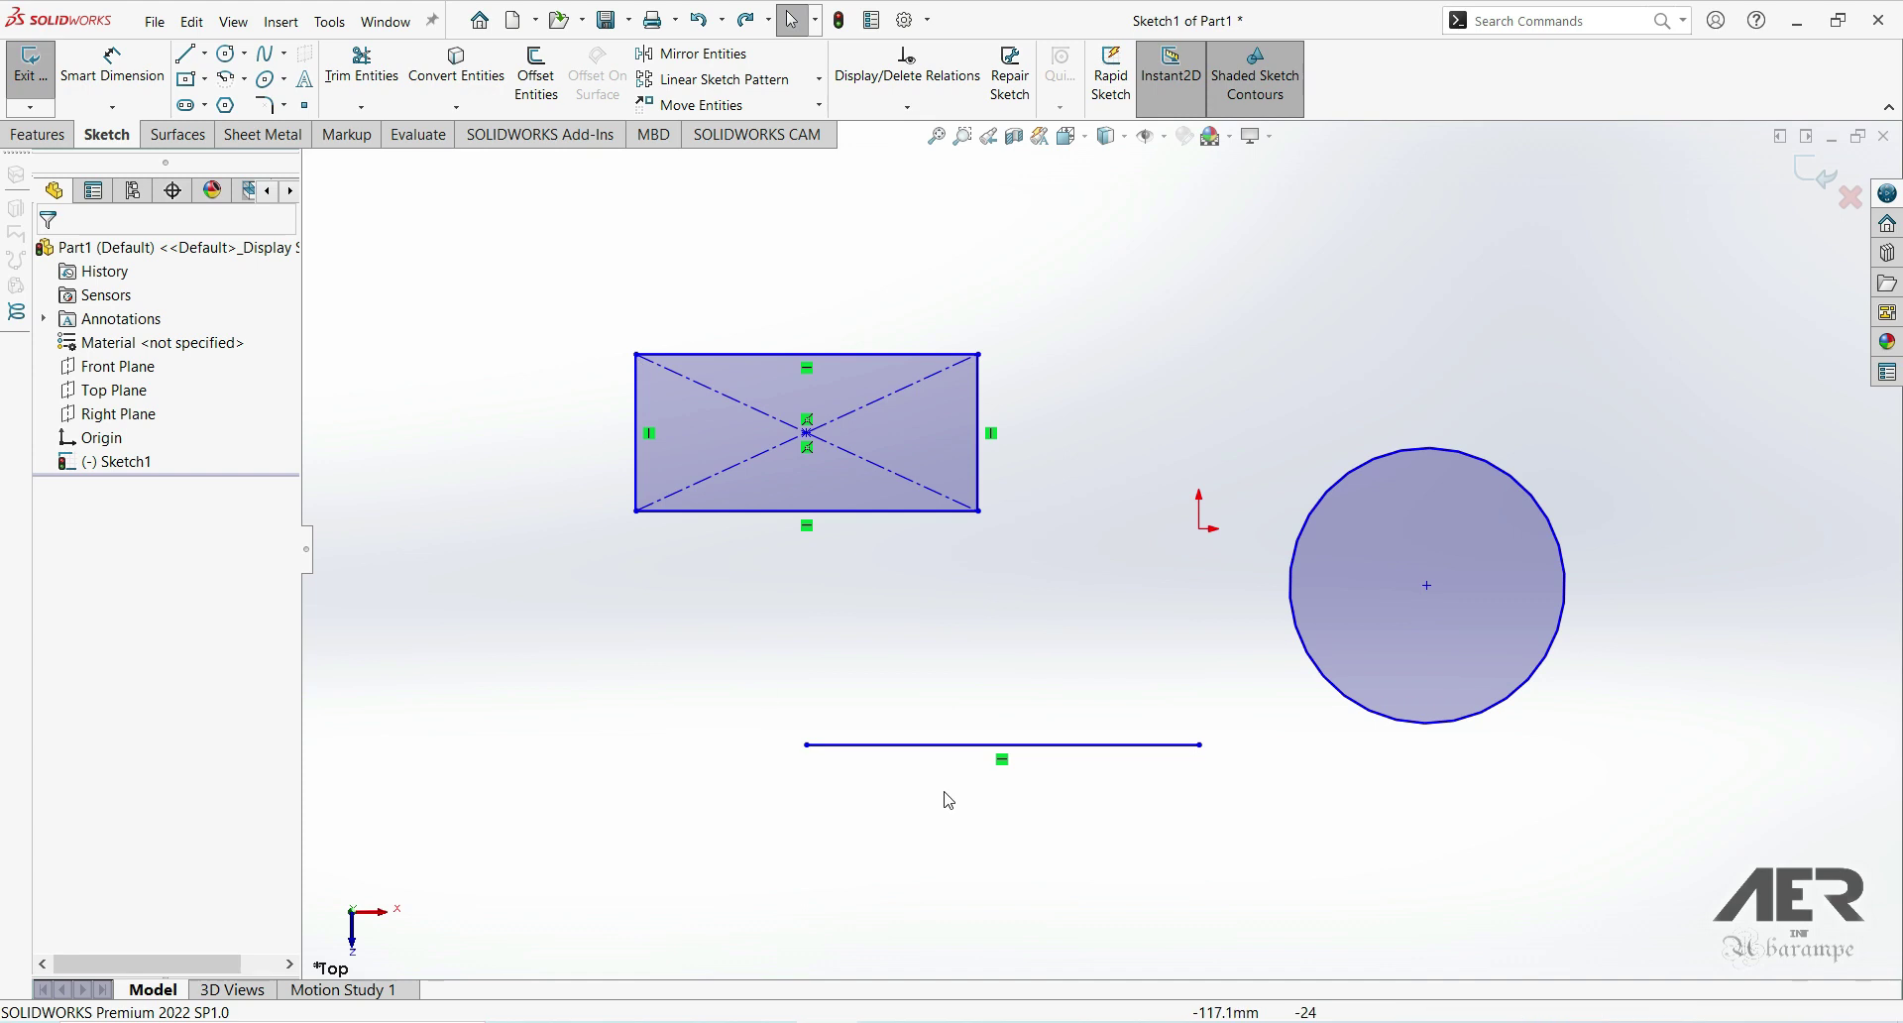
# Step: Magnify the rectangle's upper-right corner with Zoom to Area, and fit the whole sketch back into view
pyautogui.click(965, 143)
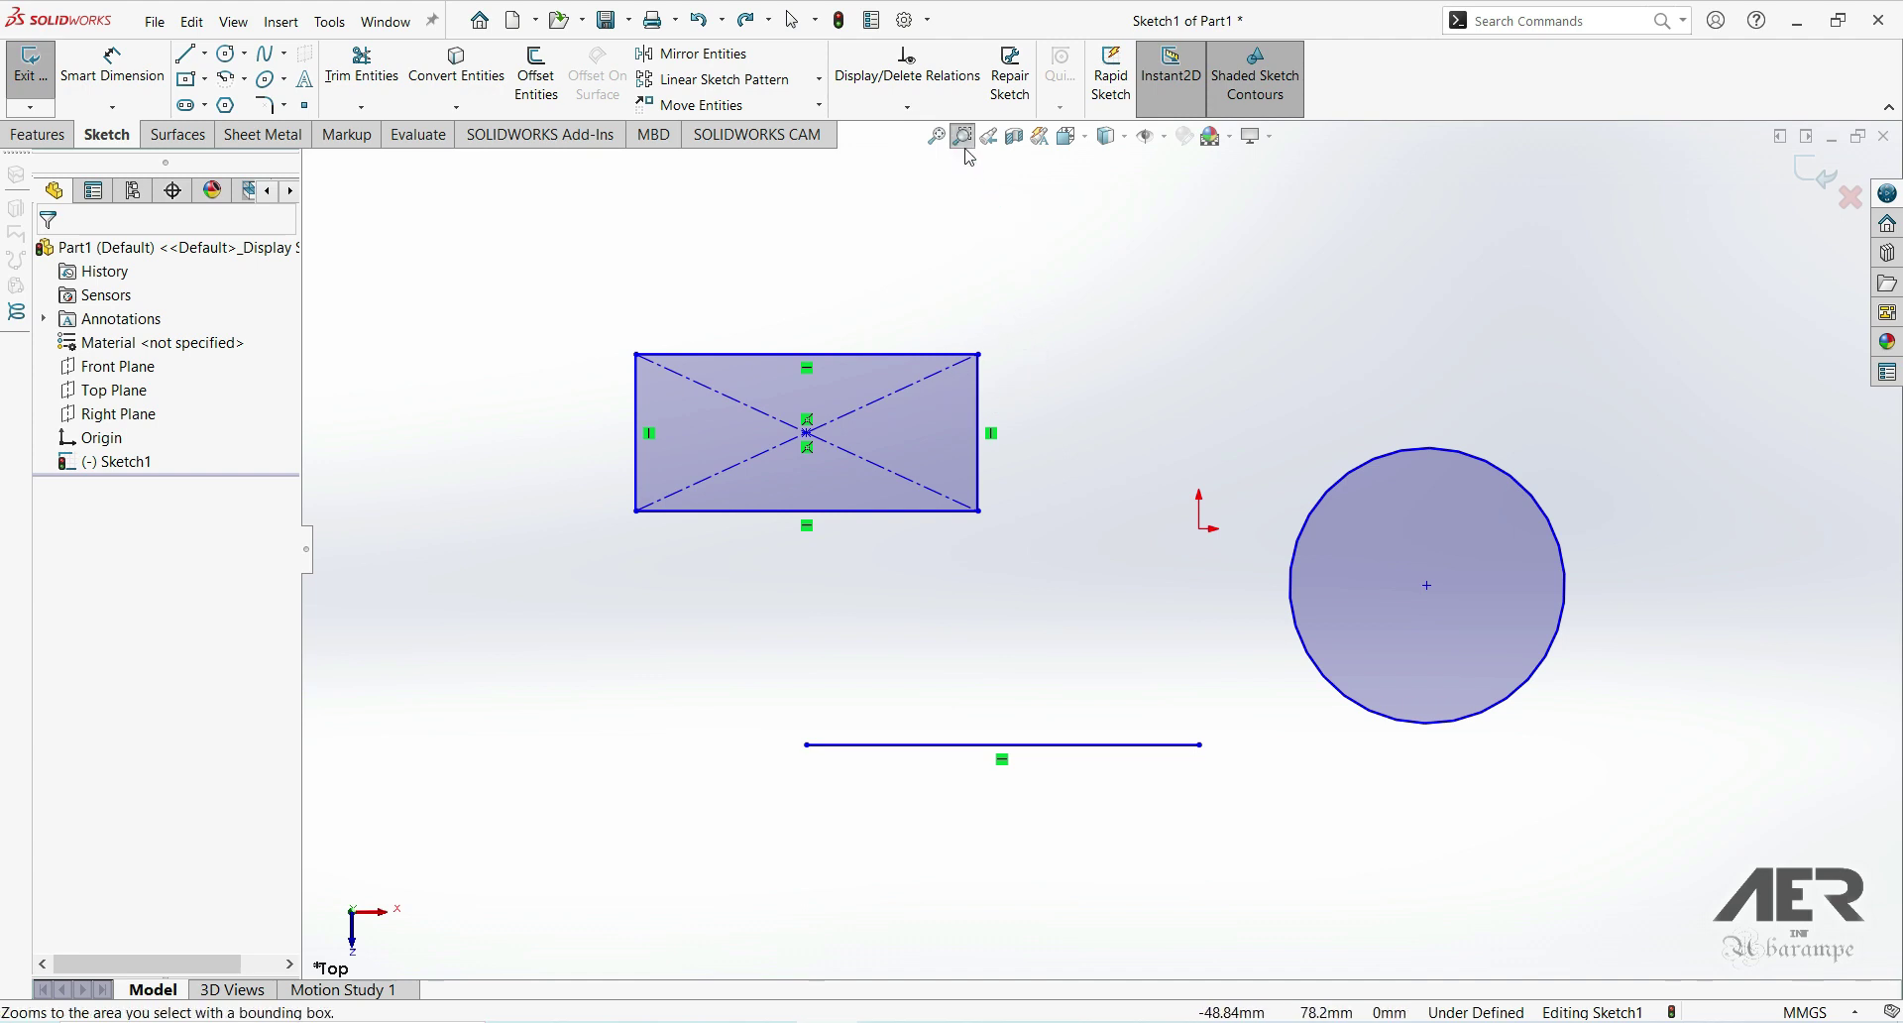
pyautogui.moveTo(928, 312); pyautogui.dragTo(1070, 429)
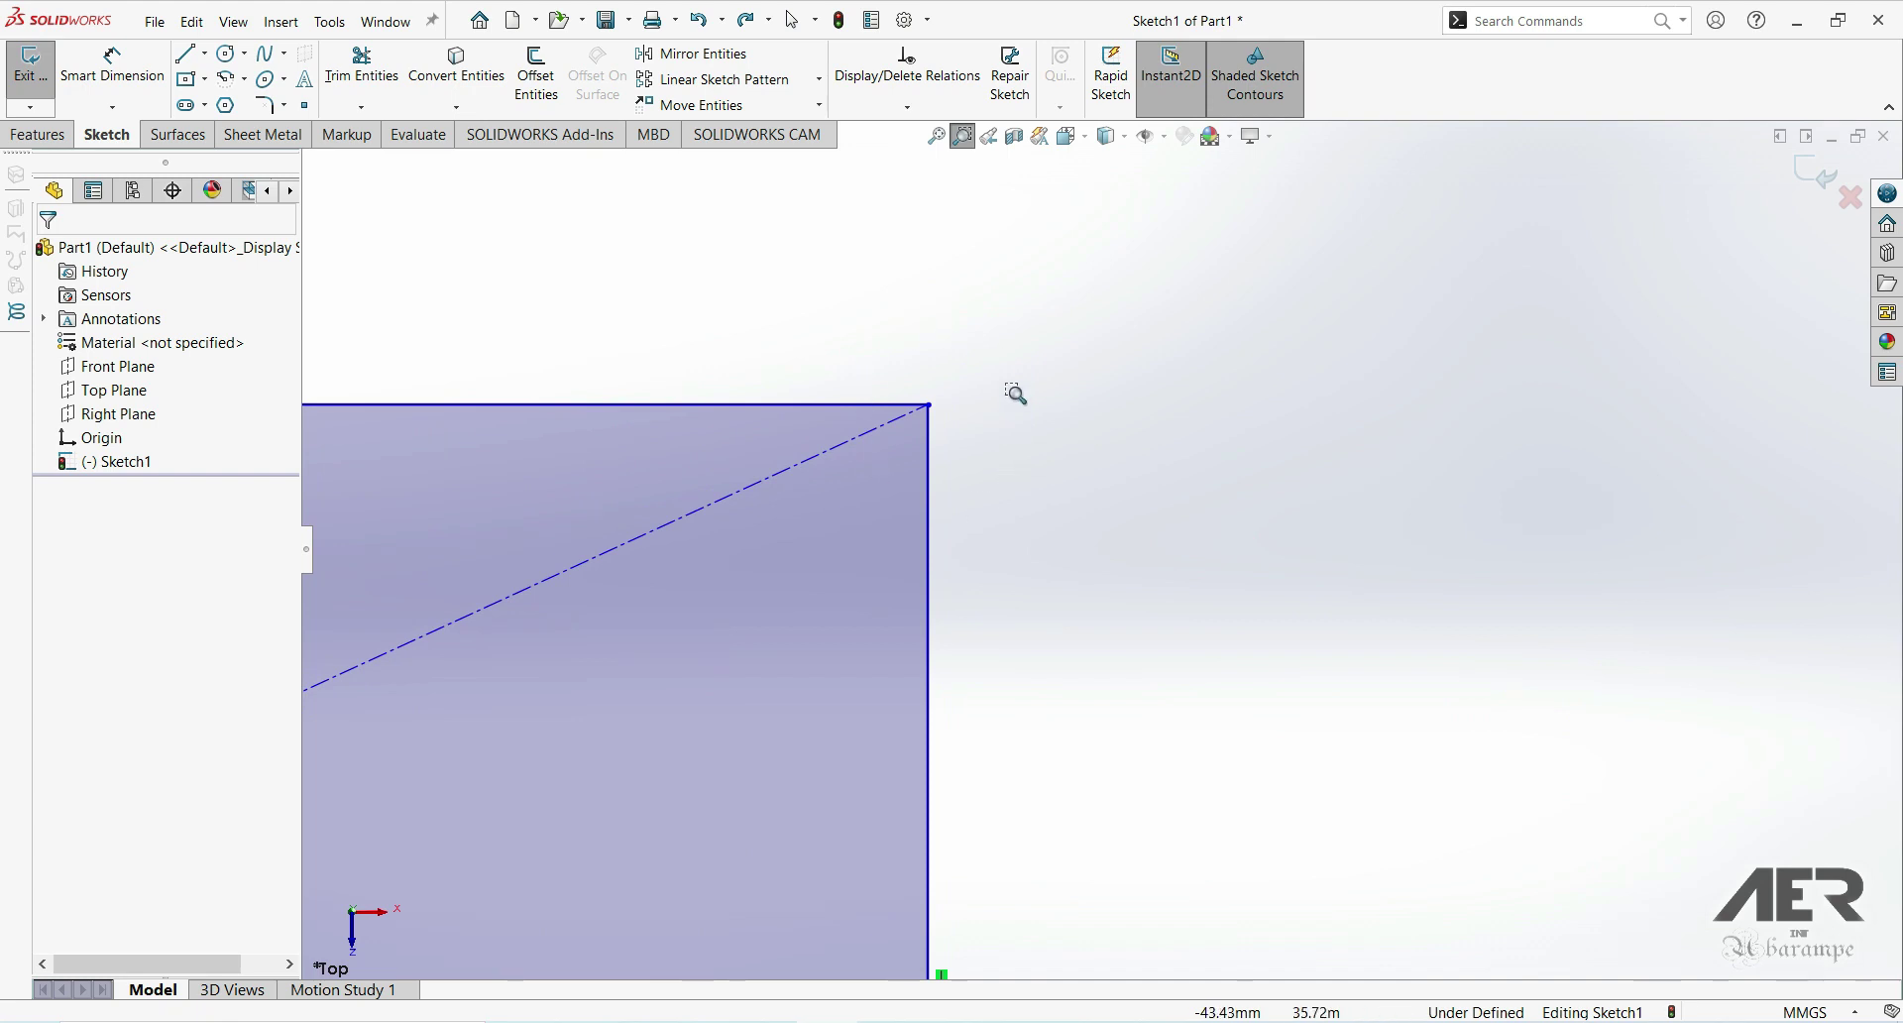
pyautogui.moveTo(829, 353); pyautogui.dragTo(1016, 496)
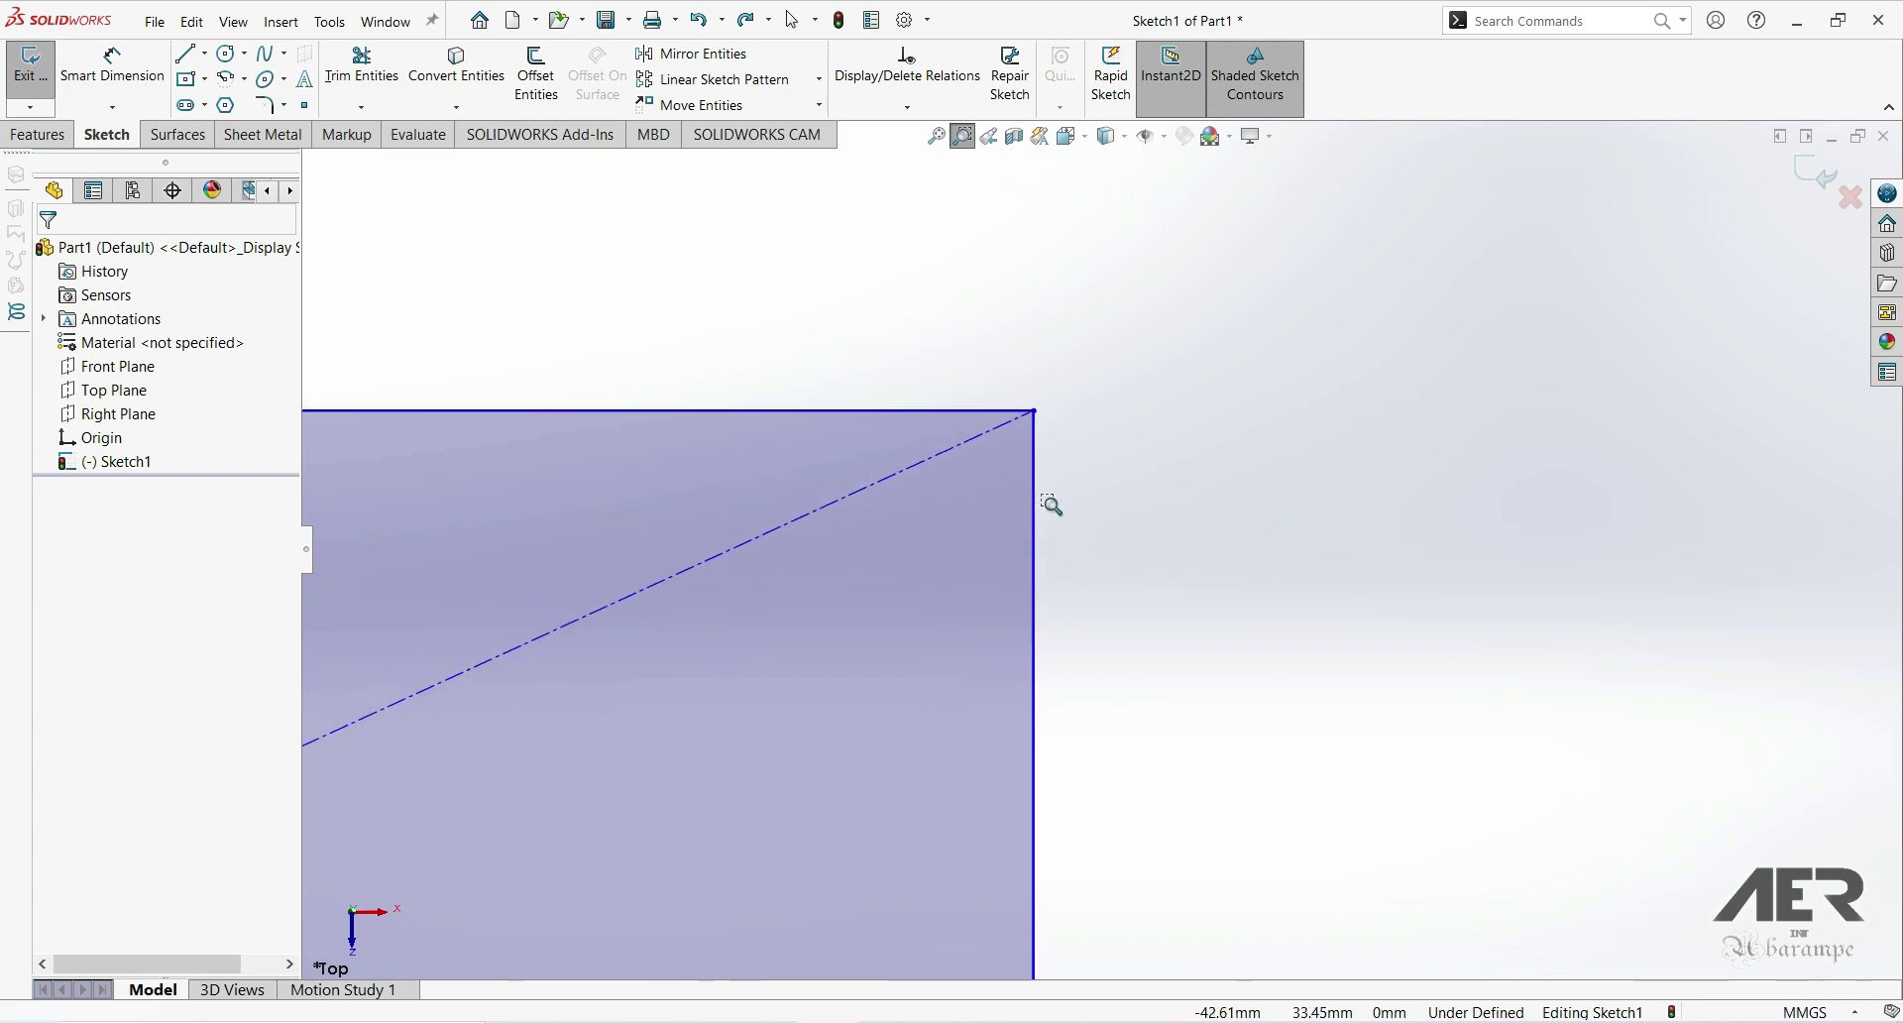
pyautogui.click(944, 144)
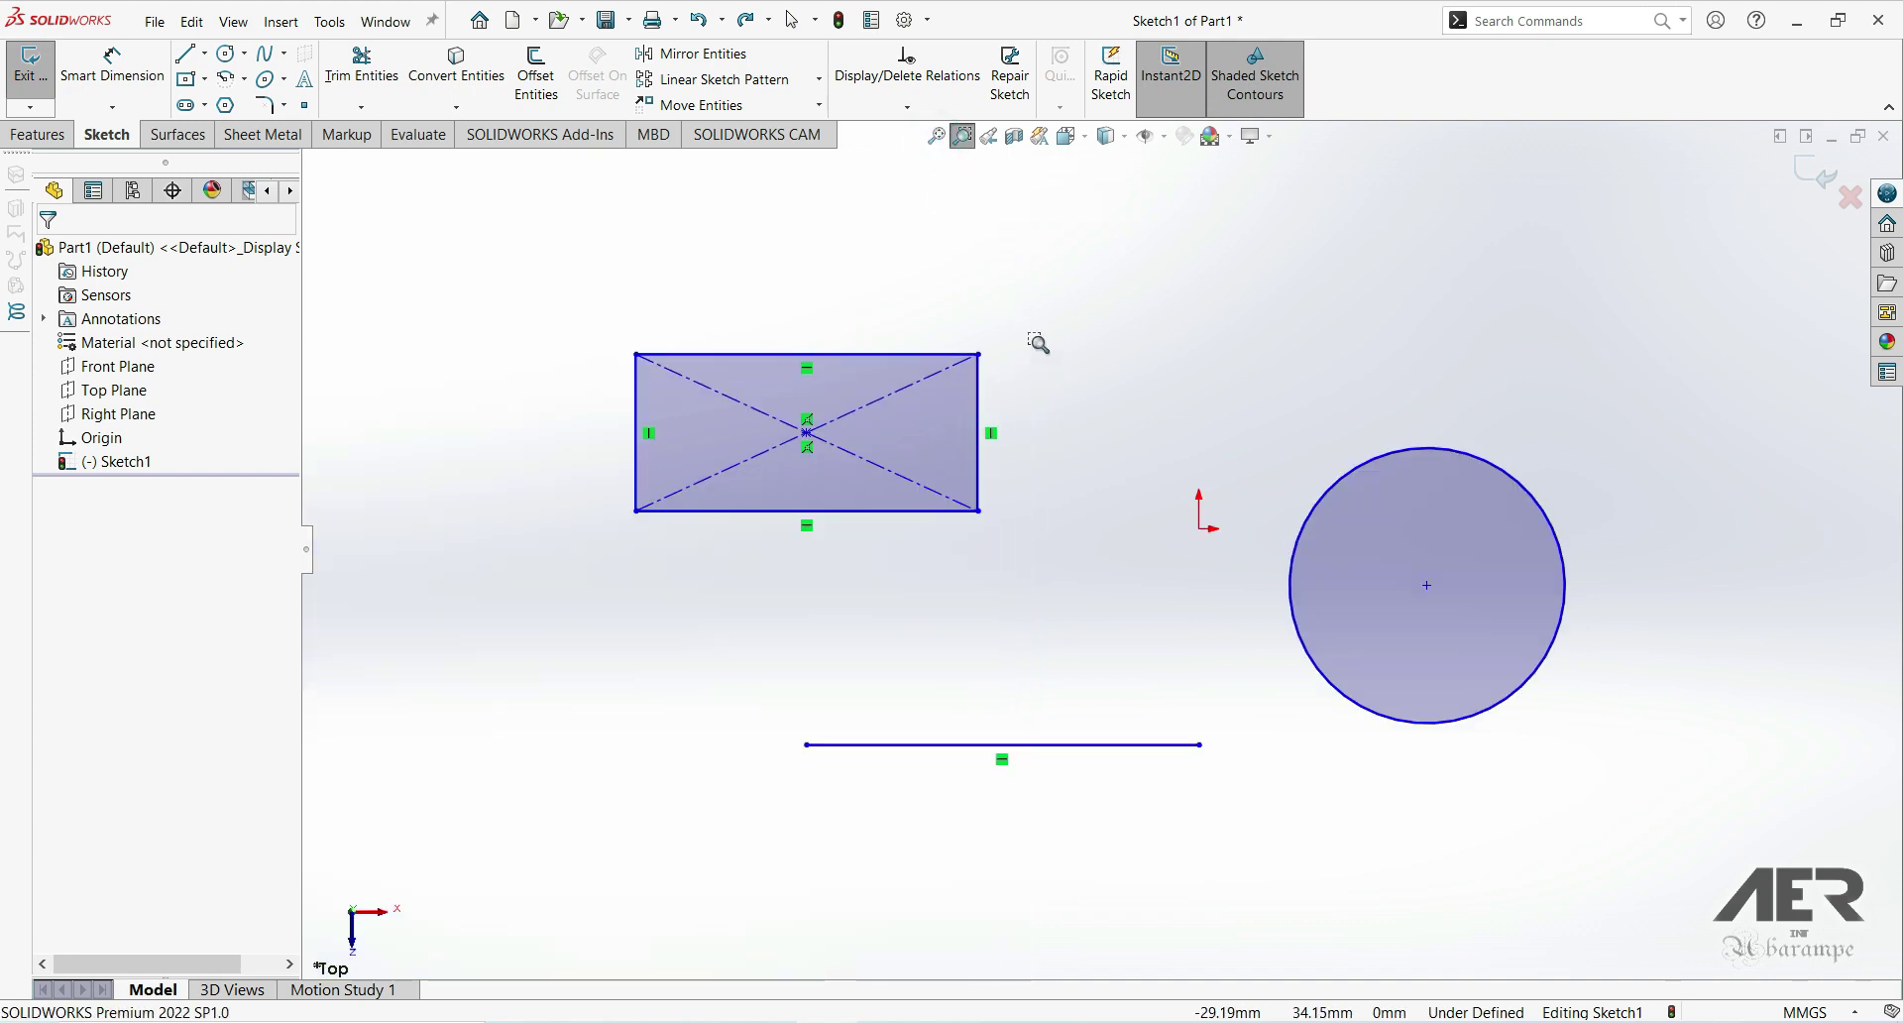
# Step: Return to the earlier corner close-up with Previous View, and fit all sketch entities into view again
pyautogui.click(995, 146)
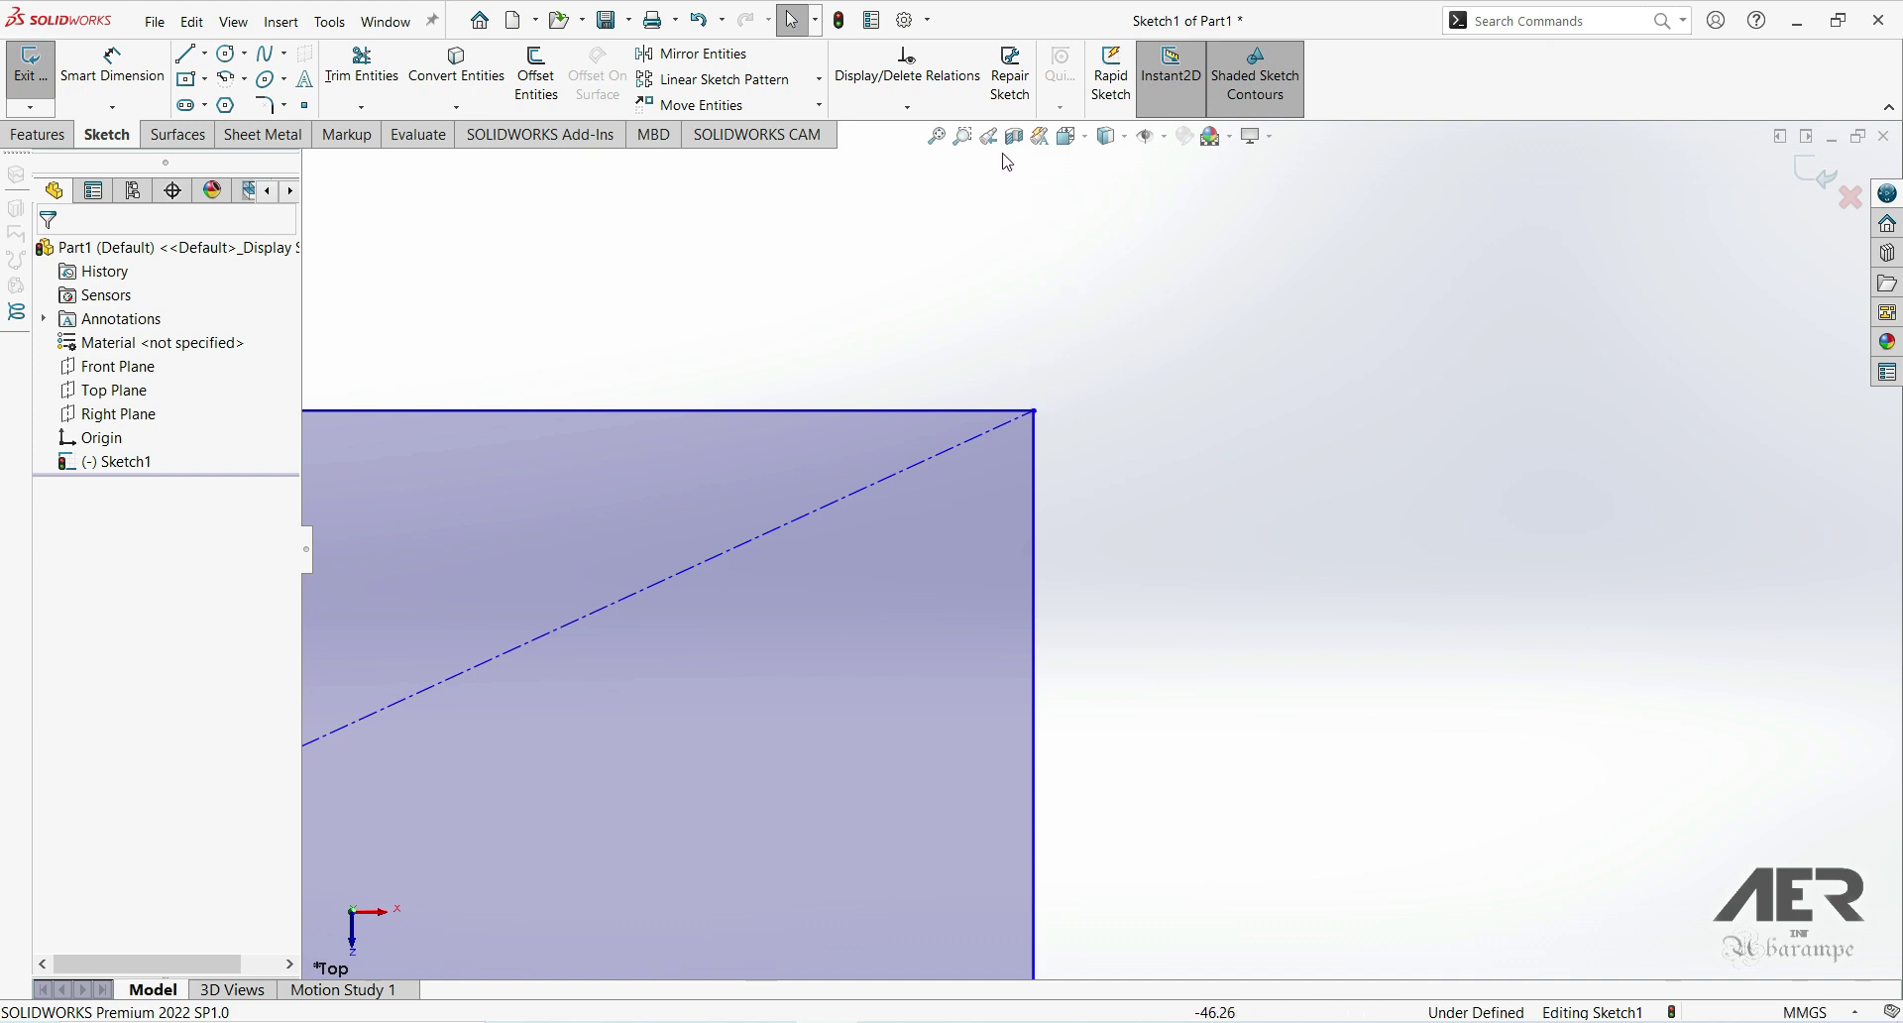
pyautogui.scroll(3, 1066, 404)
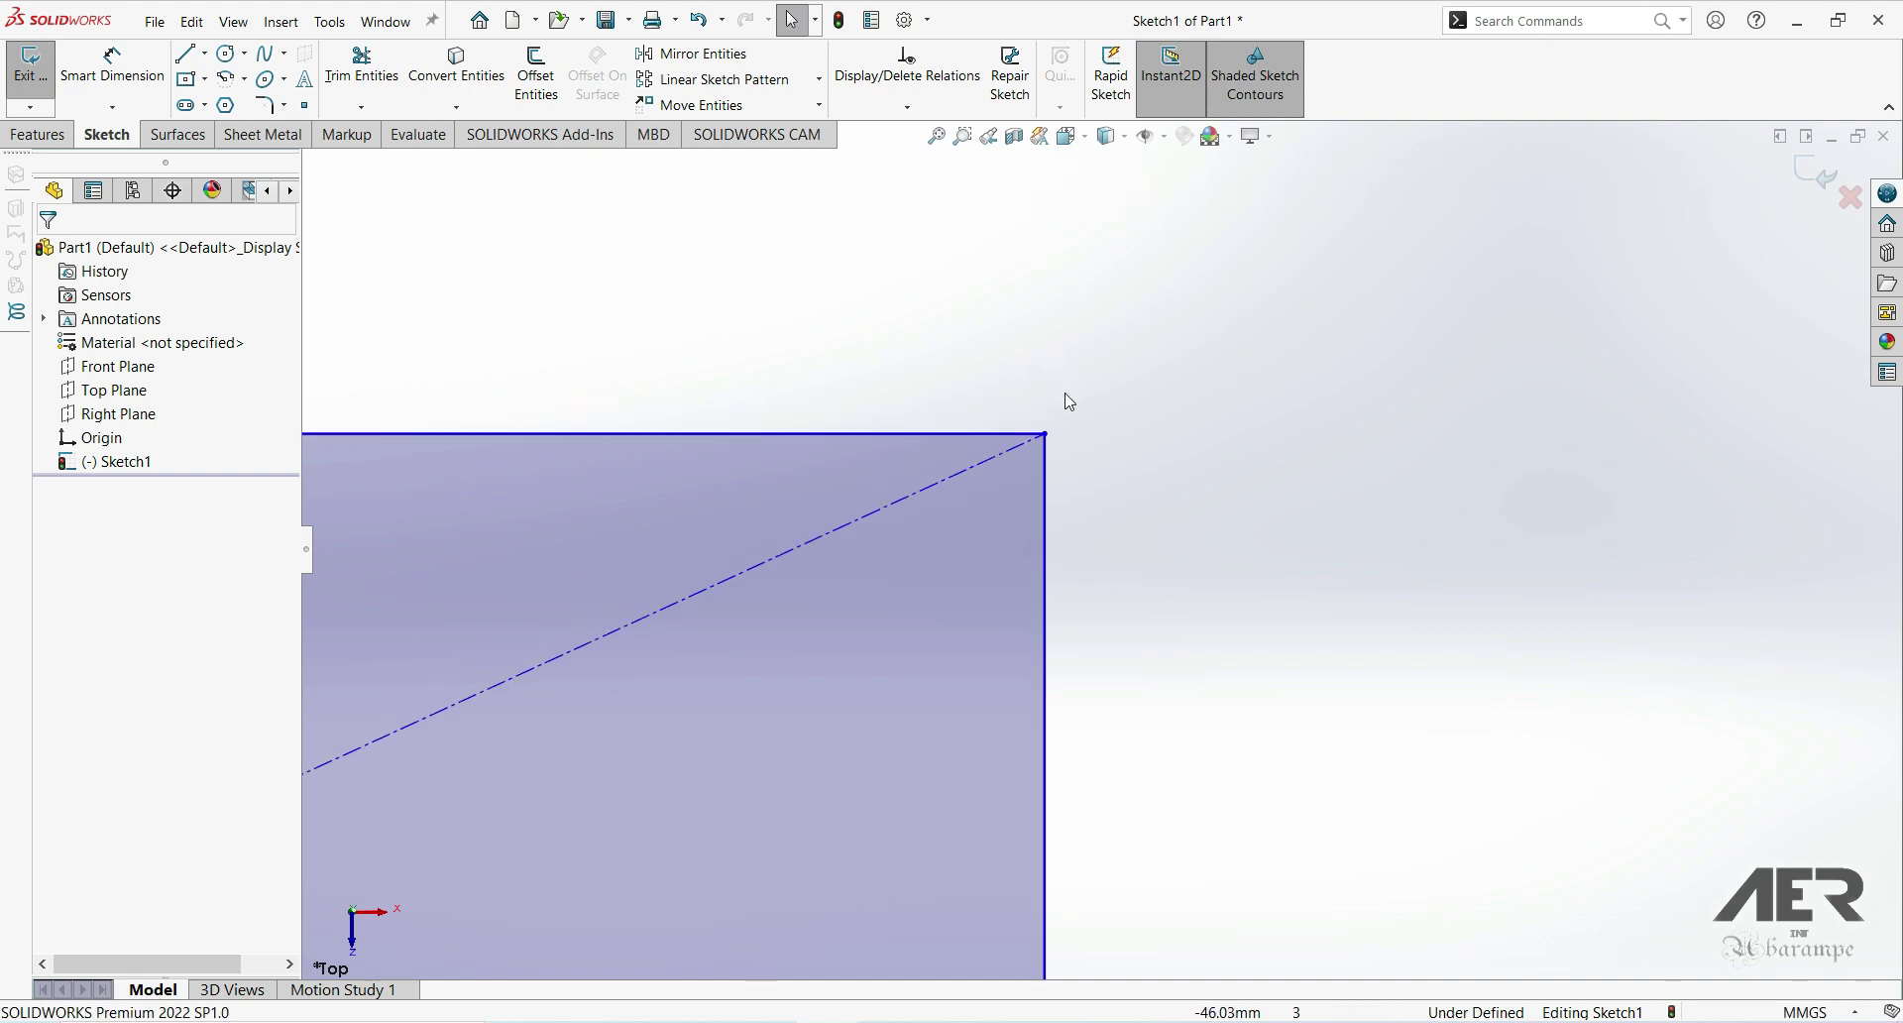
pyautogui.click(937, 142)
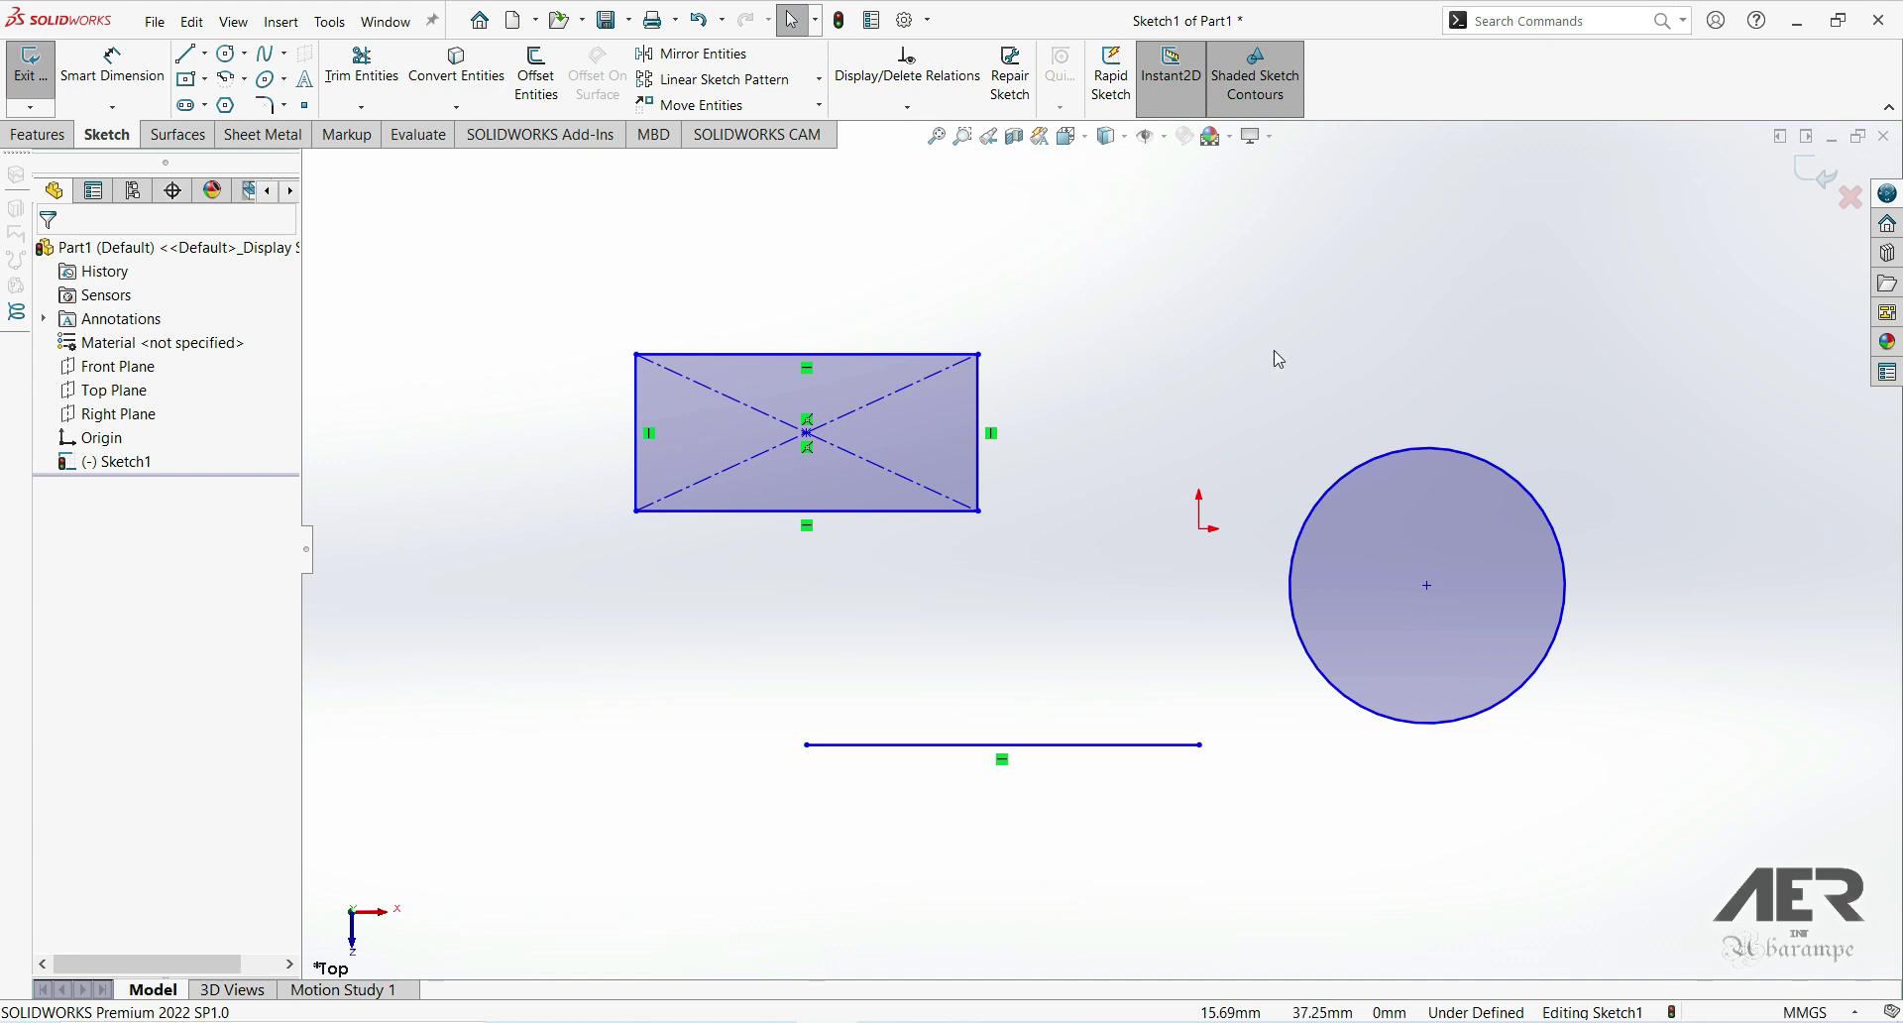
pyautogui.scroll(1, 1272, 351)
pyautogui.scroll(-1, 1272, 351)
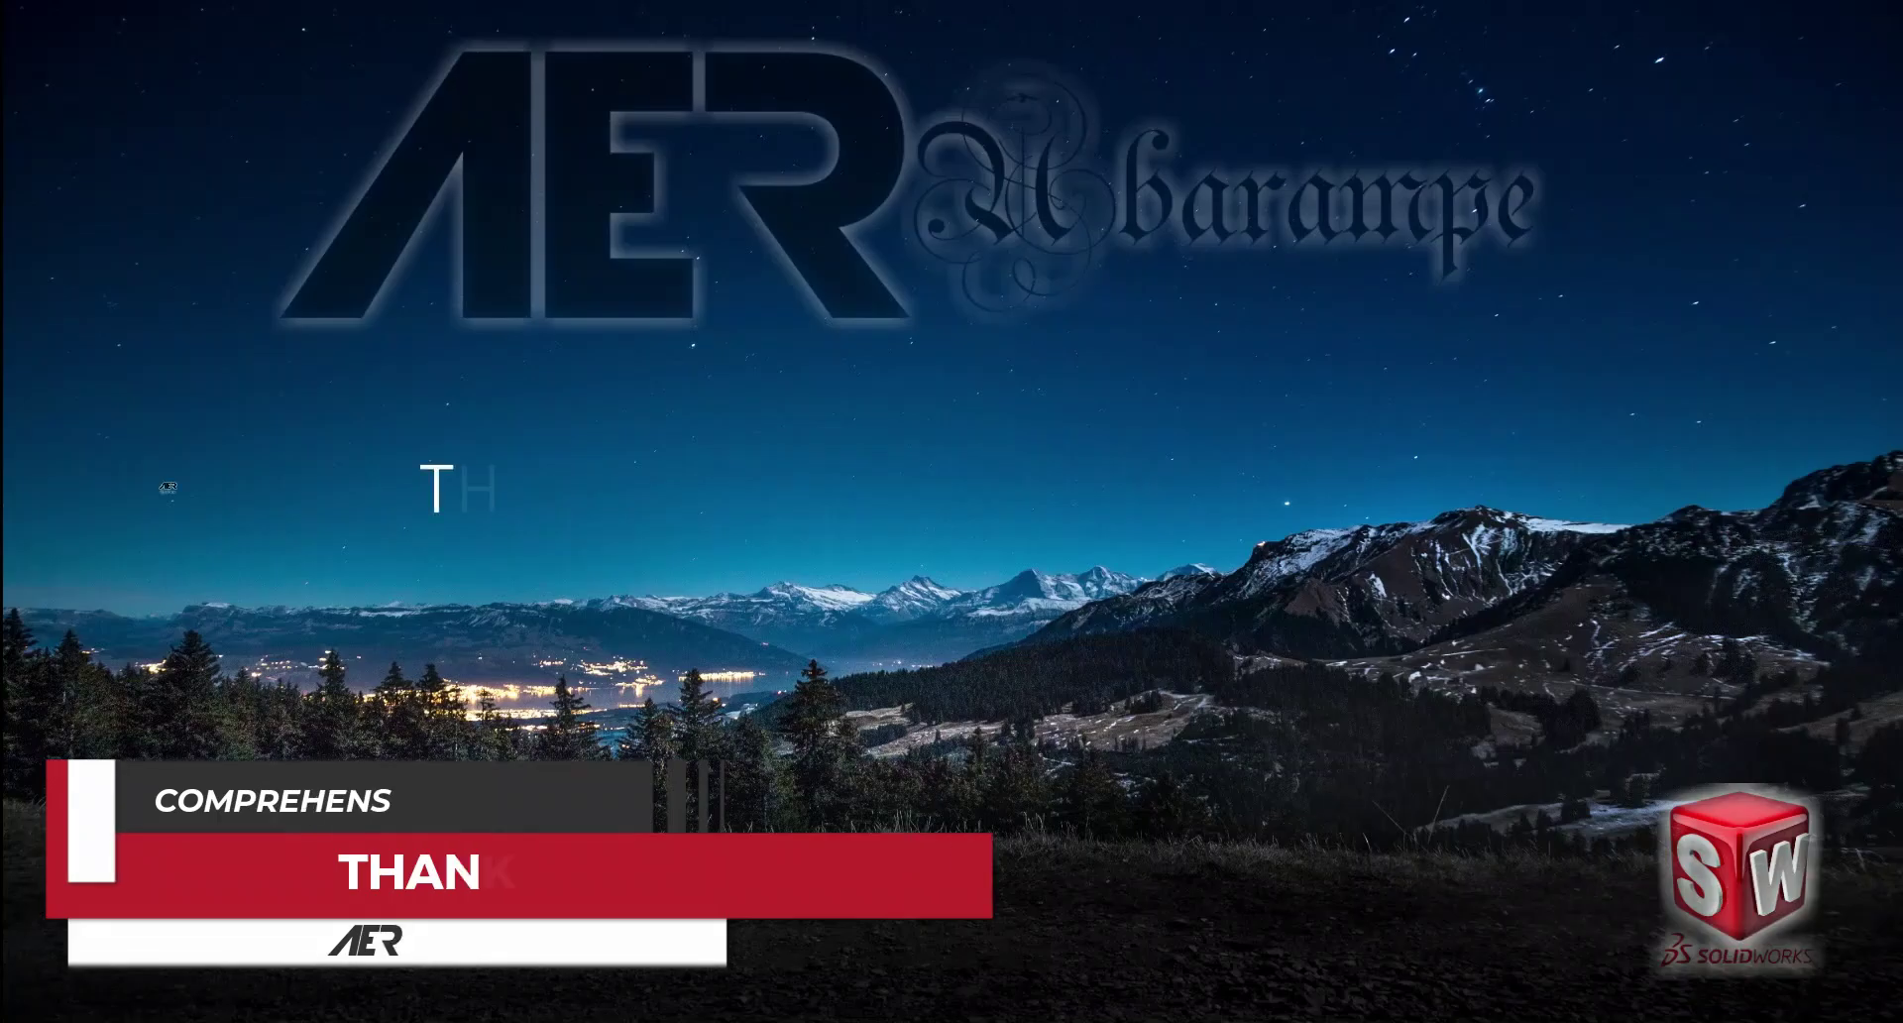